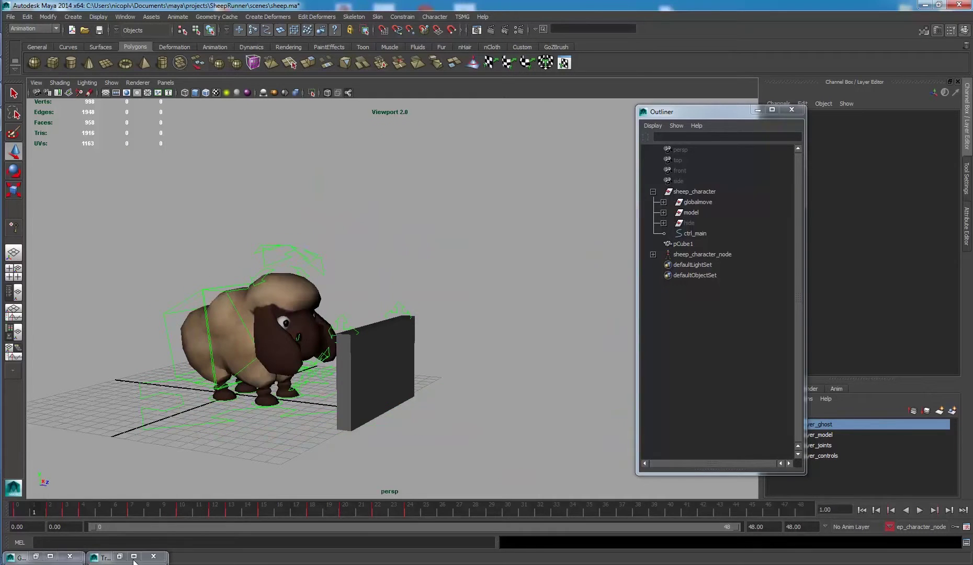
Step: Go to frame 6, select the left front hoof control, and open its animation curves in the Graph Editor
left_click_drag(217, 427, 284, 437, "alt")
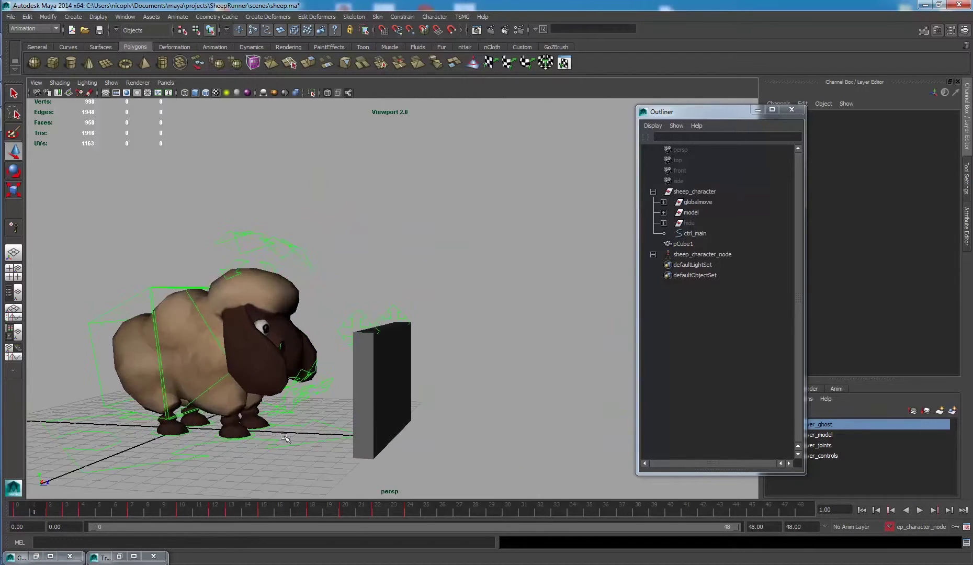
middle_click_drag(284, 437, 374, 363, "alt")
right_click_drag(374, 363, 240, 434, "alt")
middle_click_drag(240, 434, 232, 450, "alt")
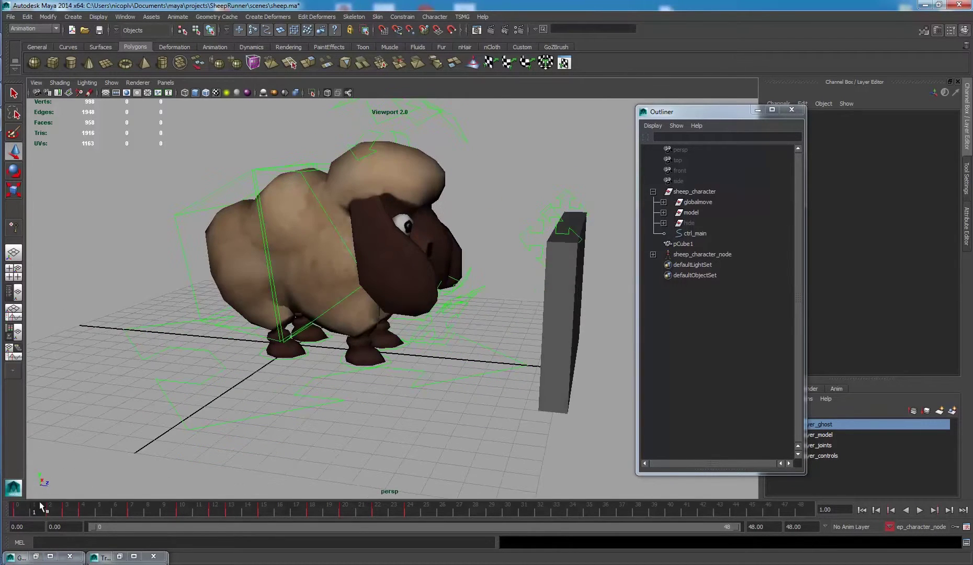
left_click_drag(37, 509, 120, 501)
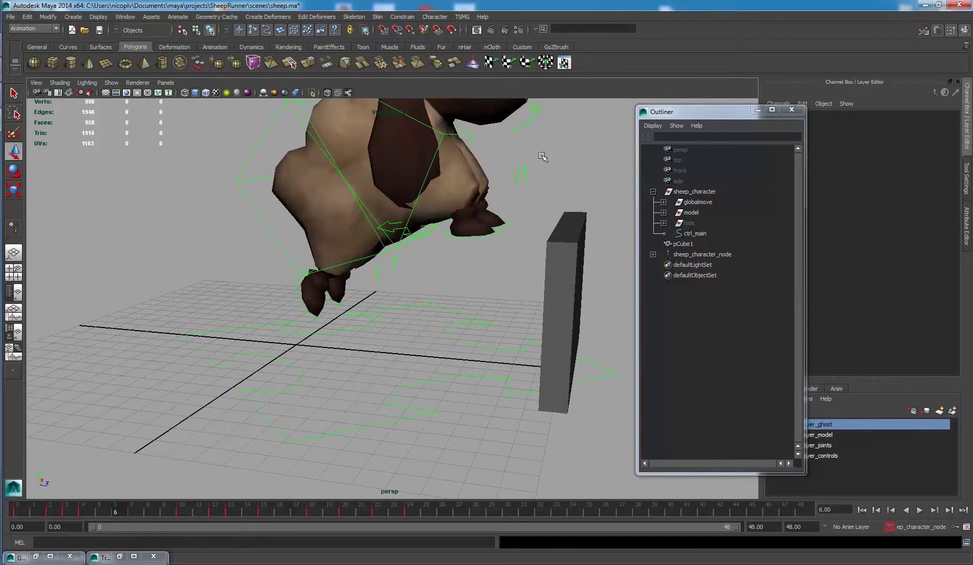
left_click(510, 224)
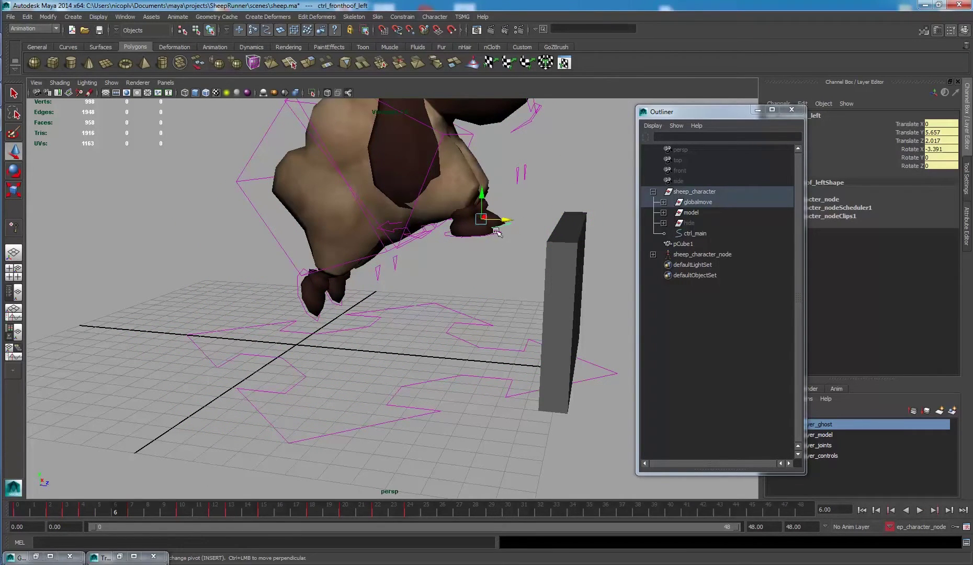
middle_click_drag(487, 214, 447, 233, "alt")
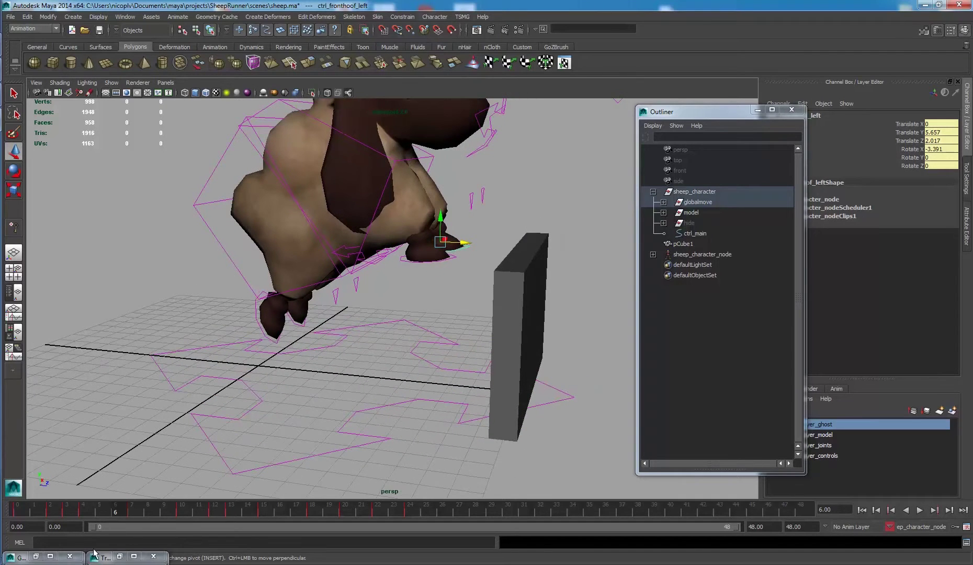
left_click(35, 556)
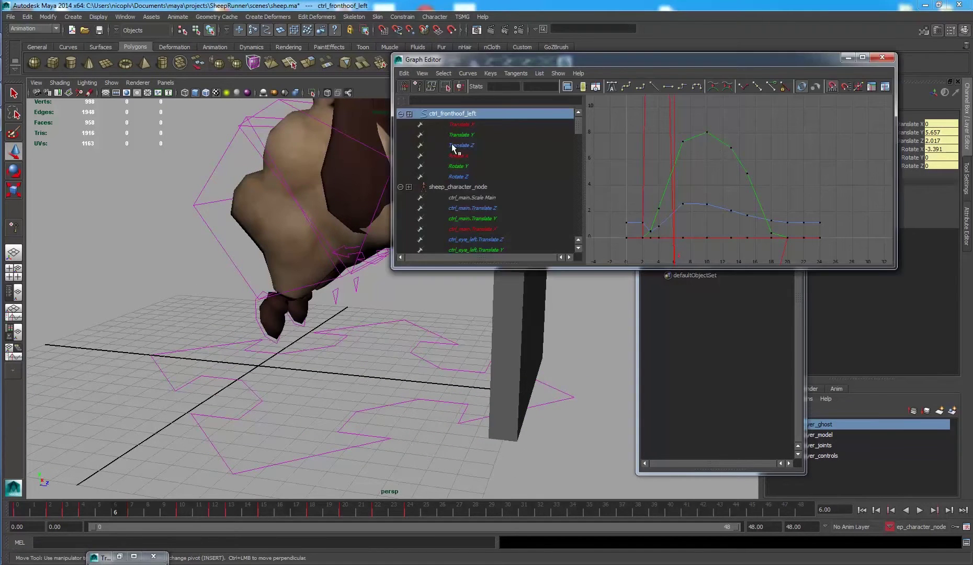
Step: Raise the left front hoof's Translate Y keys from frame 4 to 15 by about 0.4
left_click(462, 124)
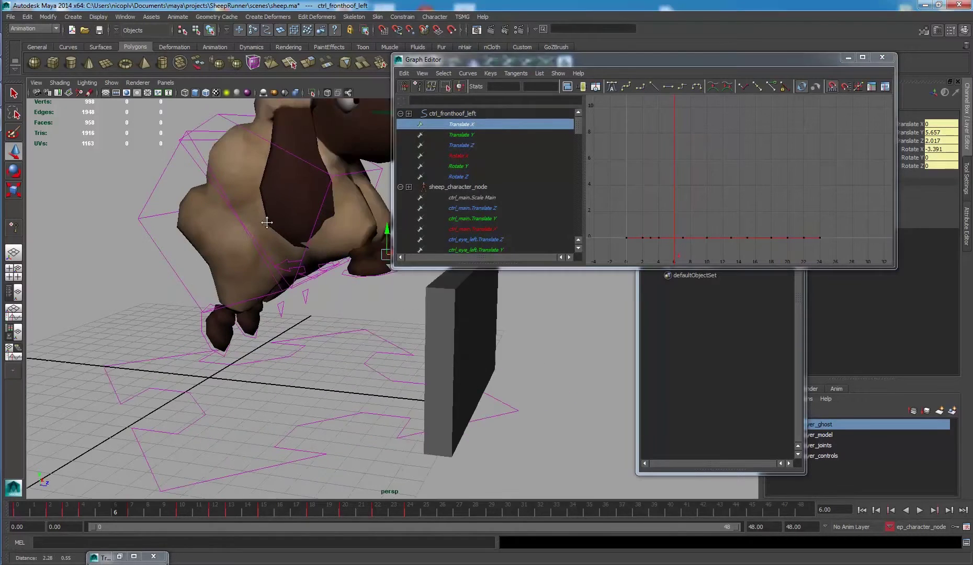
key("f")
left_click(479, 134)
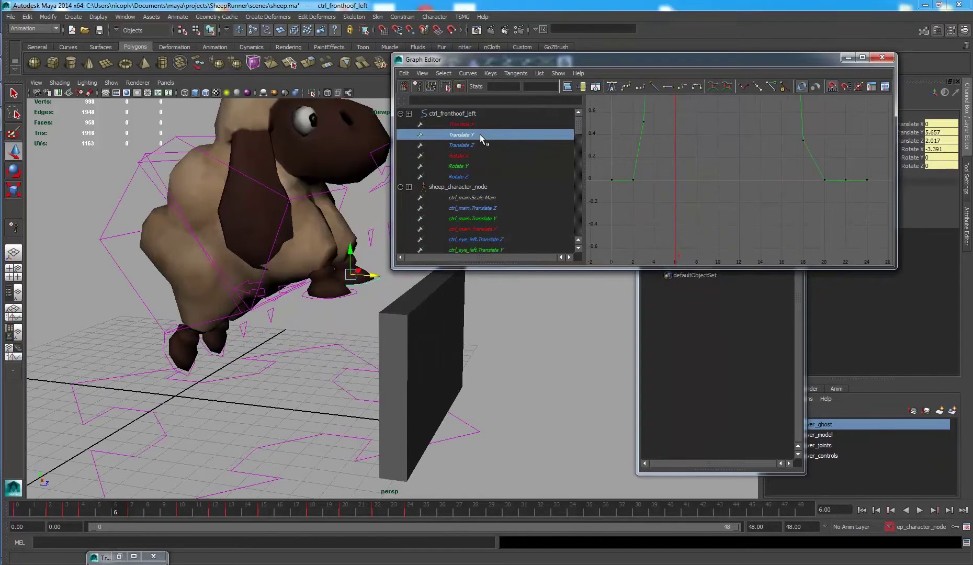
key("f")
right_click_drag(776, 168, 710, 200, "alt")
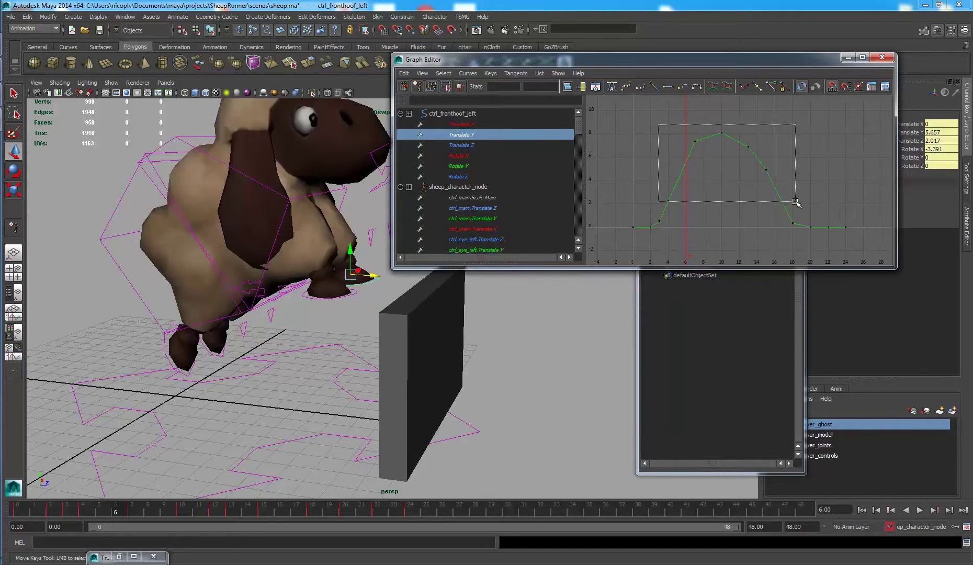
left_click_drag(795, 202, 796, 203)
middle_click_drag(810, 206, 795, 177, "shift")
left_click_drag(790, 123, 744, 195)
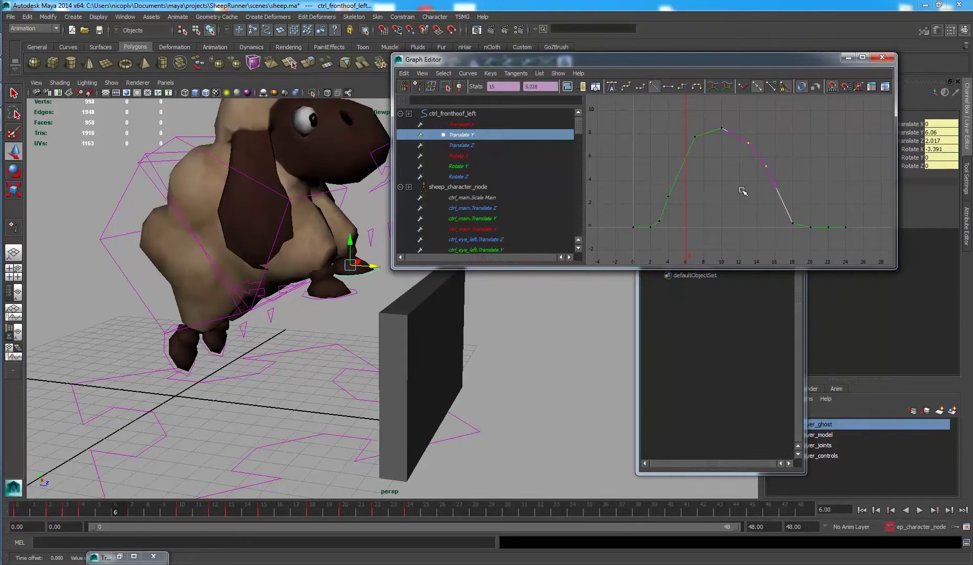
Step: Raise the left front hoof's Translate Z keys by about 0.4 so it reaches slightly further forward
left_click(479, 145)
right_click_drag(737, 180, 707, 174, "alt")
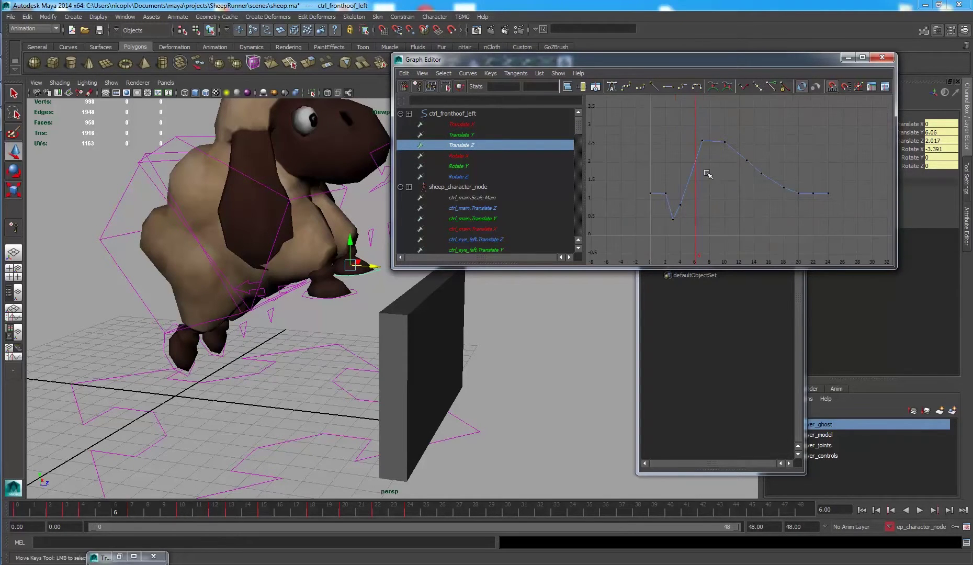
left_click_drag(615, 128, 863, 243)
middle_click_drag(777, 211, 770, 198, "shift")
left_click(770, 198)
left_click_drag(351, 275, 360, 261, "alt")
middle_click_drag(360, 259, 324, 275, "alt")
Step: Lower the left front hoof's Rotate X keys from frame 3 to 18 by about 7
left_click(459, 156)
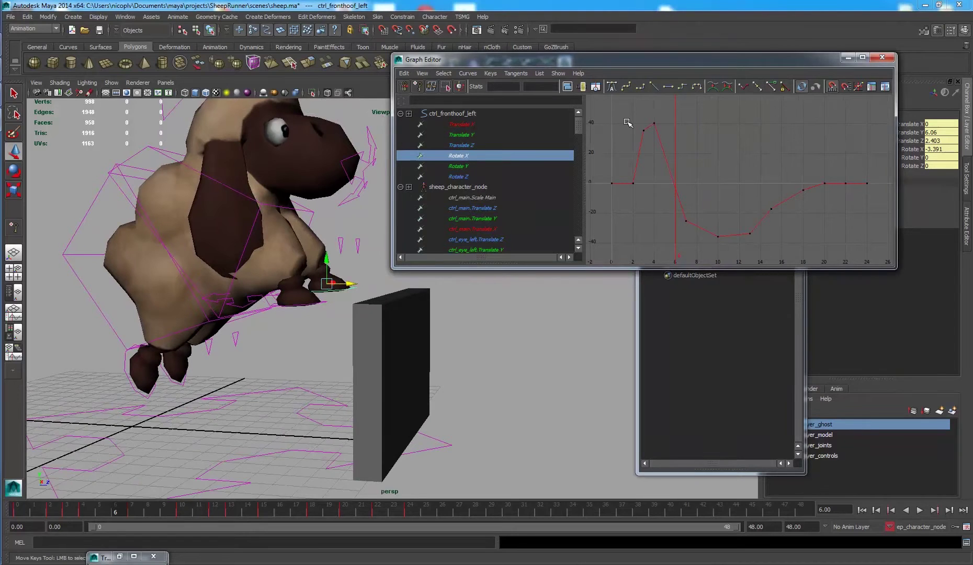
left_click_drag(628, 122, 668, 142)
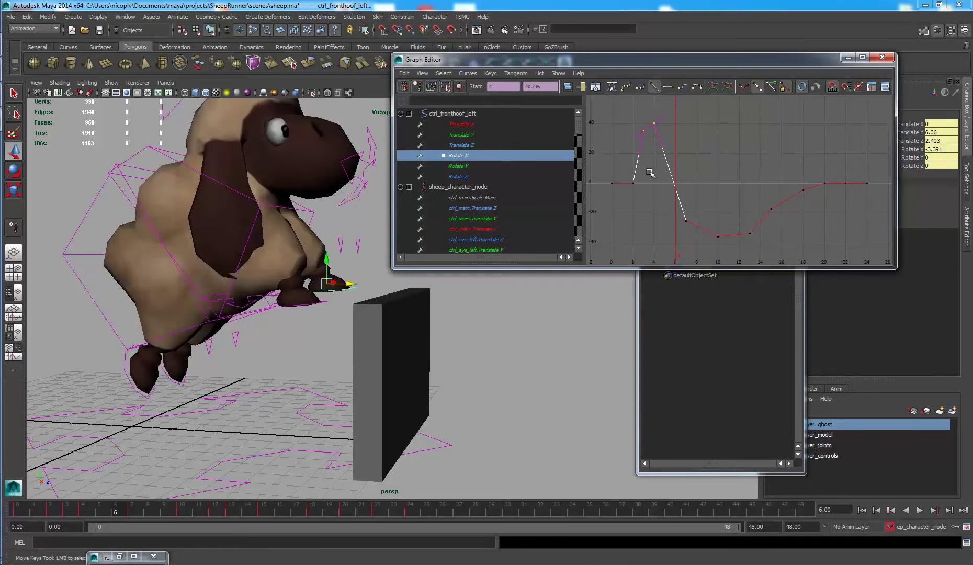
left_click_drag(814, 250, 813, 249)
left_click_drag(637, 142, 661, 119)
left_click_drag(814, 249, 814, 249, "shift")
middle_click_drag(814, 249, 808, 253, "shift")
left_click(816, 227)
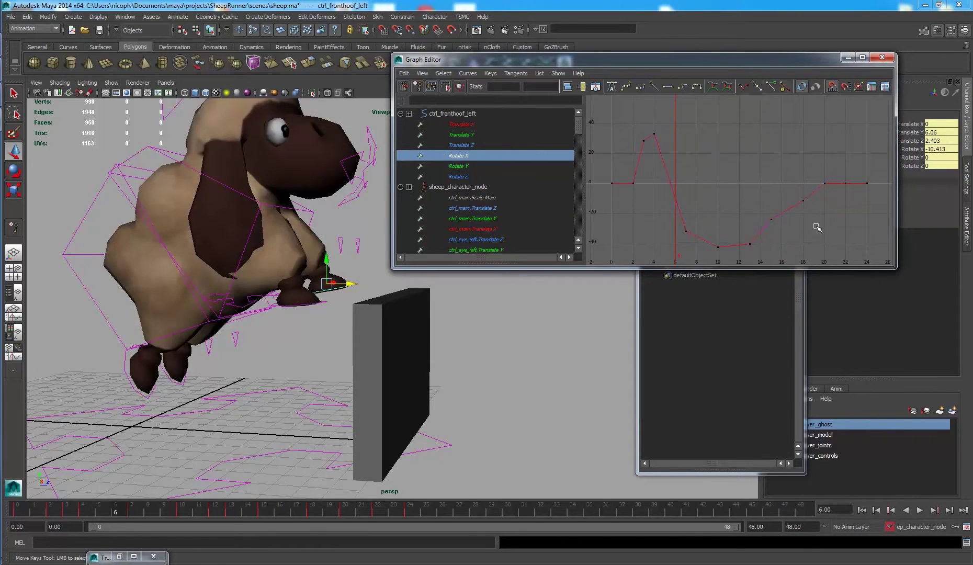
Step: Raise the left front hoof's Rotate X key at frame 18 to about -8.4, and check its Rotate Y and Rotate Z curves
left_click_drag(785, 196, 817, 222)
middle_click_drag(816, 219, 816, 212, "shift")
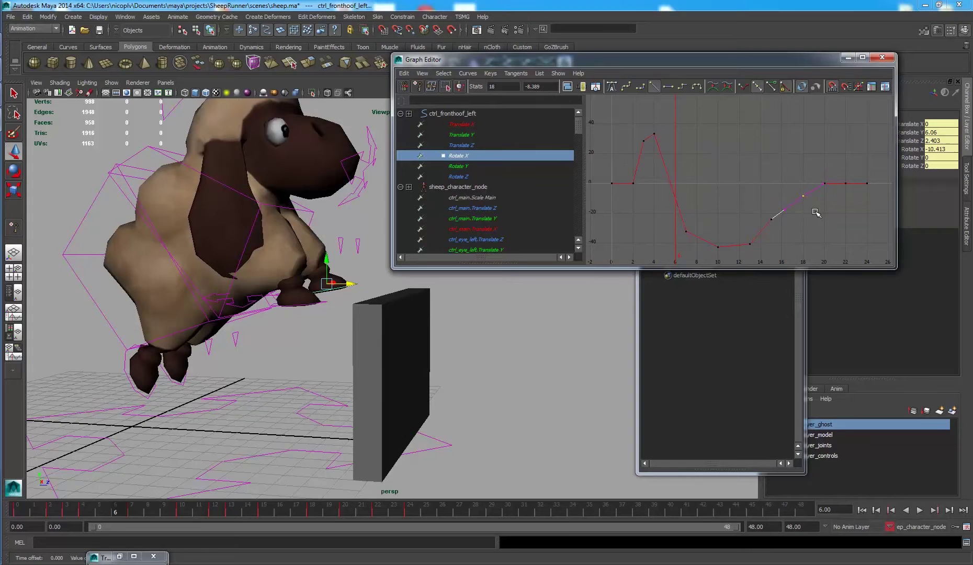
left_click(483, 166)
left_click(503, 176)
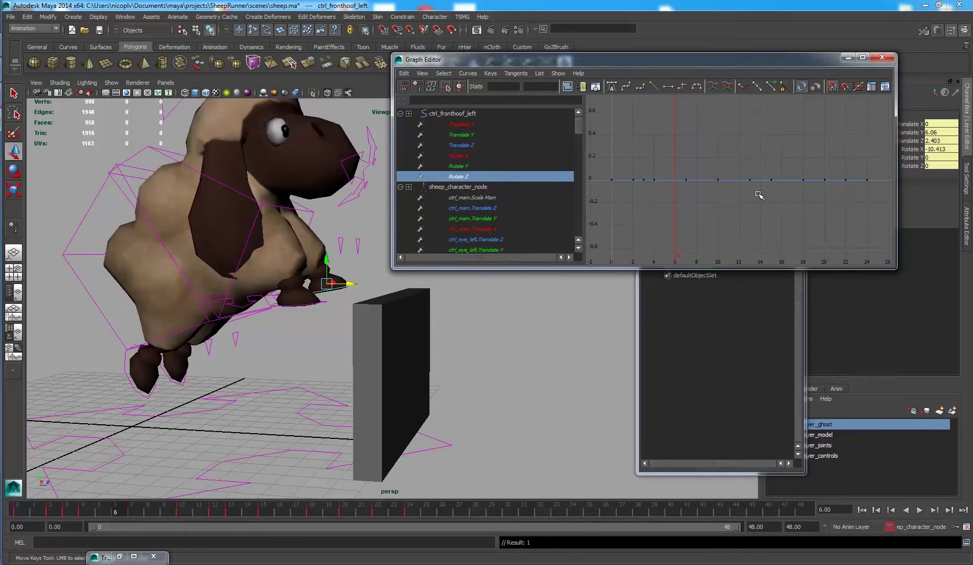
Step: Raise the right front hoof's Rotate X keys at frames 3 and 4, as well as those from frame 7 to 18
left_click_drag(215, 321, 366, 322, "alt")
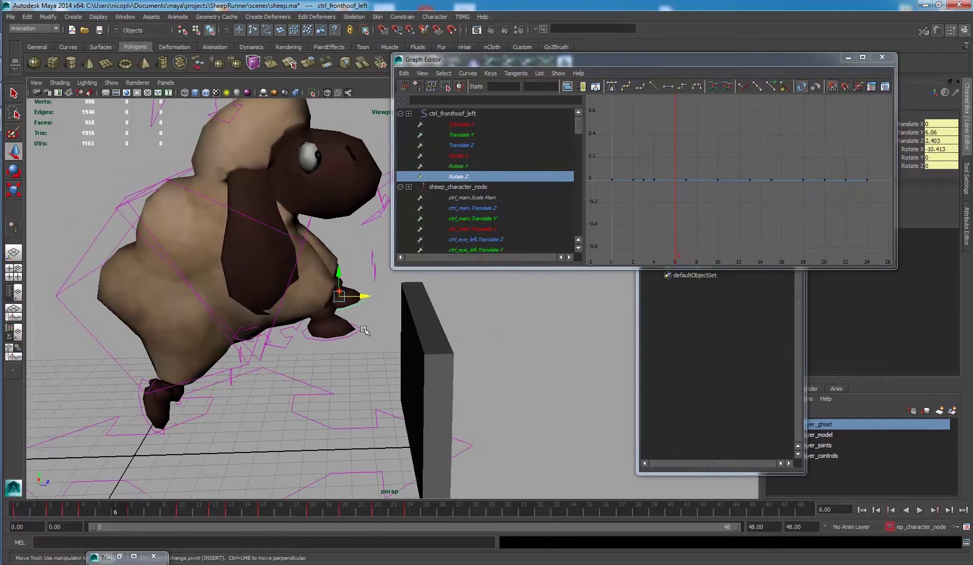
left_click(366, 327)
left_click(461, 155)
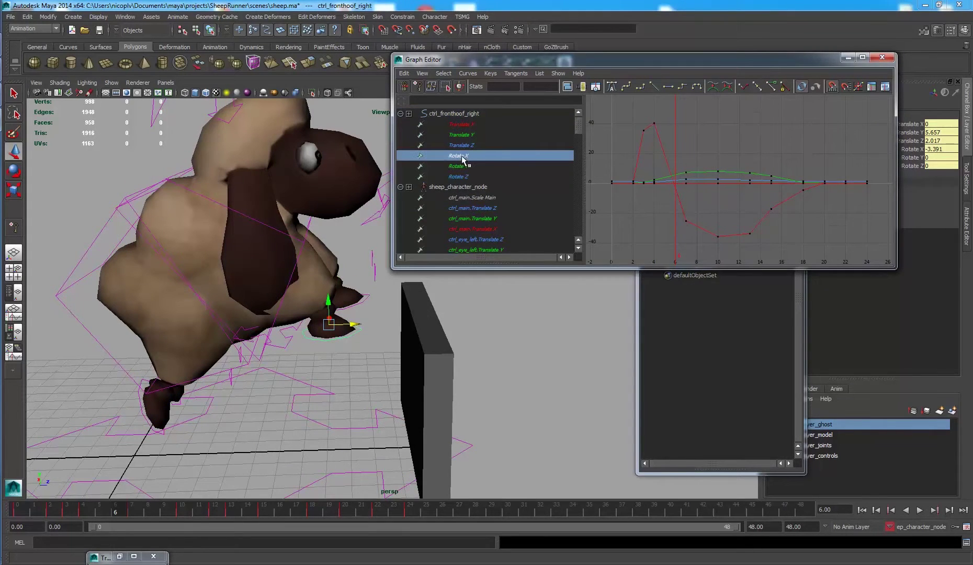
left_click_drag(609, 118, 664, 146)
middle_click_drag(691, 149, 693, 138, "shift")
left_click_drag(820, 256, 820, 250)
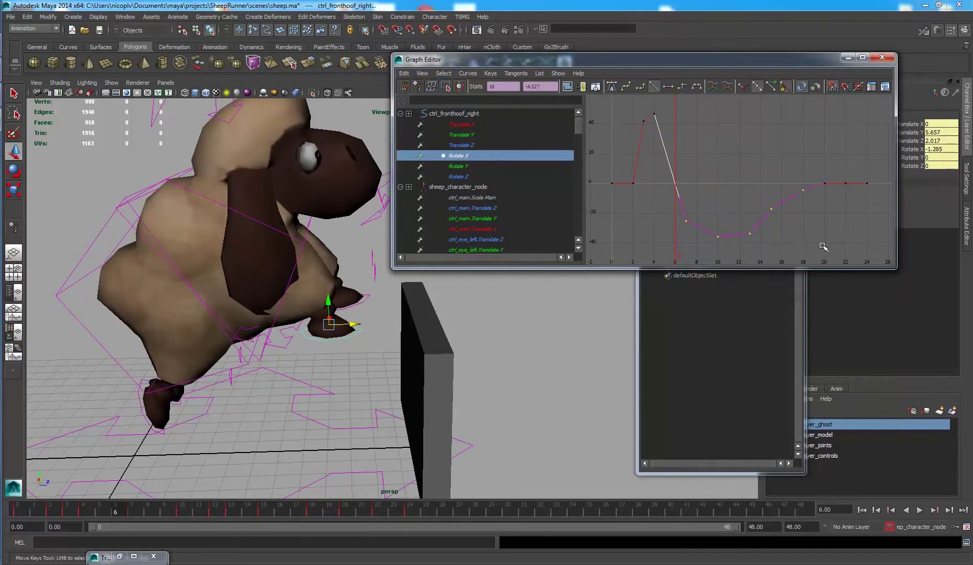
middle_click_drag(820, 245, 818, 237, "shift")
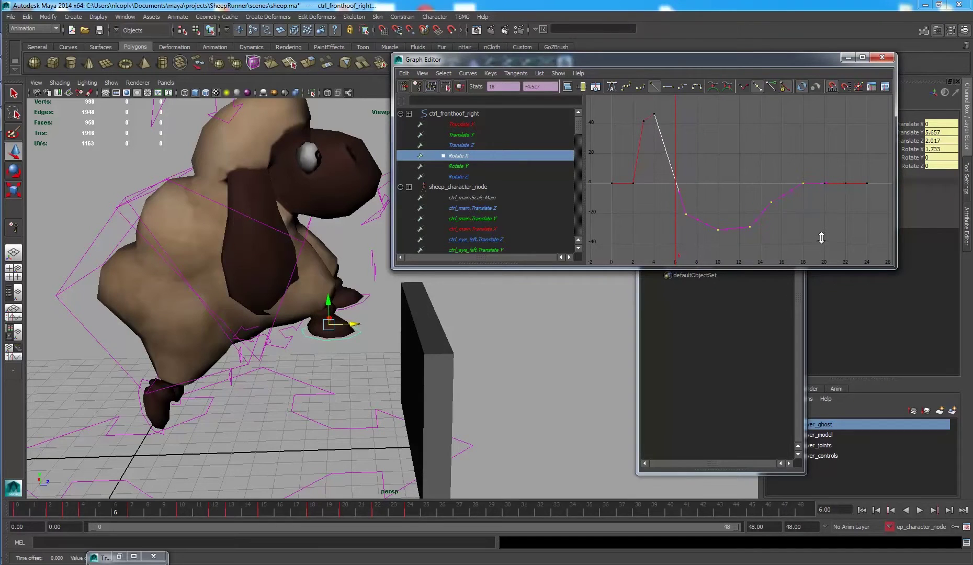
left_click(808, 211)
Step: Raise the left rear hoof's Translate Y keys from frame 4 to 18 slightly, adjusting them in small groups
mouse_move(300, 306)
left_mouse_down("alt")
mouse_move(288, 316)
mouse_move(296, 296)
left_mouse_up("alt")
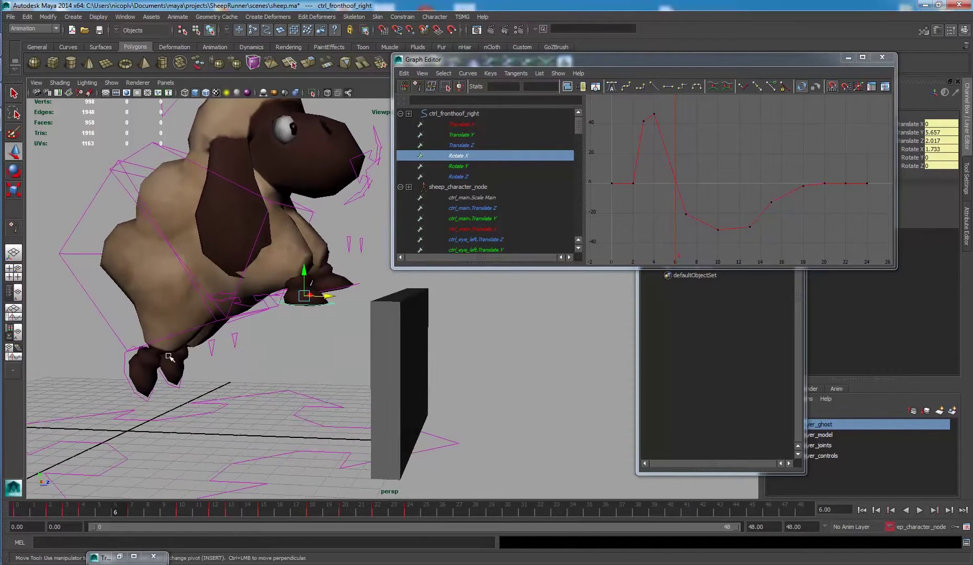
left_click(176, 386)
left_click(485, 134)
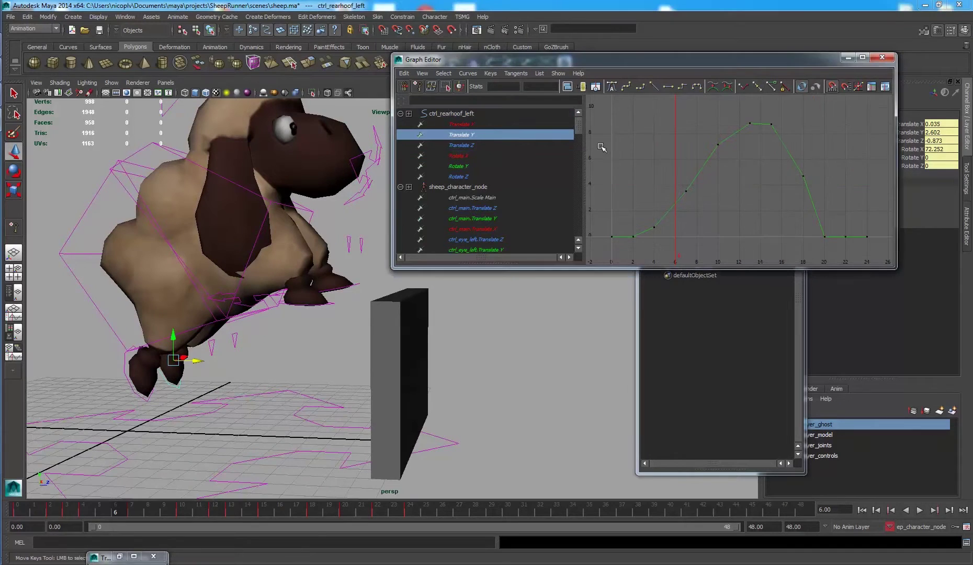
left_click_drag(769, 206, 810, 234)
middle_click_drag(804, 218, 806, 210)
left_click_drag(774, 211, 669, 172)
middle_click_drag(721, 194, 722, 199)
left_click_drag(706, 109, 811, 140)
middle_click_drag(811, 145, 811, 144)
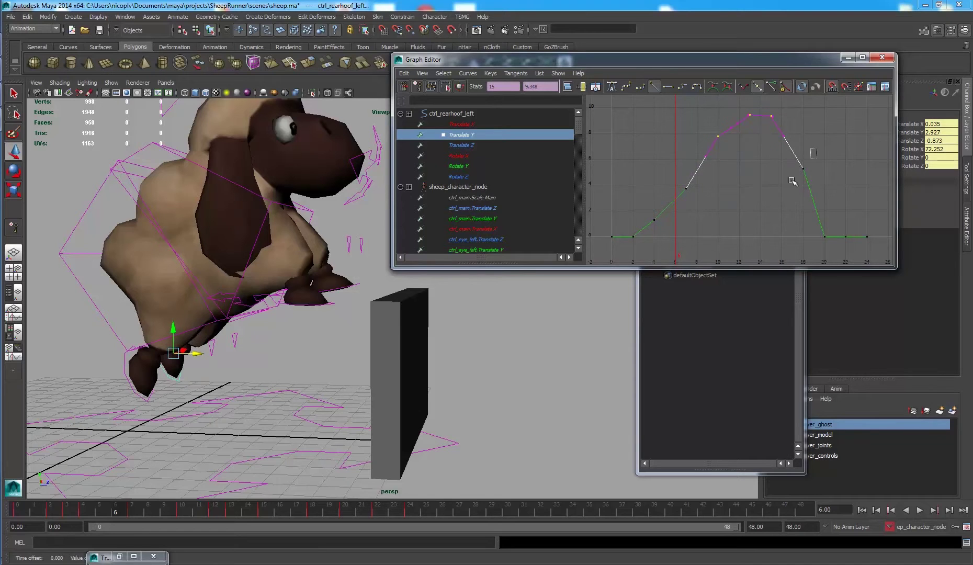
left_click_drag(792, 181, 812, 160)
Step: Raise the left rear hoof's Translate Z keys from frame 4 to 20, moving those from frame 10 to 18 up further
left_click(463, 146)
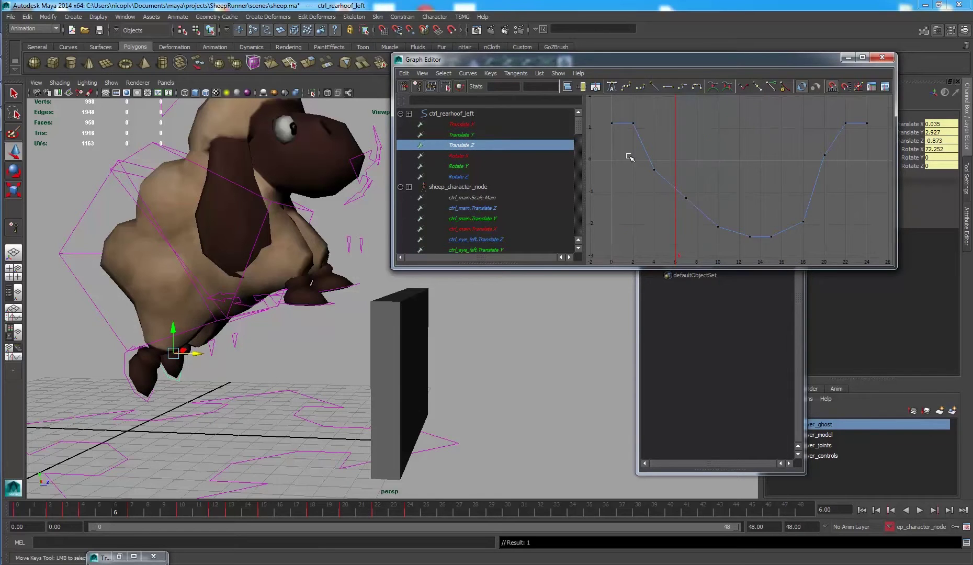
left_click_drag(797, 230, 855, 269)
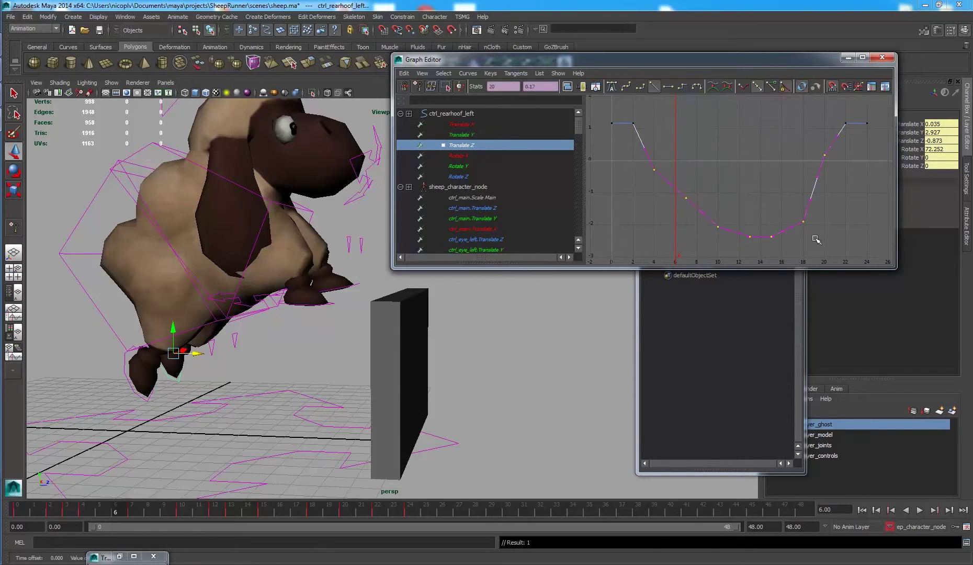
middle_click_drag(814, 226, 813, 216)
left_click_drag(822, 237, 690, 198)
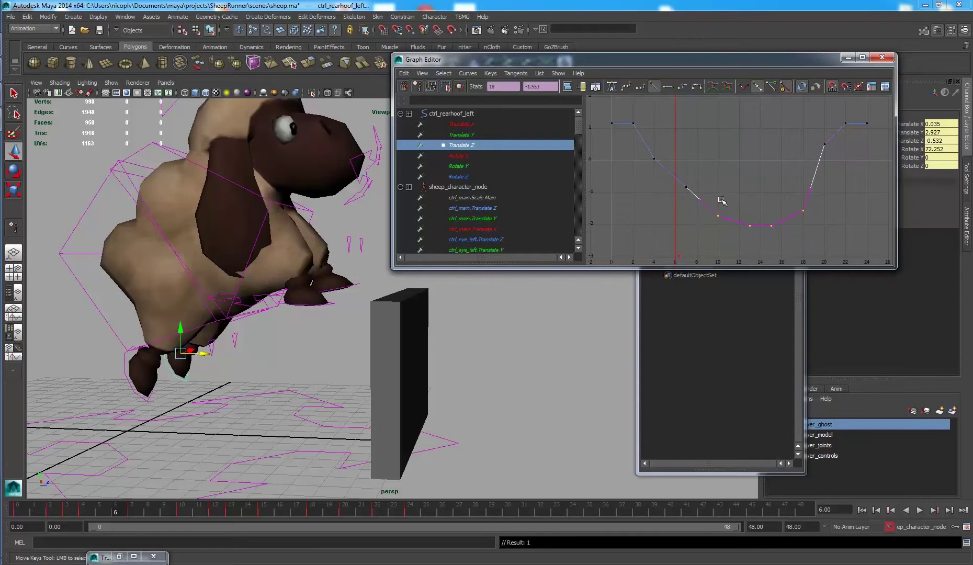
middle_click_drag(721, 200, 721, 184)
Step: Lower the right rear hoof's Translate Z keys from frame 4 to 20, moving those from frame 10 to 18 down further
left_click(148, 400)
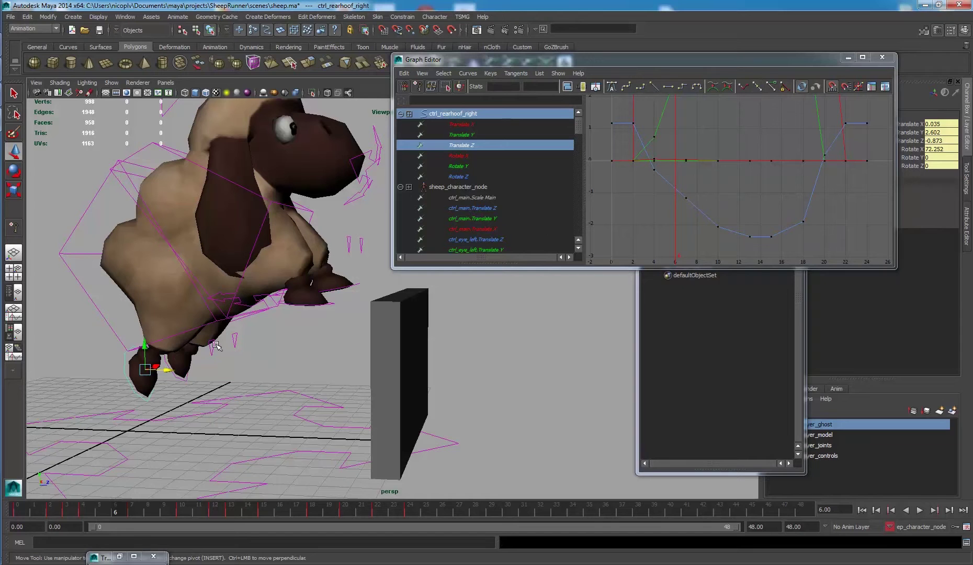
left_click(142, 403)
left_click(147, 400)
left_click(464, 148)
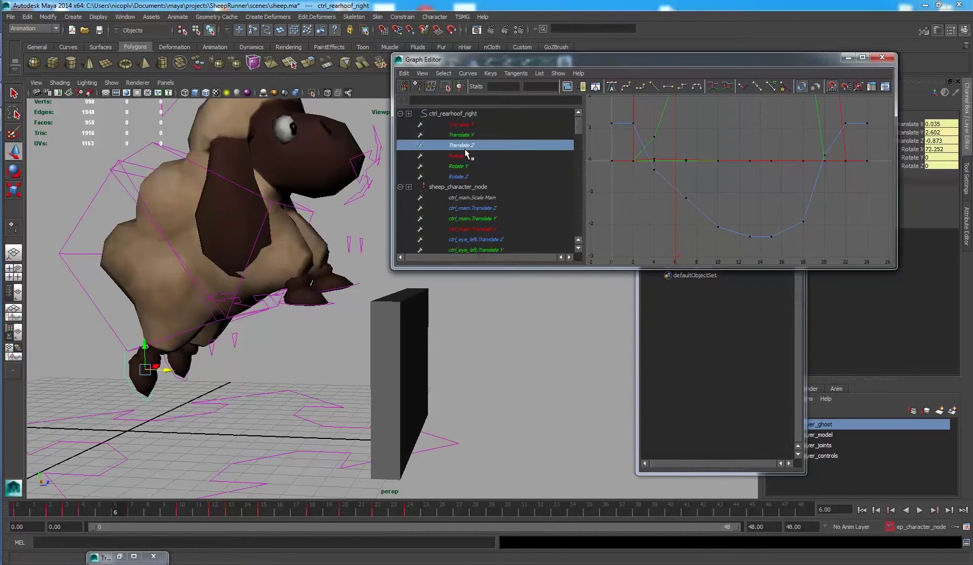
left_click_drag(628, 145, 853, 240)
middle_click_drag(844, 219, 843, 222, "shift")
left_click_drag(847, 217, 699, 249)
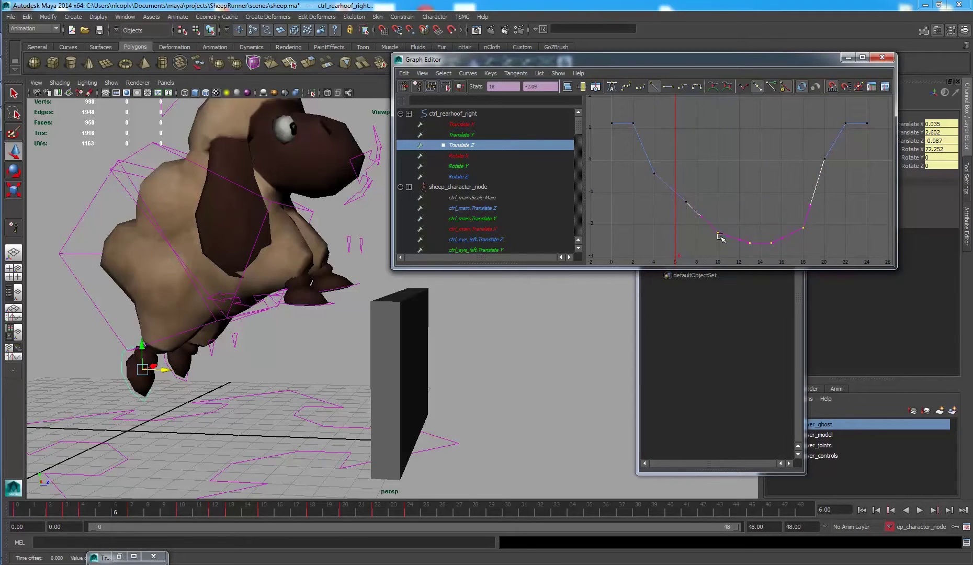
left_click(686, 202)
Step: Raise the right rear hoof's Rotate X keys across the high part of the jump curve
left_click(459, 165)
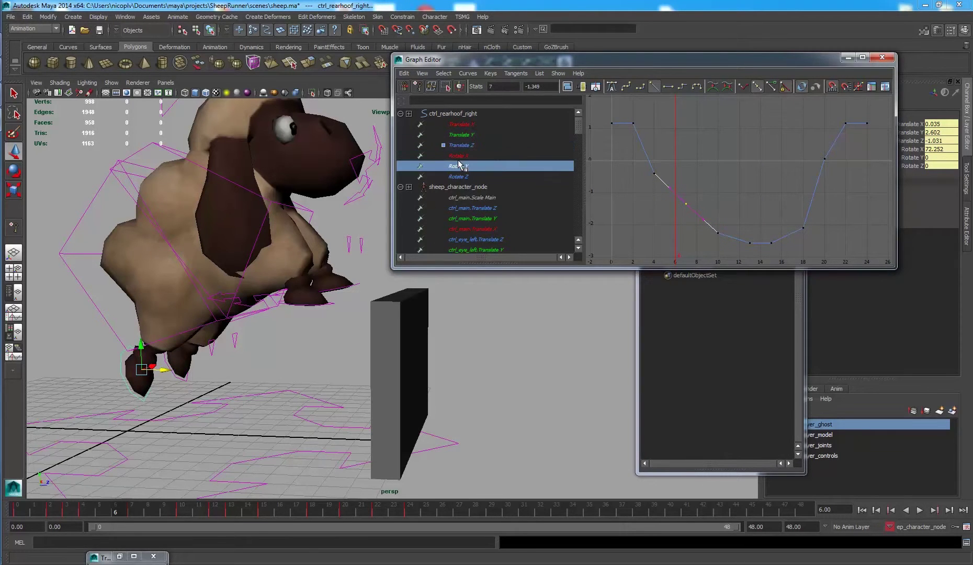
left_click(493, 156)
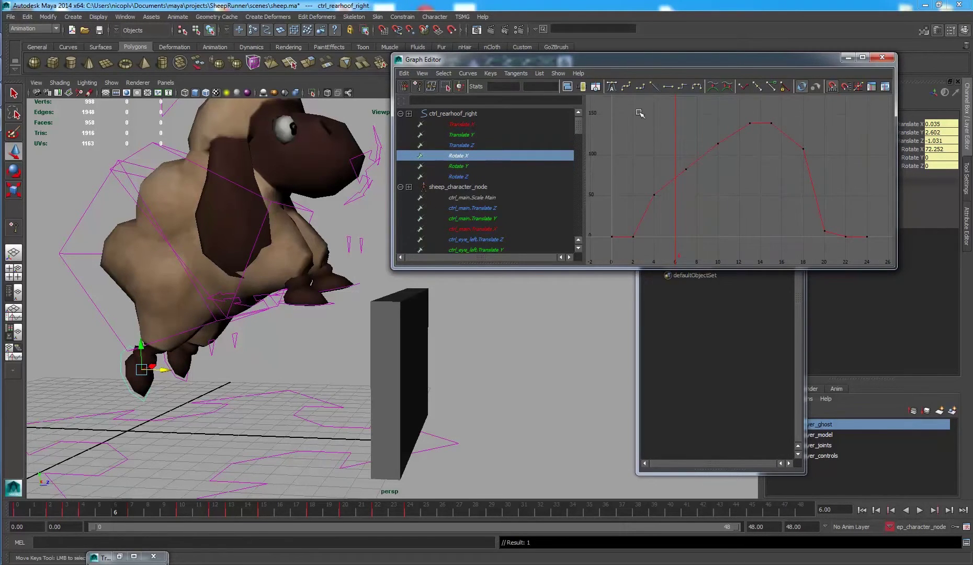
left_click_drag(735, 179, 815, 183)
middle_click_drag(775, 189, 774, 170, "shift")
Step: Lower the left rear hoof's Rotate X keys from frame 7 to 18 by about 6, and deselect the control
left_click(184, 378)
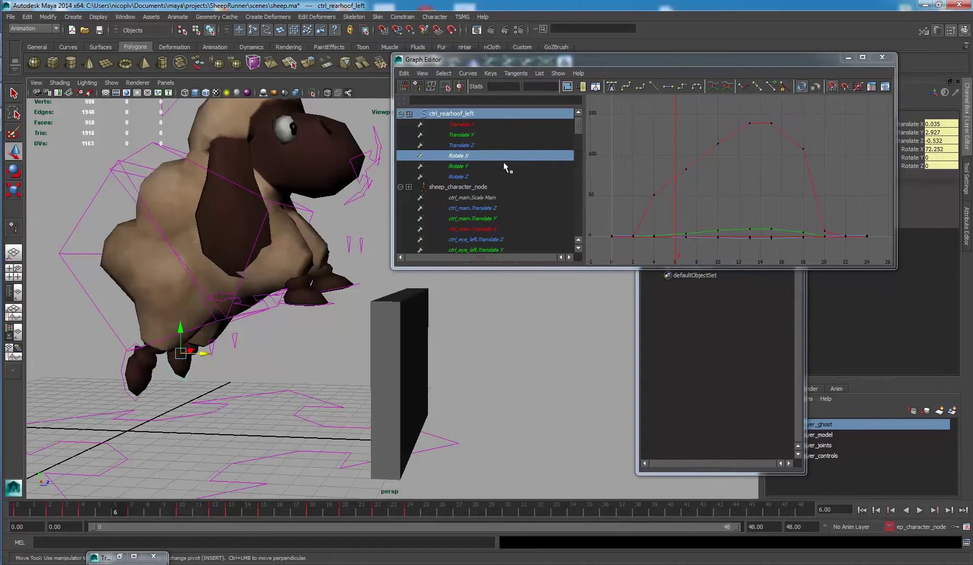
left_click_drag(642, 111, 842, 175)
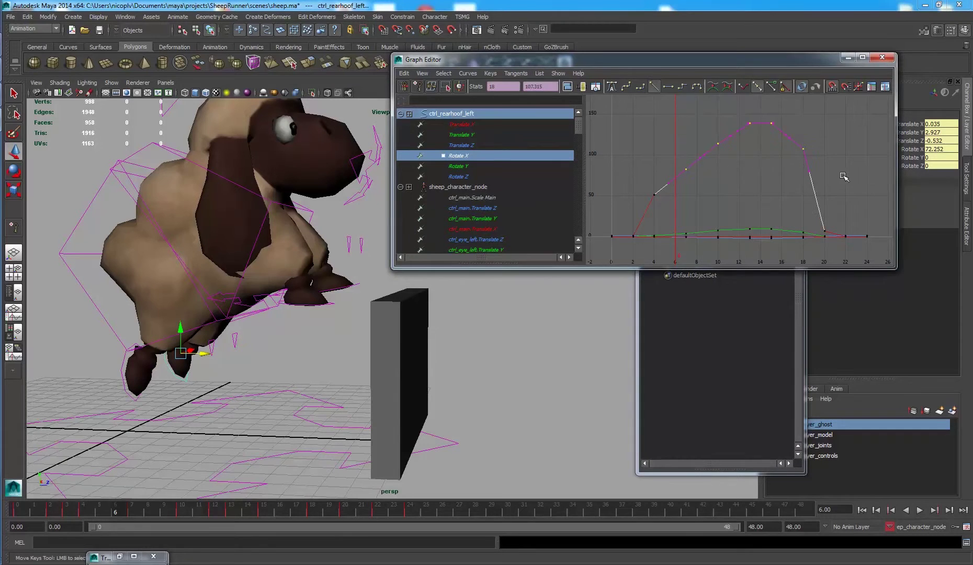
middle_click_drag(753, 130, 753, 135, "shift")
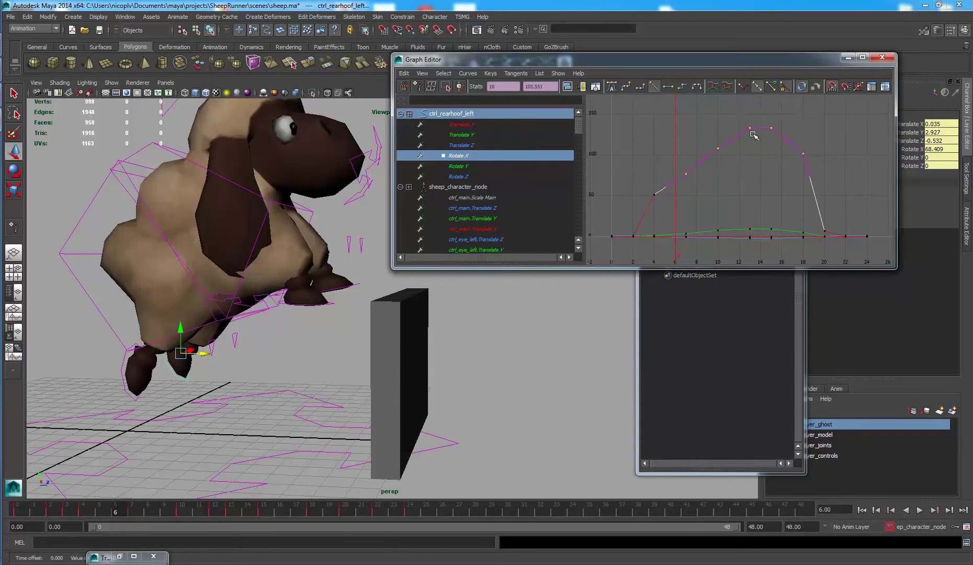
left_click(845, 180)
left_click_drag(220, 366, 205, 352, "alt")
left_click(282, 396)
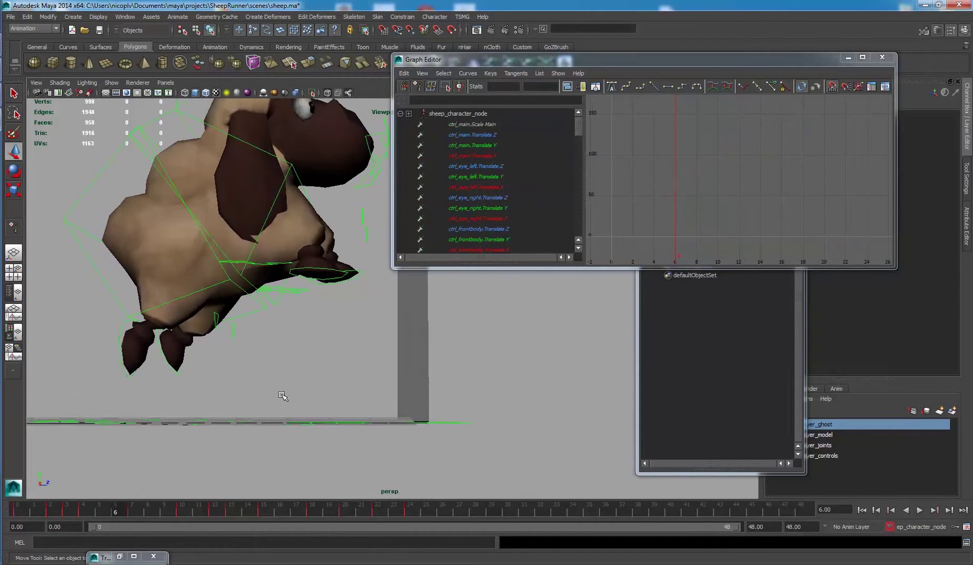
Step: Lower the left rear hoof's Translate Z keys from frame 10 to 18 by about 0.3
left_click_drag(98, 512, 231, 512)
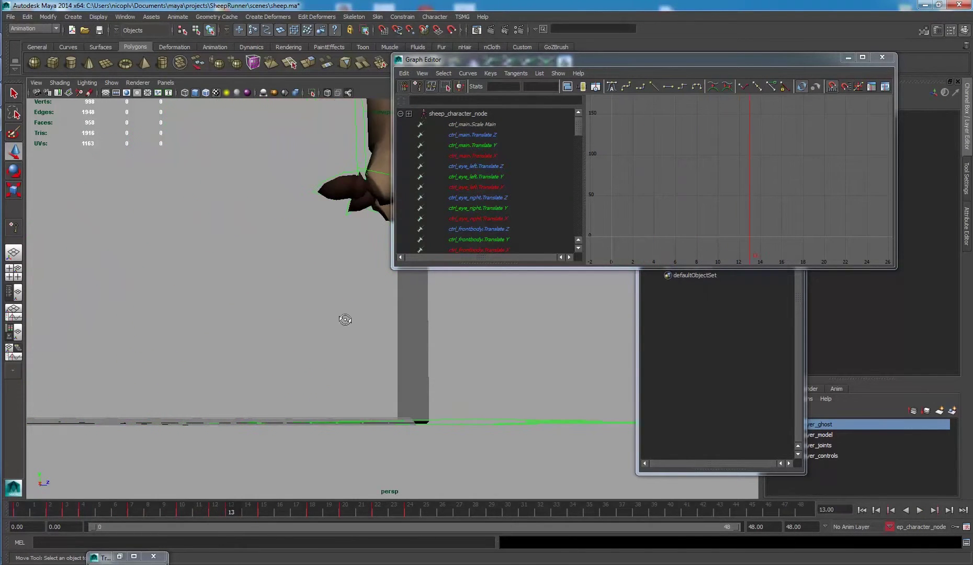
left_click_drag(343, 320, 264, 362, "alt")
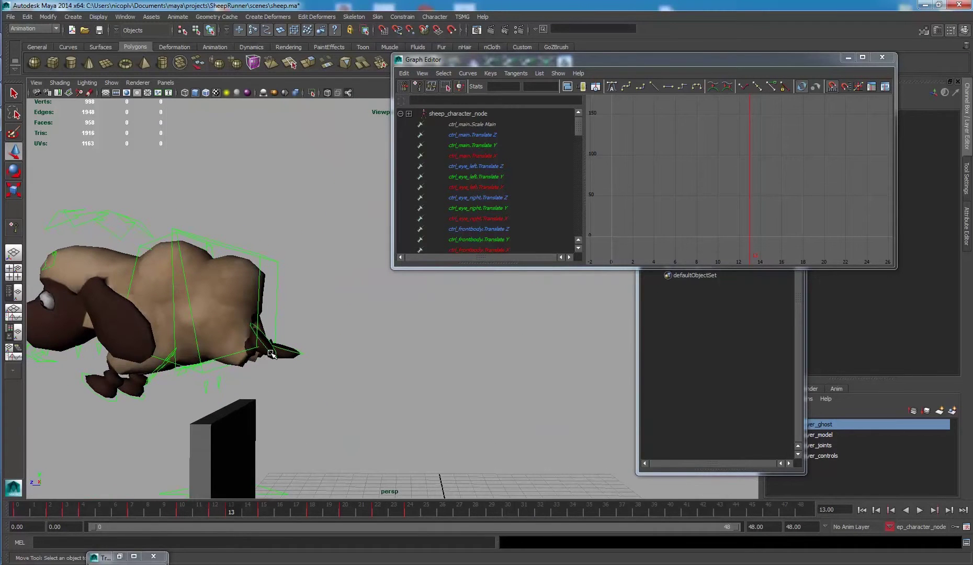
left_click(270, 354)
key("f")
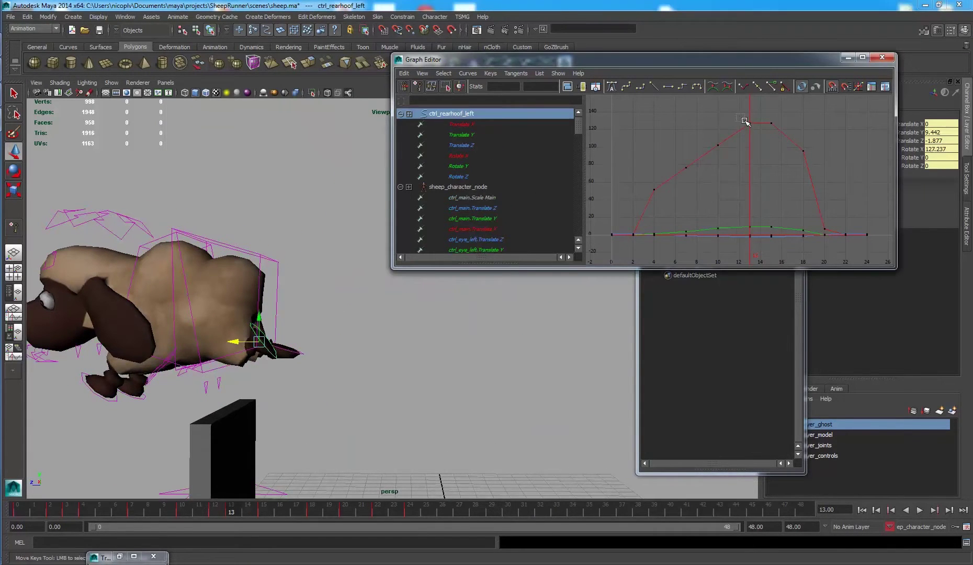
left_click(484, 147)
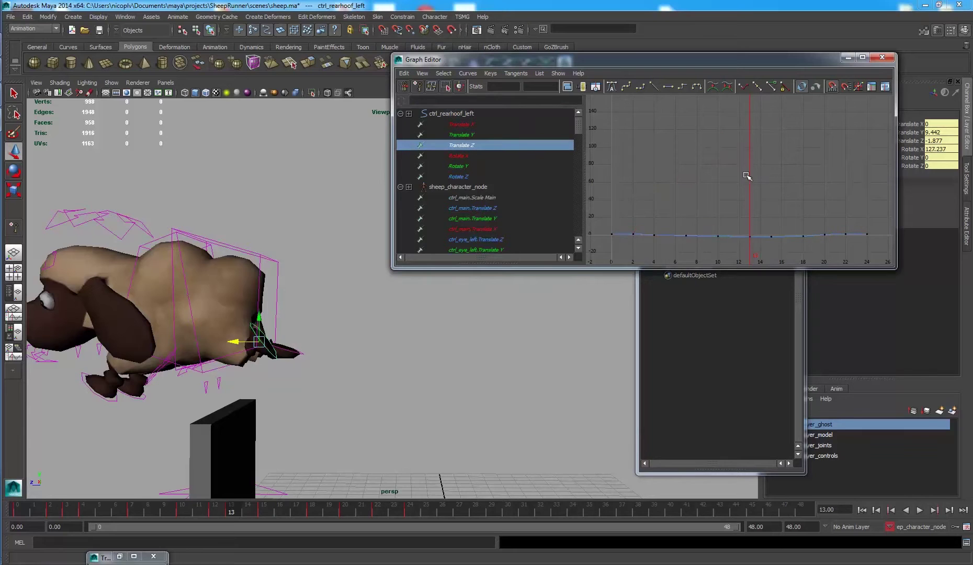
key("f")
left_click_drag(704, 209, 816, 251)
middle_click_drag(758, 224, 755, 235)
left_click(666, 180)
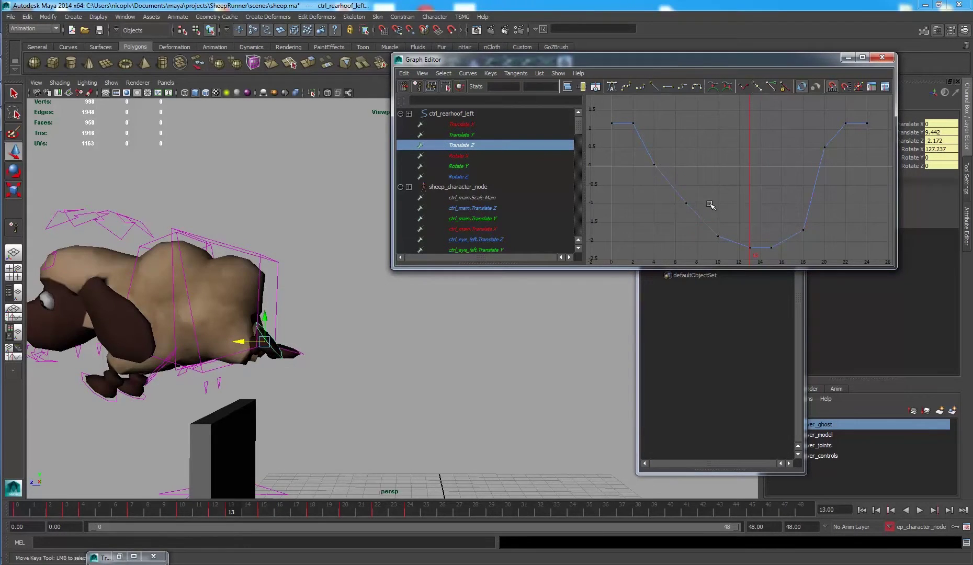
Step: Delete the rear body control's in-between keys on the flat Translate X, Rotate Y and Rotate Z curves, keeping those at frames 0 and 24
left_click_drag(293, 340, 613, 322, "alt")
left_click(353, 331)
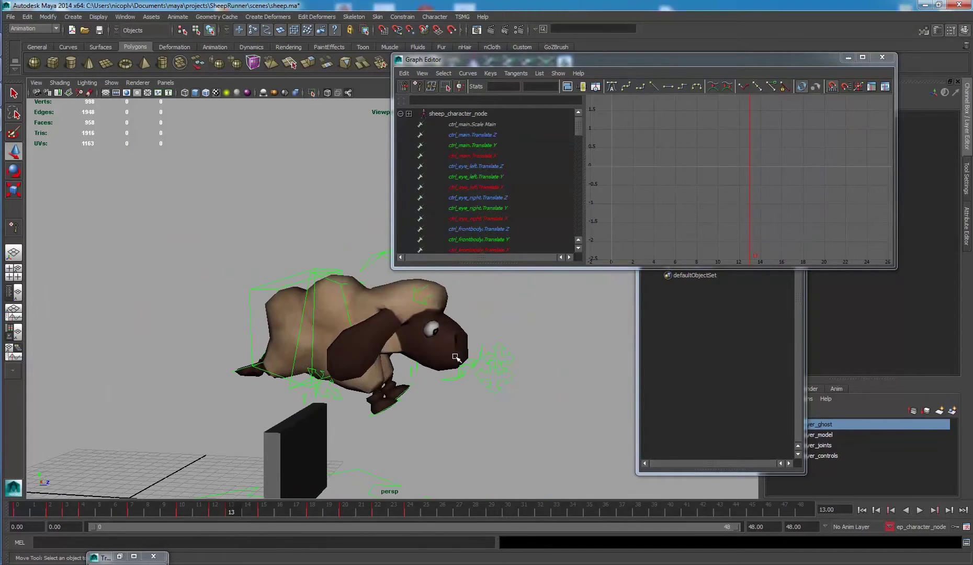
left_click(285, 283)
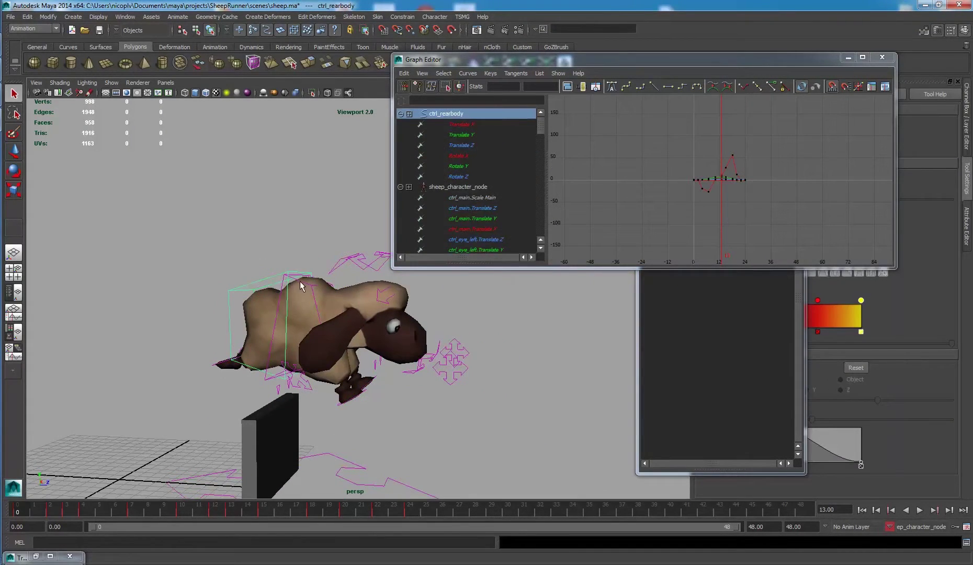
left_click(301, 282, "shift")
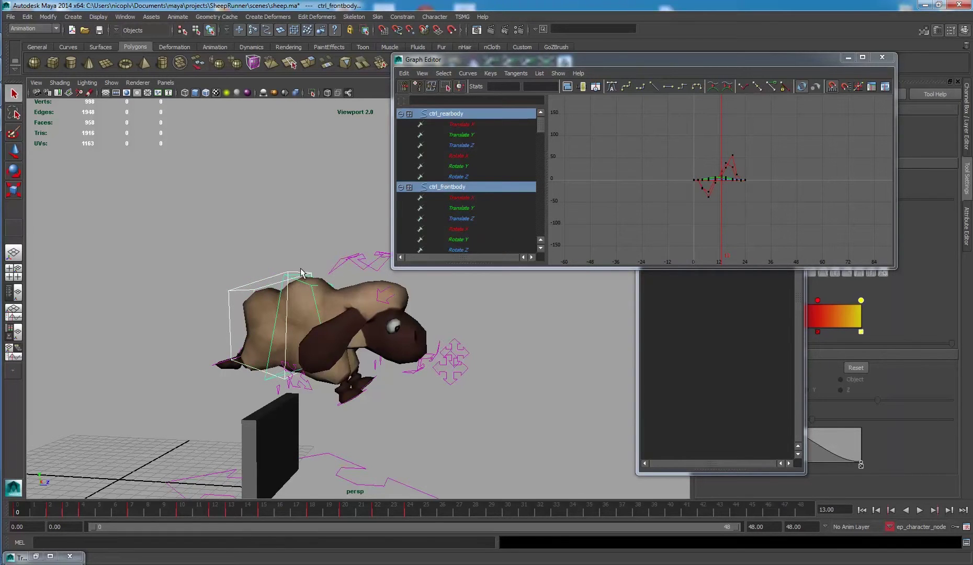
left_click(233, 300)
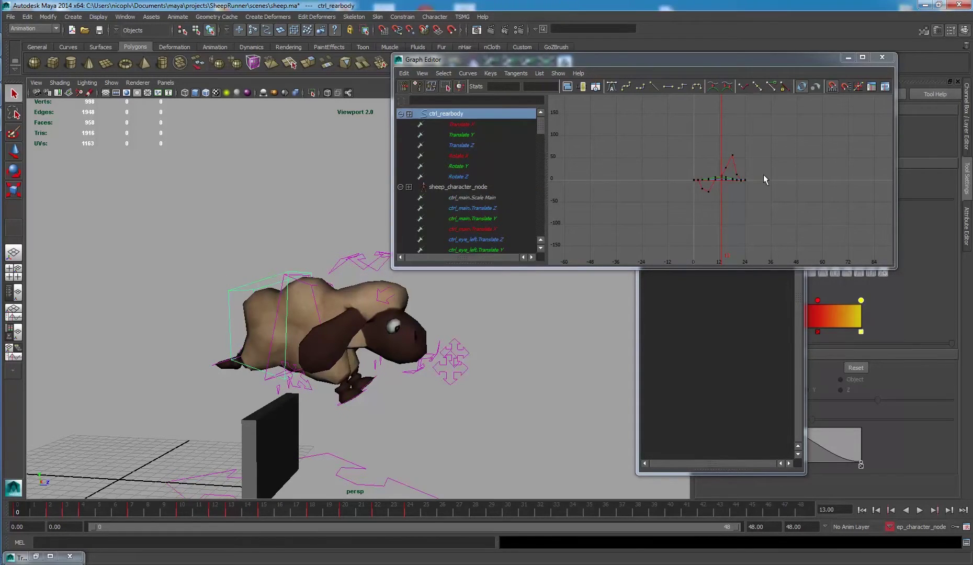
key("f")
left_click(471, 124)
key("f")
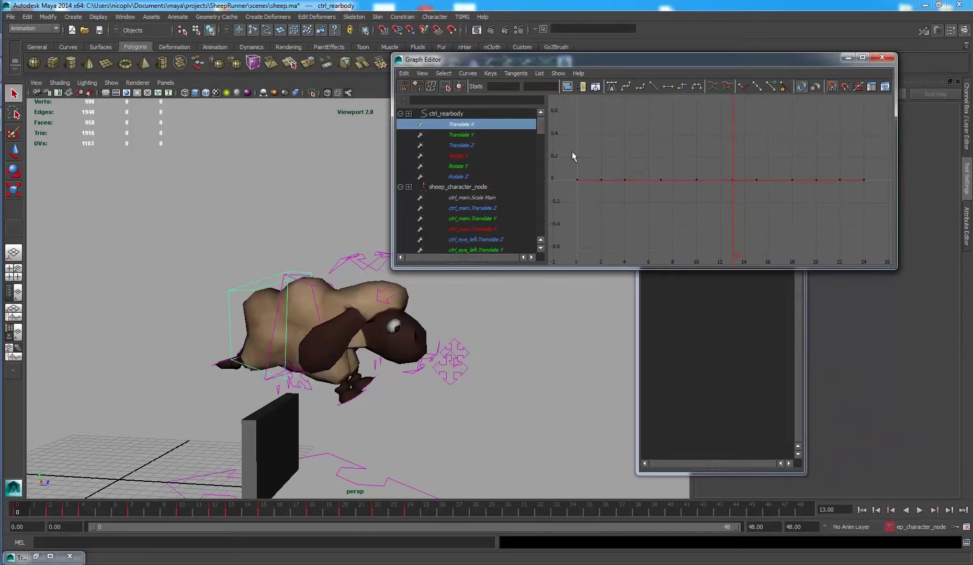
left_click(477, 164)
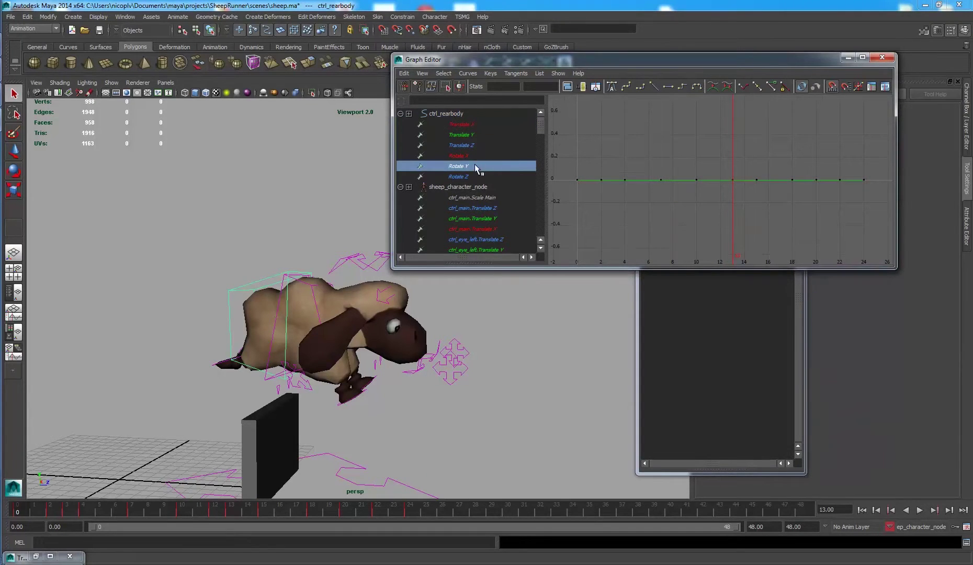
left_click(470, 176)
left_click(475, 166, "ctrl")
left_click(488, 125, "ctrl")
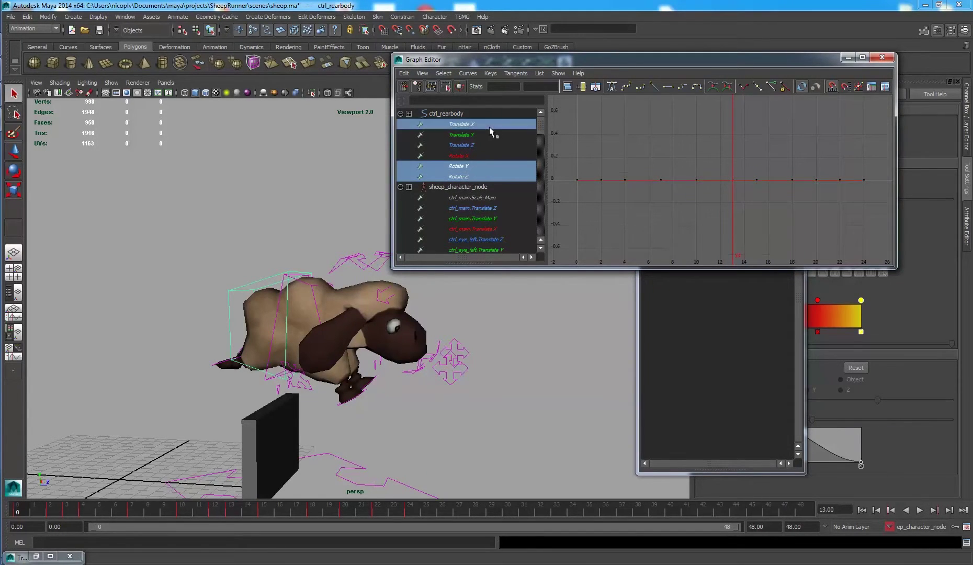
left_click_drag(589, 154, 608, 163)
left_click_drag(831, 209, 844, 205)
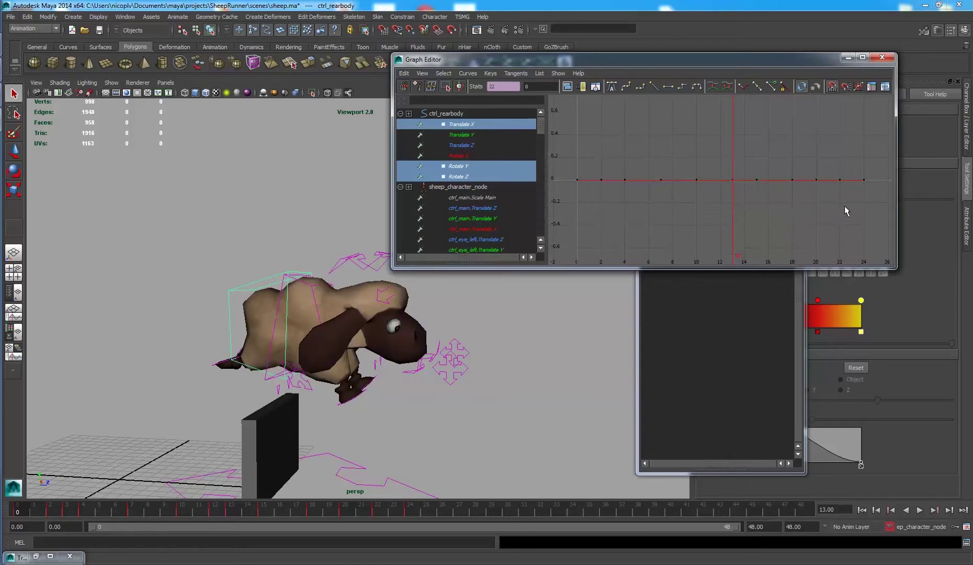
key("Delete")
Step: Raise the rear body's Translate Y key at frame 22 to -0.746, level with the start and end keys, and check the pose at that frame
left_click(497, 134)
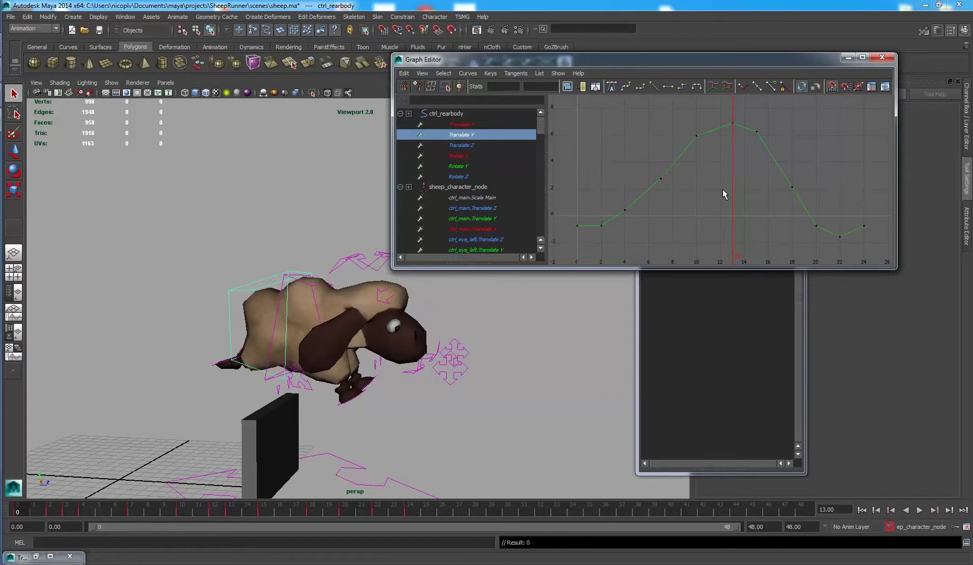
left_click(835, 236)
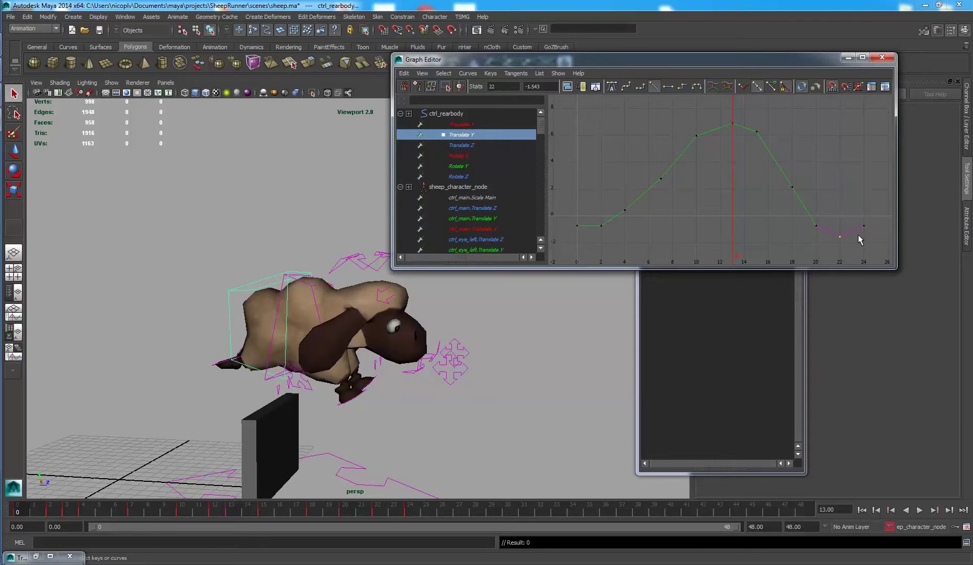
key("w")
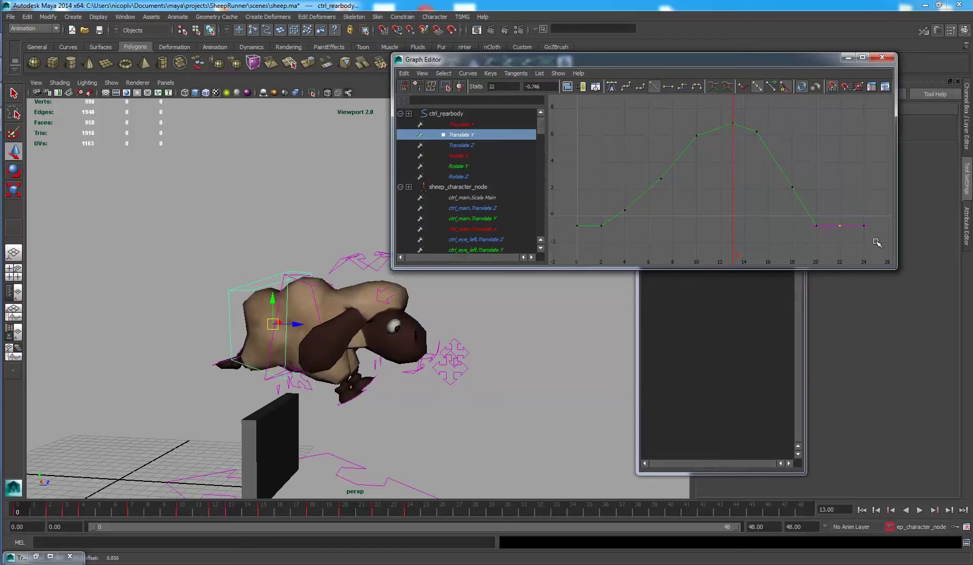
left_click_drag(876, 243, 831, 217)
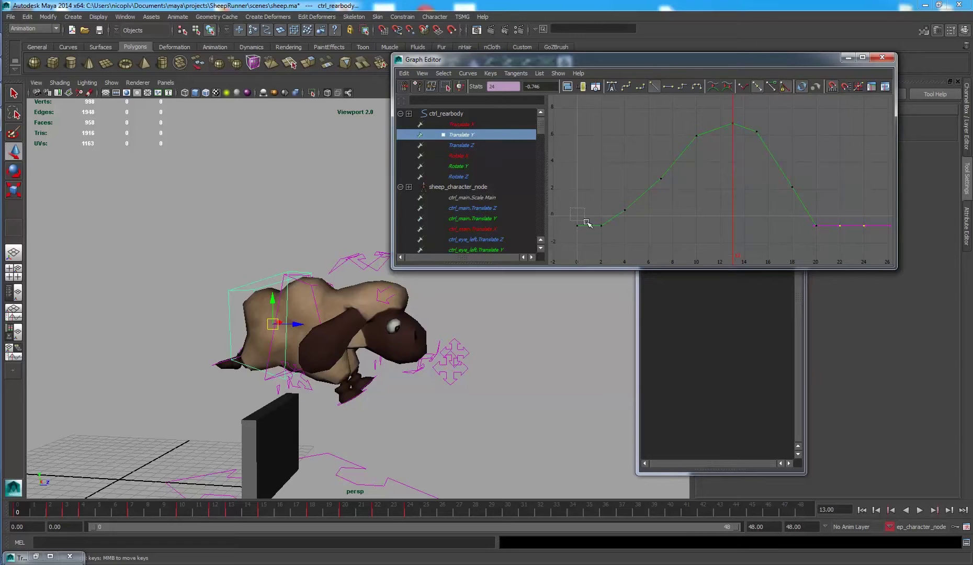
left_click_drag(586, 223, 607, 233, "shift")
left_click_drag(320, 508, 377, 510)
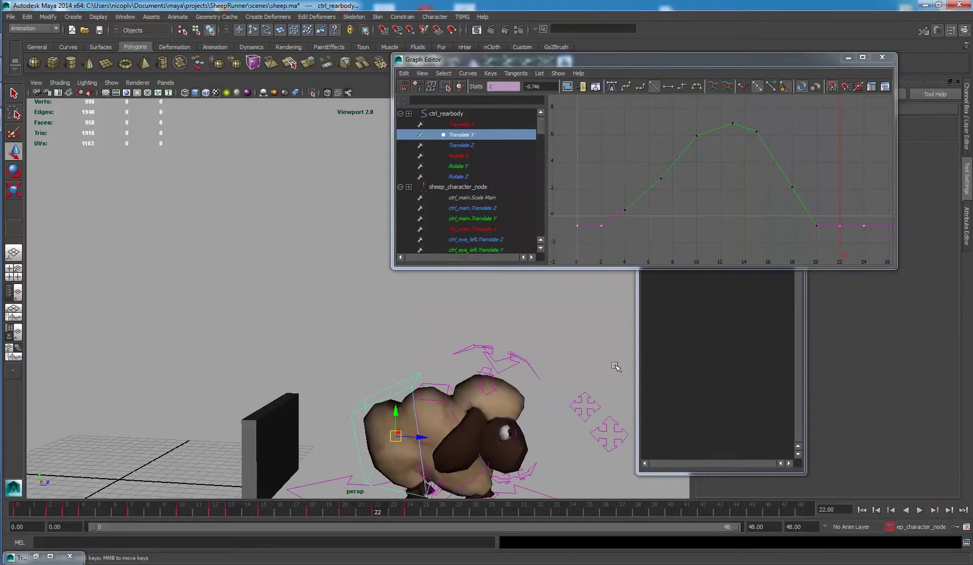
middle_click(856, 239)
left_click_drag(831, 206, 847, 240)
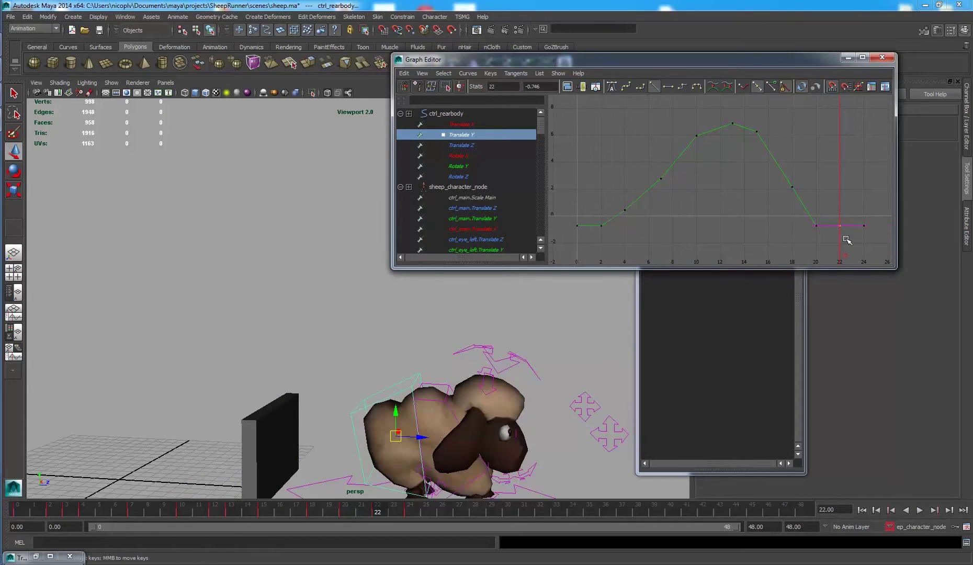
mouse_move(400, 513)
left_mouse_down()
mouse_move(386, 515)
mouse_move(413, 515)
mouse_move(379, 515)
left_mouse_up()
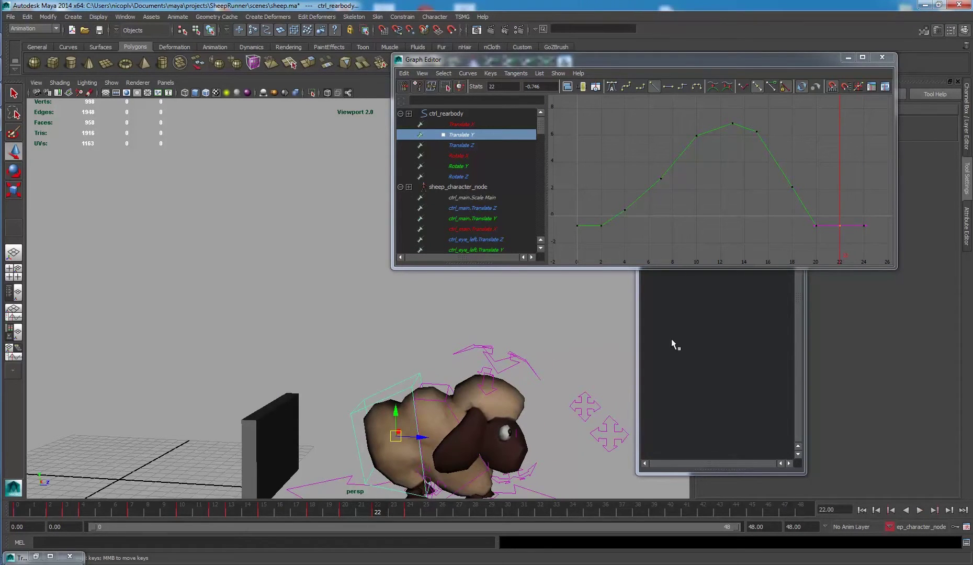
Step: Delete the rear body's Translate Y keys at frames 4 to 10 and 15 to 20, and apply auto tangents to the remaining keys
left_click(796, 240)
left_click_drag(820, 244, 753, 114)
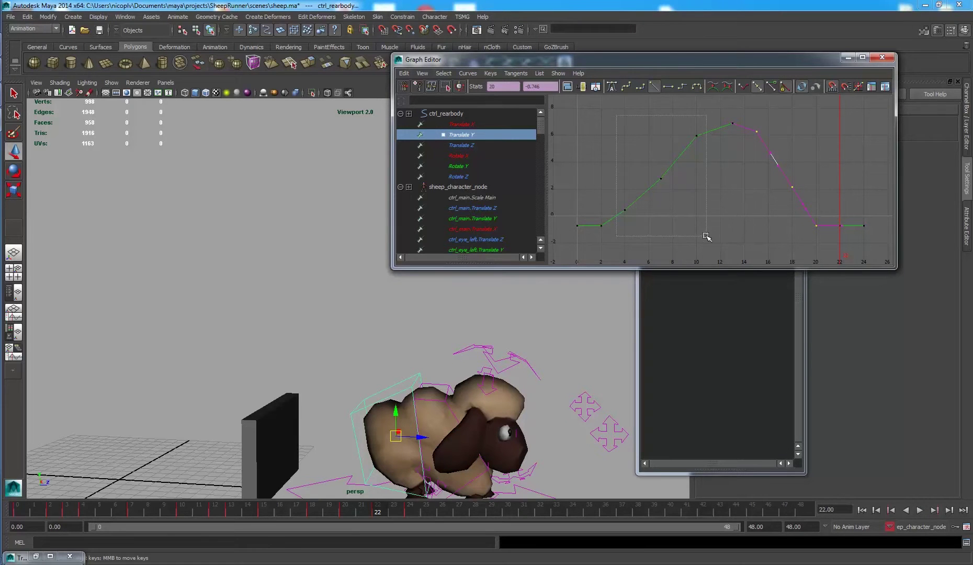
left_click_drag(705, 236, 703, 241, "shift")
key("Delete")
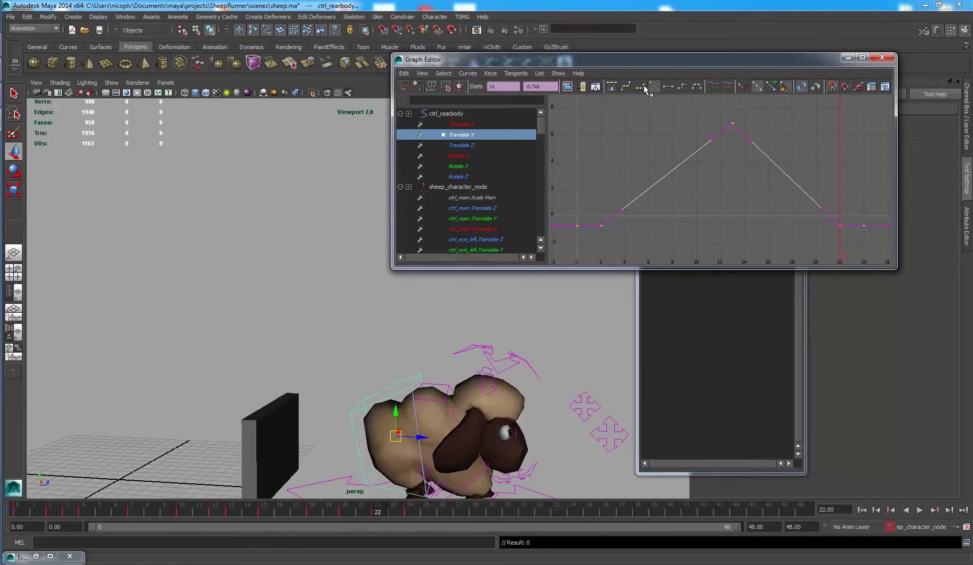
left_click(613, 89)
left_click(610, 180)
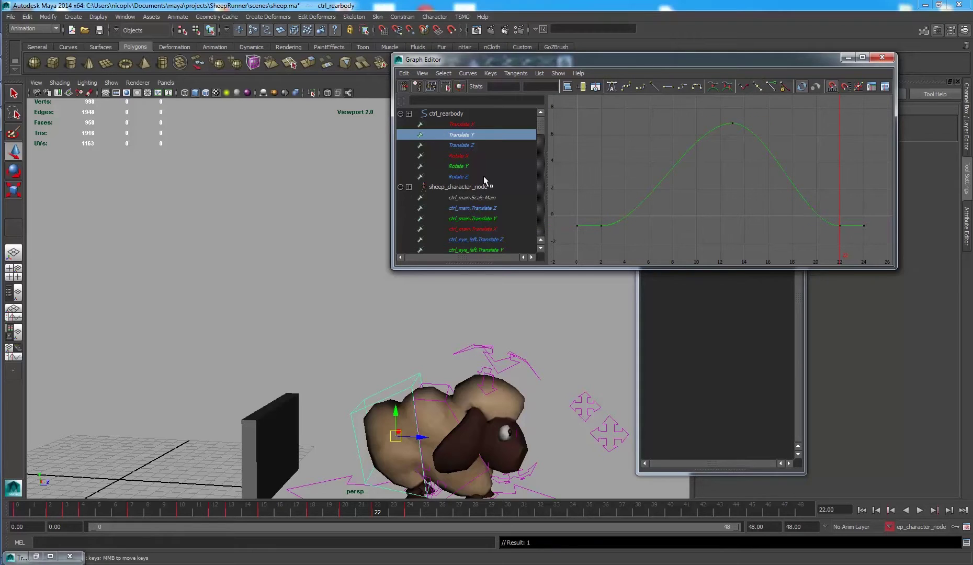
Step: Lower the rear body's Translate Z key at frame 22 to 0
left_click(467, 144)
key("f")
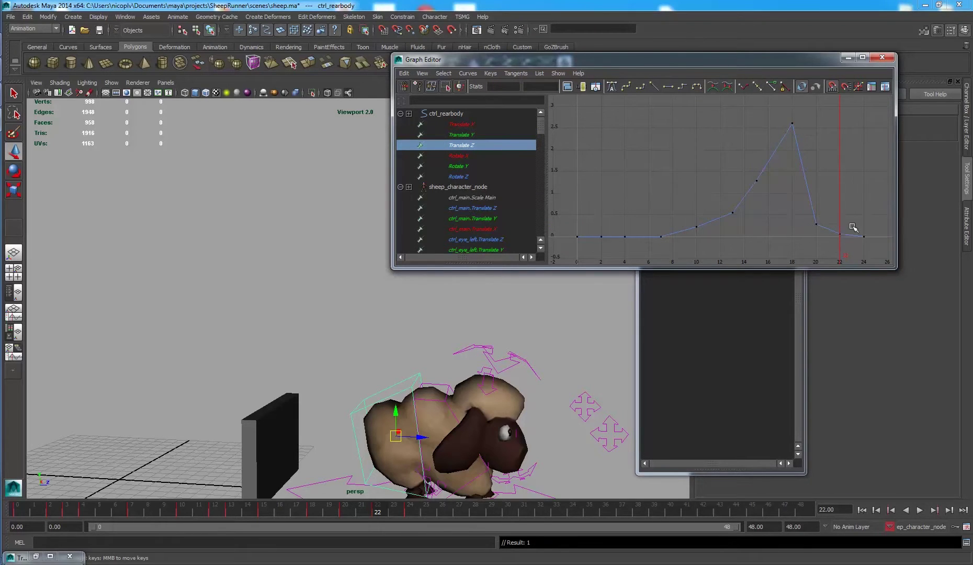
left_click(838, 237)
middle_click_drag(829, 243, 814, 243)
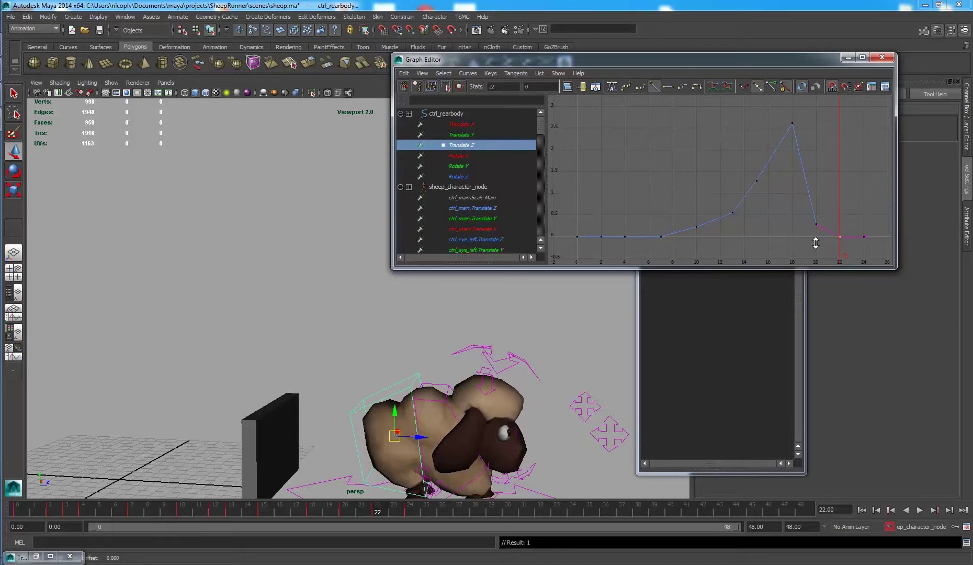
Step: Delete the rear body's Translate Z keys at frames 2, 4, 10 to 15 and 20, and apply auto tangents to the rest
left_click(668, 245)
left_click_drag(649, 246, 649, 247)
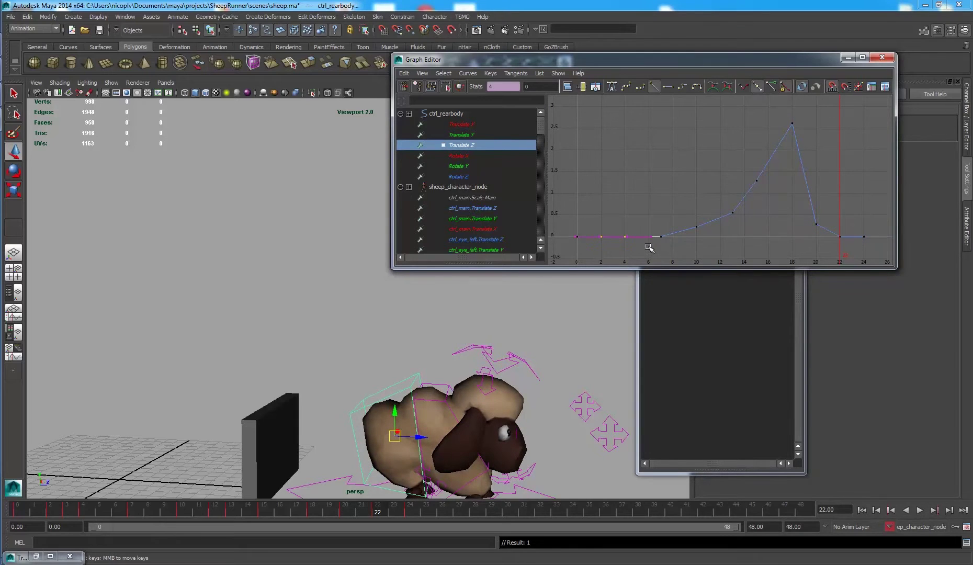
key("Delete")
left_click_drag(669, 156, 821, 254)
key("Delete")
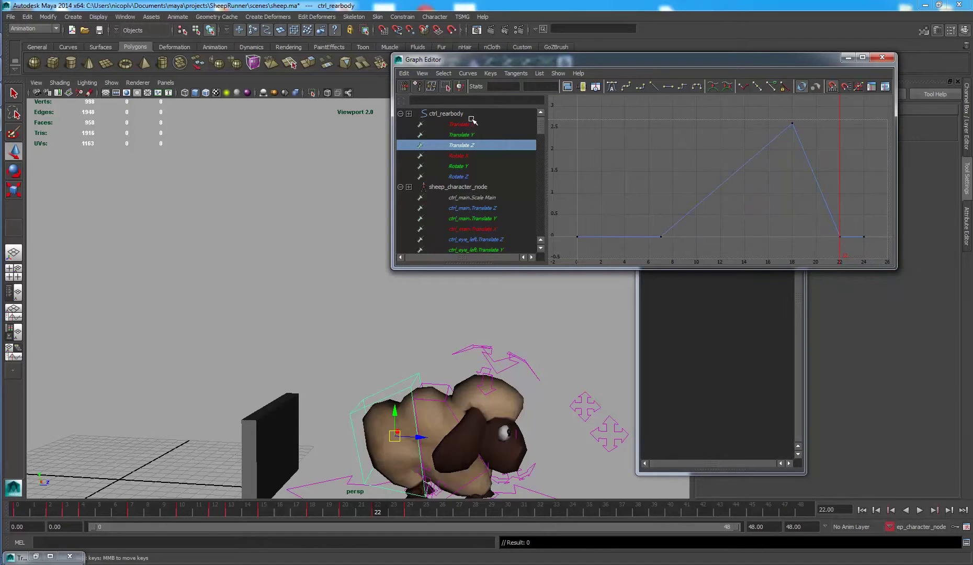
left_click(612, 86)
left_click(694, 176)
Step: Delete the rear body's Rotate X keys at frames 4, 10 to 15 and 20, and apply auto tangents to the rest
left_click(444, 157)
left_click_drag(691, 180, 706, 207)
middle_click_drag(710, 215, 711, 232)
left_click(781, 170)
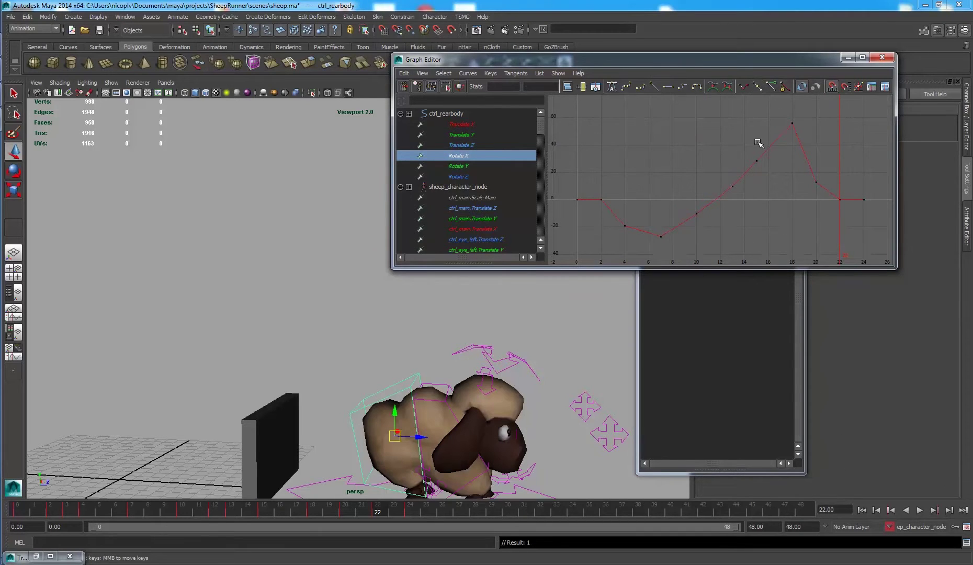
left_click_drag(675, 228, 675, 229)
key("Delete")
left_click_drag(824, 194, 824, 195)
key("Delete")
left_click_drag(880, 251, 804, 222)
left_click_drag(542, 97, 542, 97)
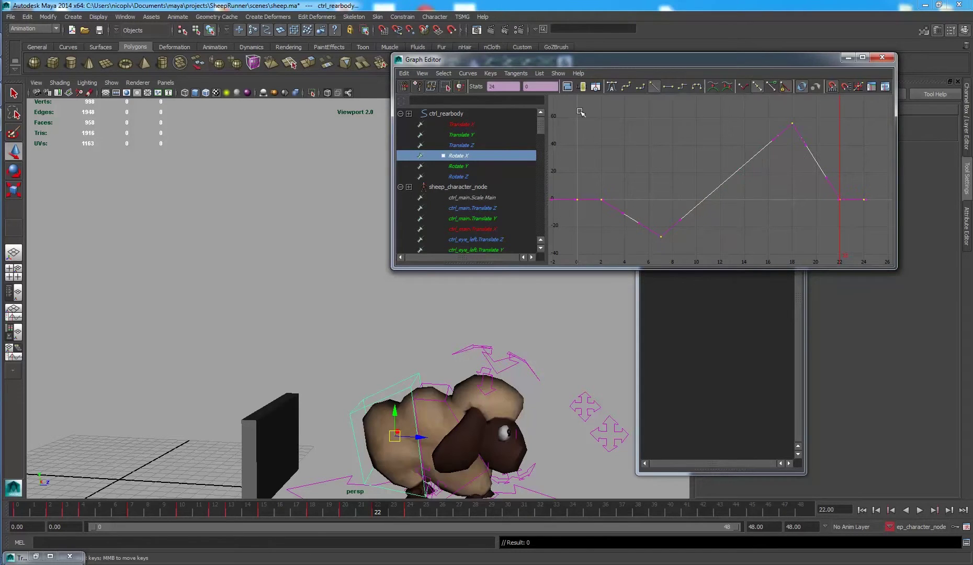
left_click(611, 86)
left_click(464, 166)
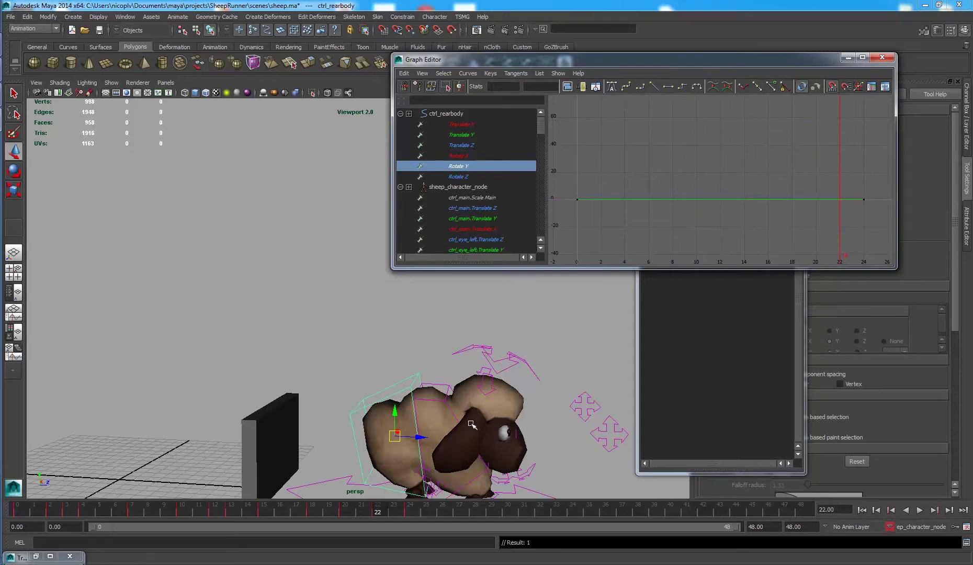
Step: Delete the front body control's in-between keys on the flat Translate X, Rotate Y and Rotate Z curves
left_click(441, 387)
left_click(443, 385)
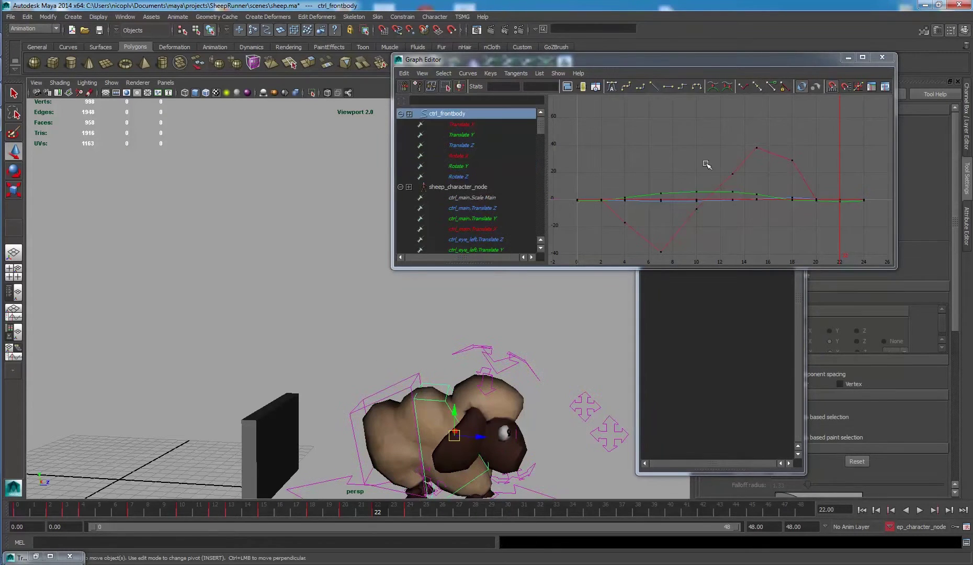
left_click(460, 125)
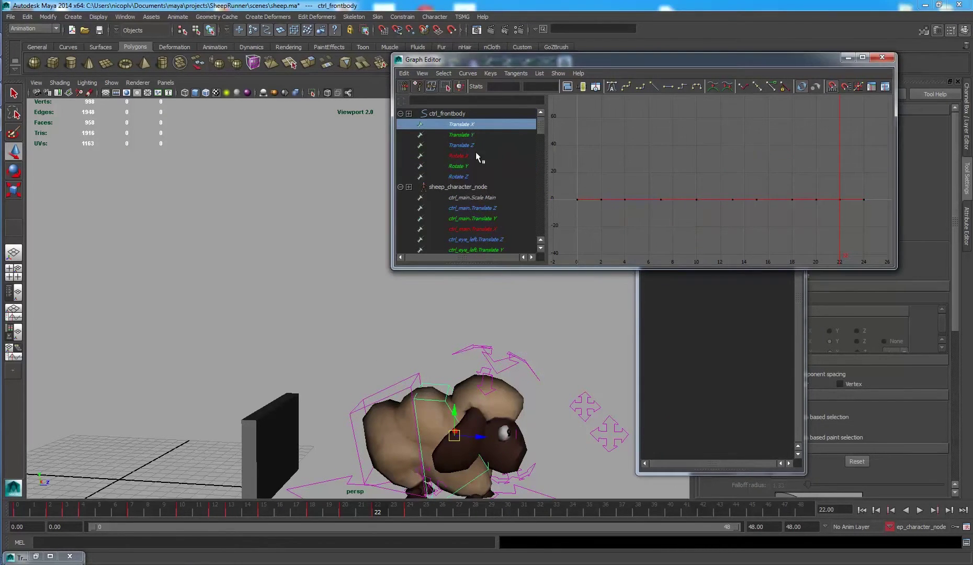
left_click(472, 166, "ctrl")
left_click(470, 176, "ctrl")
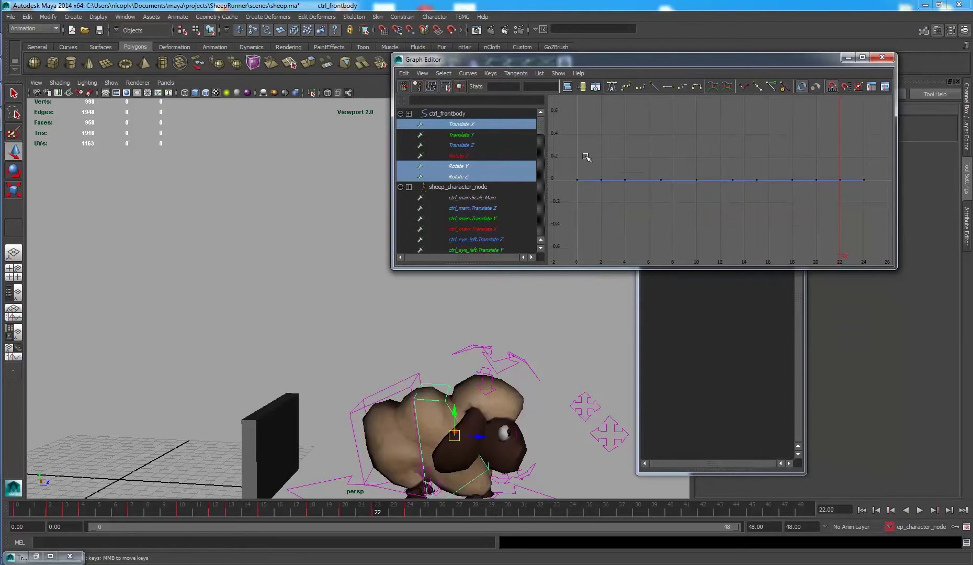
left_click_drag(811, 197, 847, 195)
key("Delete")
Step: Raise the front body's Translate Y key at frame 22 to about -1.02 and delete its keys at frames 4, 7, 15 and 20
left_click(497, 137)
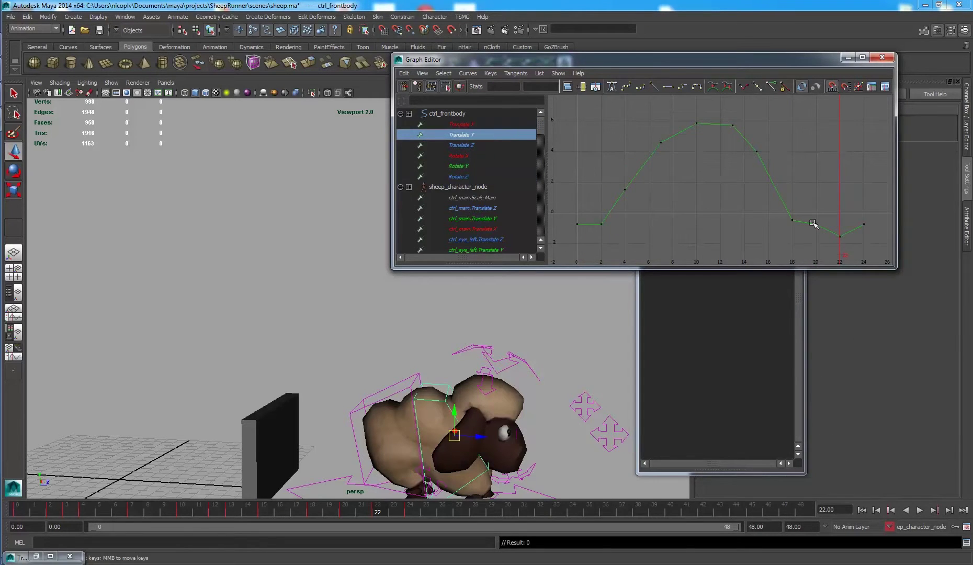
left_click_drag(830, 212, 857, 261)
middle_click_drag(855, 255, 851, 237, "shift")
key("ctrl+z")
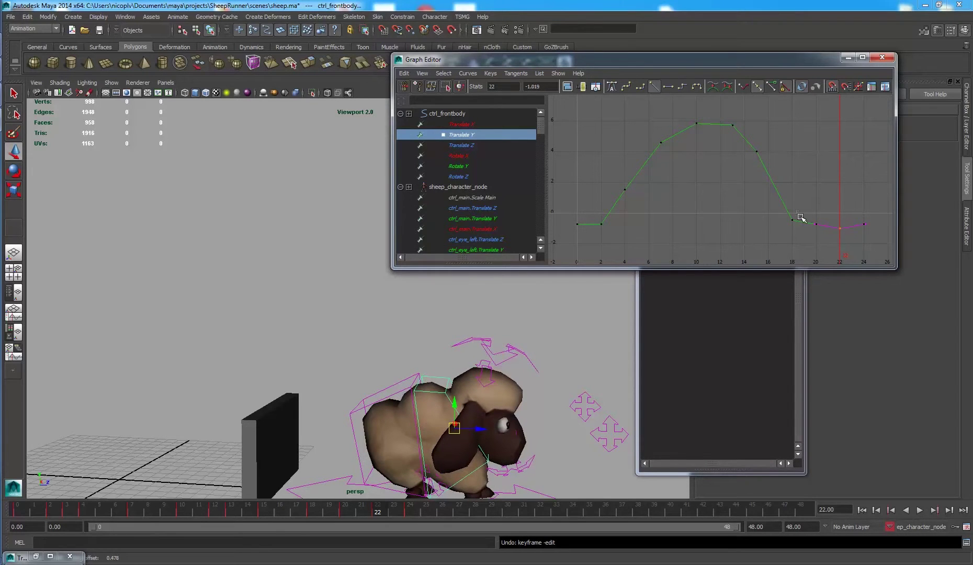
left_click_drag(825, 248, 782, 242)
left_click_drag(769, 140, 729, 198)
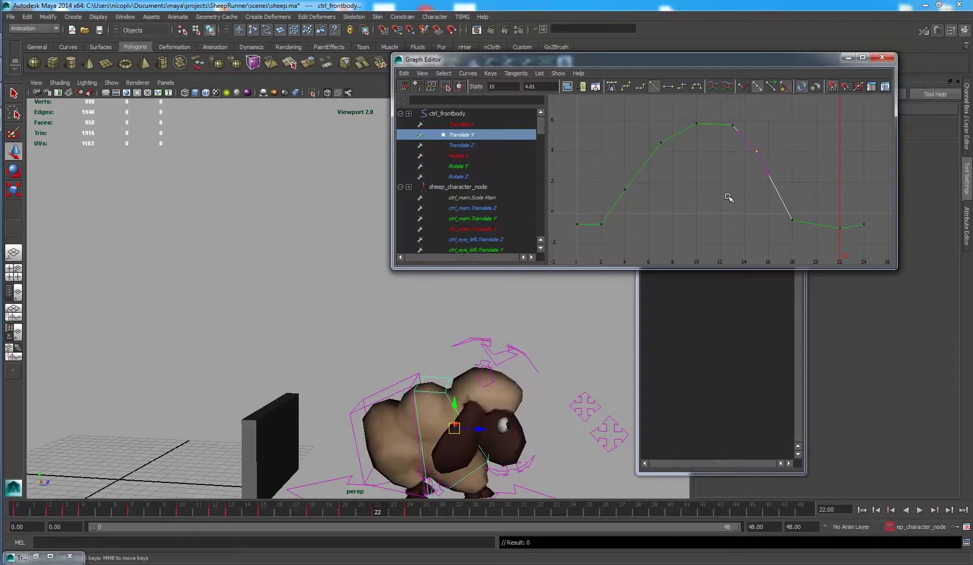
left_click_drag(612, 114, 670, 205)
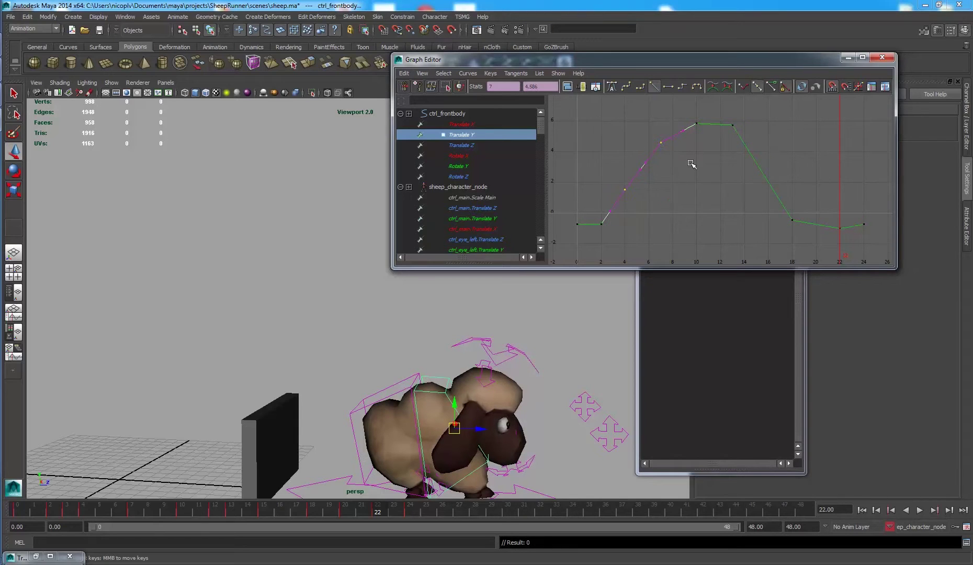
left_click(732, 135)
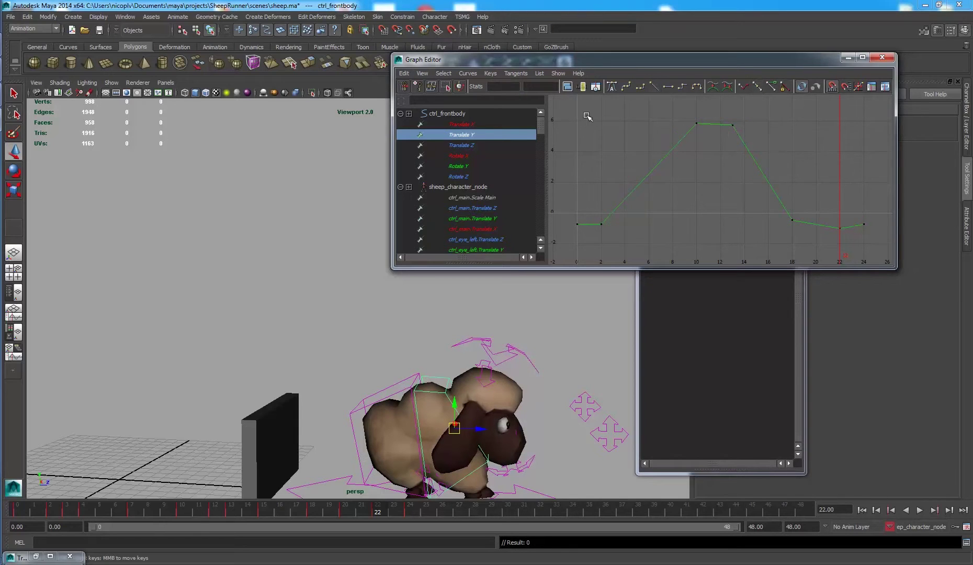
Step: Apply auto tangents to all the front body's Translate Y keys, with spline tangents on the keys at frames 10 and 13
left_click_drag(565, 114, 891, 261)
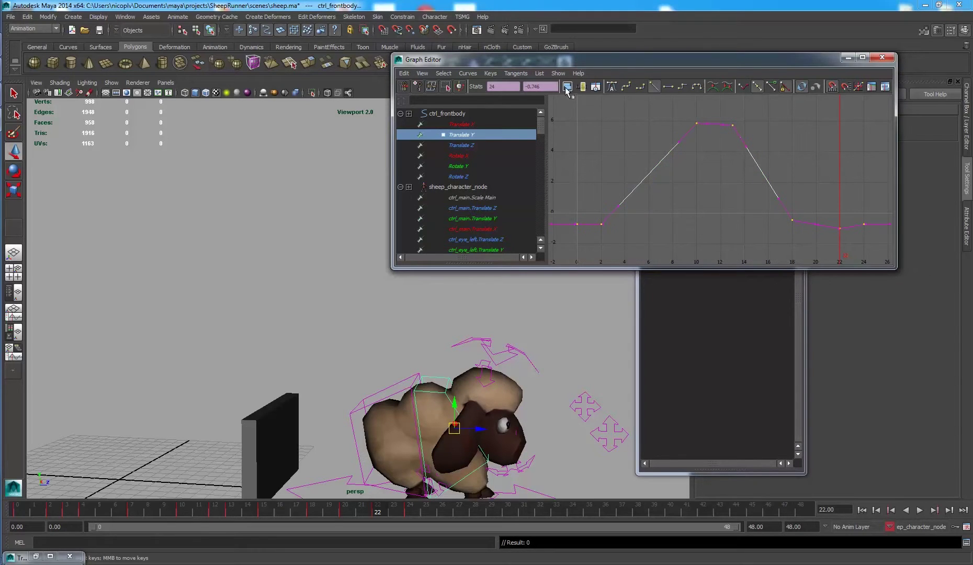
left_click(611, 86)
left_click_drag(658, 113, 729, 146)
left_click(626, 87)
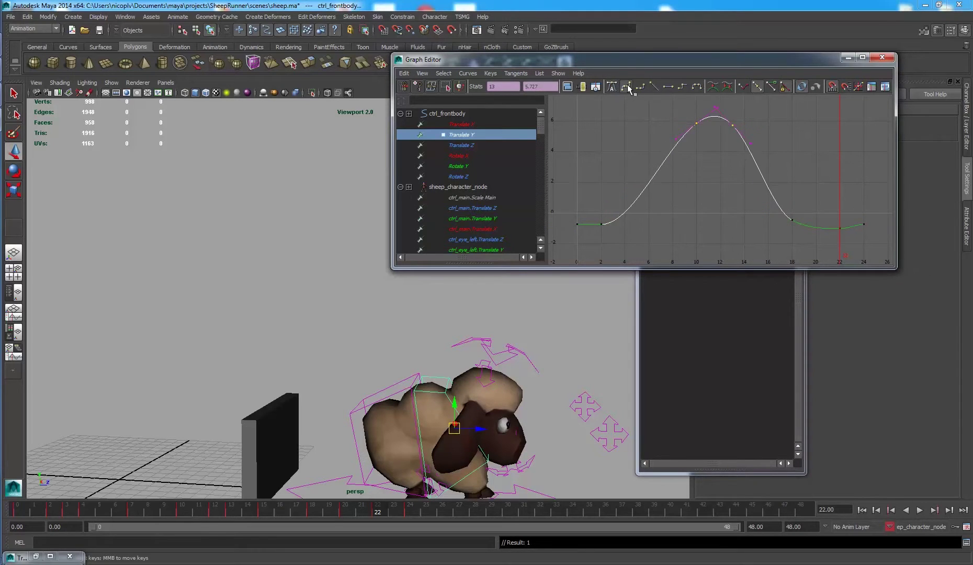
left_click(814, 201)
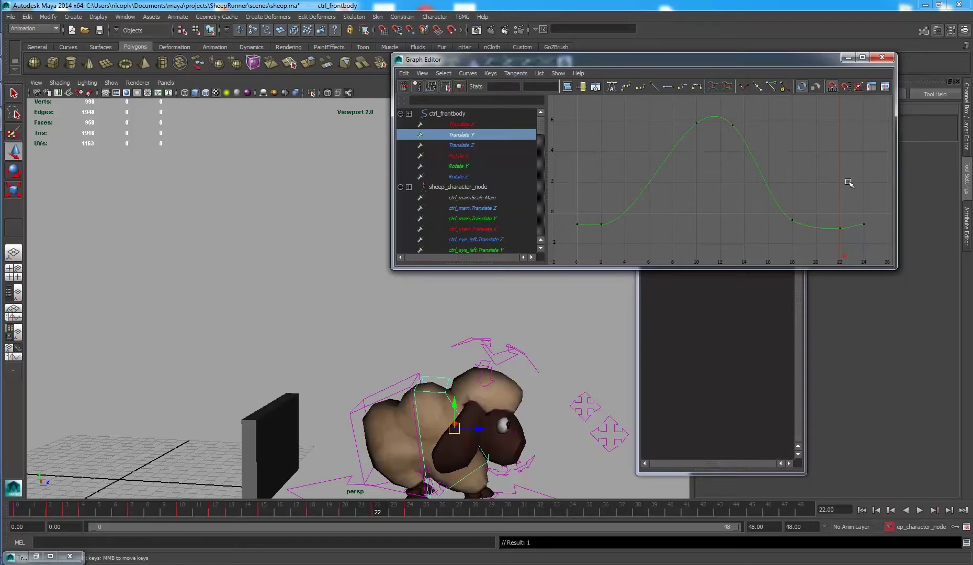
Step: Angle the in tangent of the front body's last Translate Y key at frame 24 toward the frame 22 key
left_click(863, 225)
left_click(839, 227)
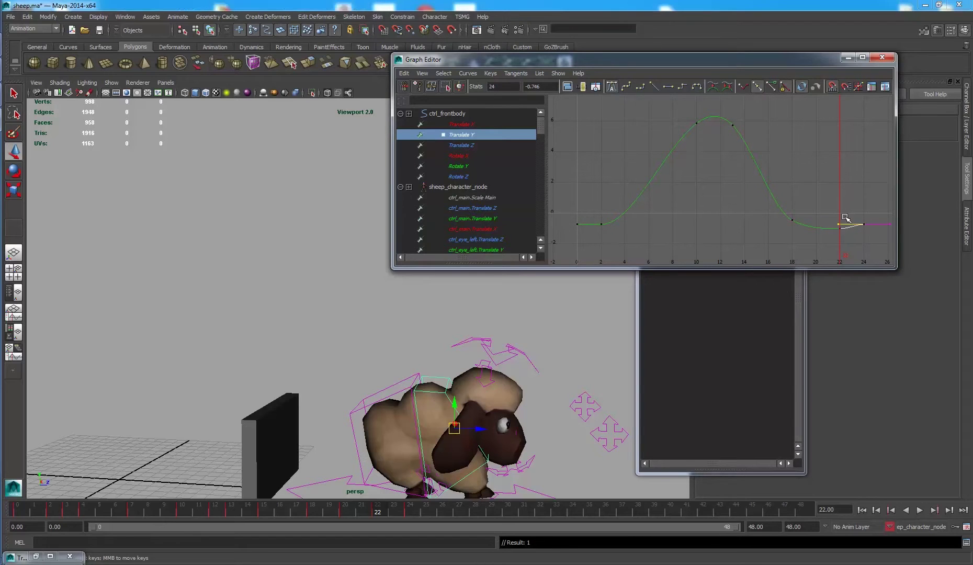
middle_click_drag(845, 217, 858, 243)
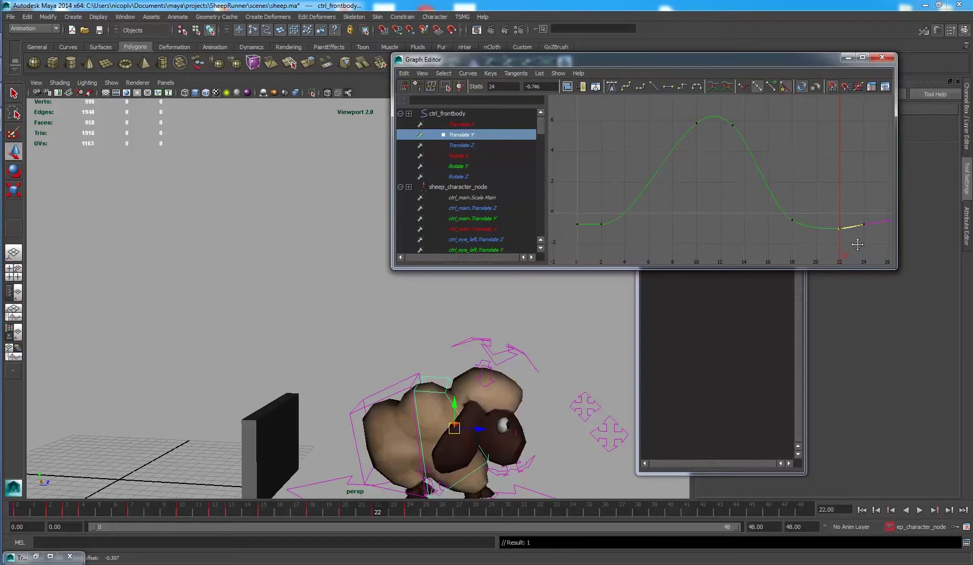
left_click(858, 244)
Step: Lower the front body's Translate Z key at frame 22 to 0
left_click(474, 145)
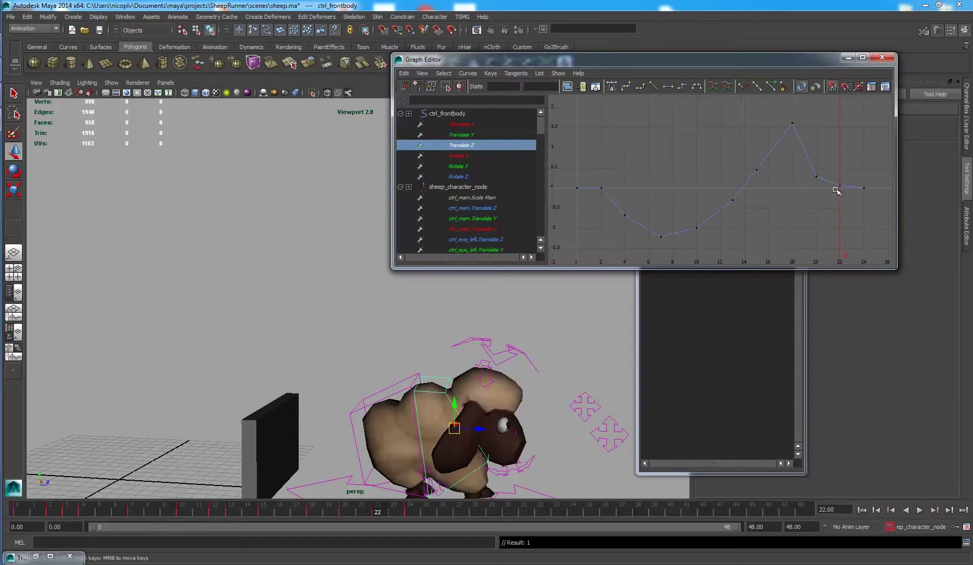
left_click_drag(836, 195, 832, 200)
middle_click_drag(826, 209, 826, 212)
left_click(822, 206)
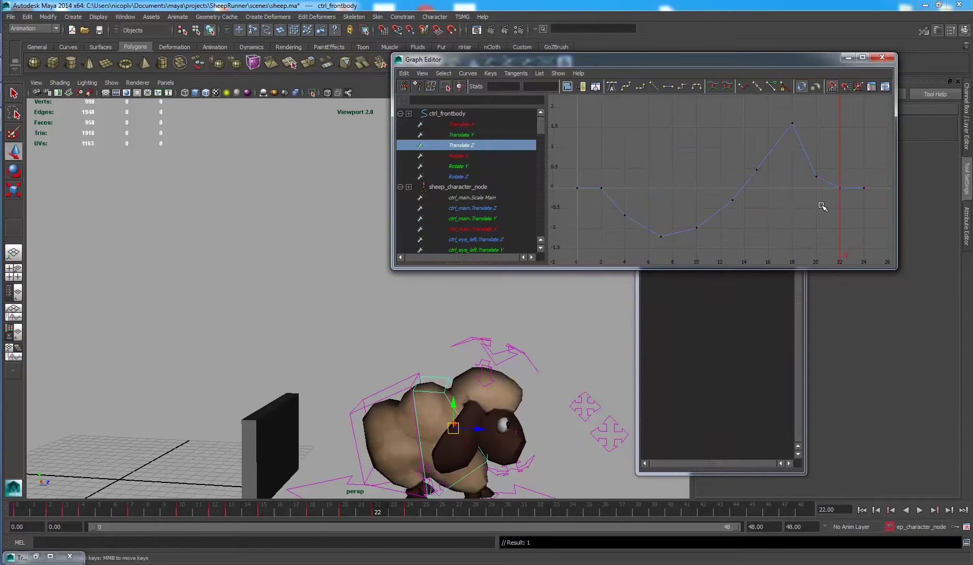
Step: Delete the front body's Translate Z keys at frames 4, 10, 13, 15 and 20, and apply auto tangents to the rest
left_click_drag(721, 152, 721, 152)
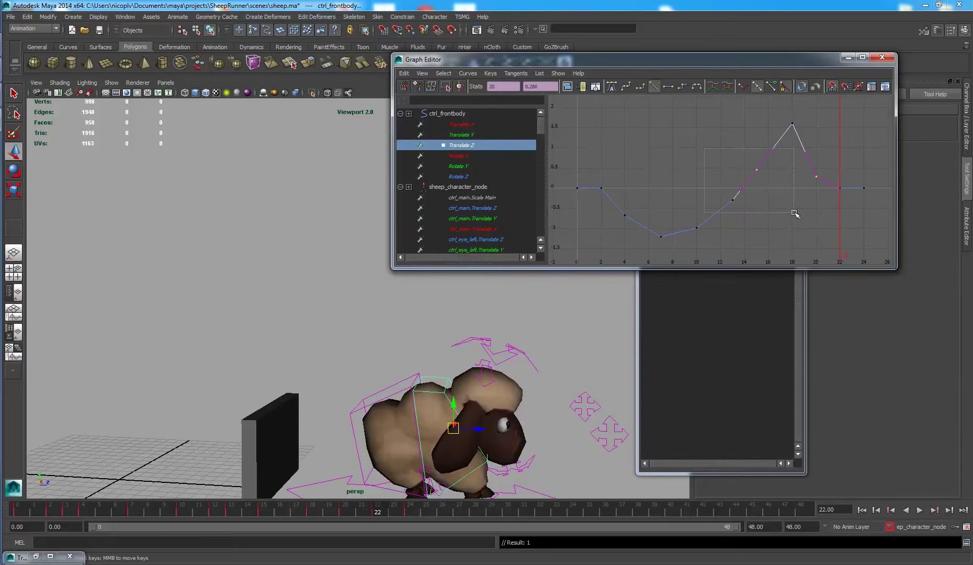
left_click(819, 217)
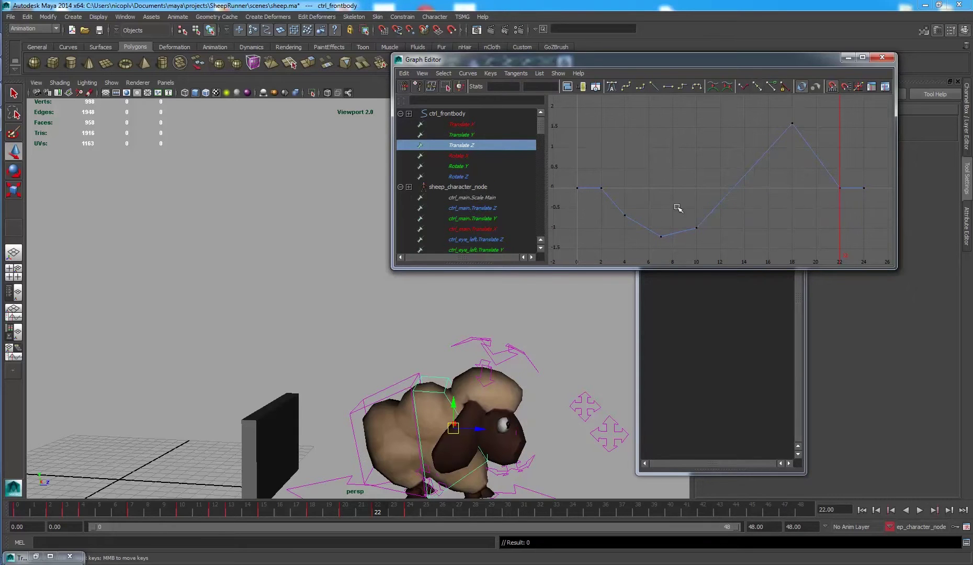
left_click_drag(678, 208, 739, 244)
key("Delete")
left_click_drag(872, 248, 872, 248)
left_click(612, 86)
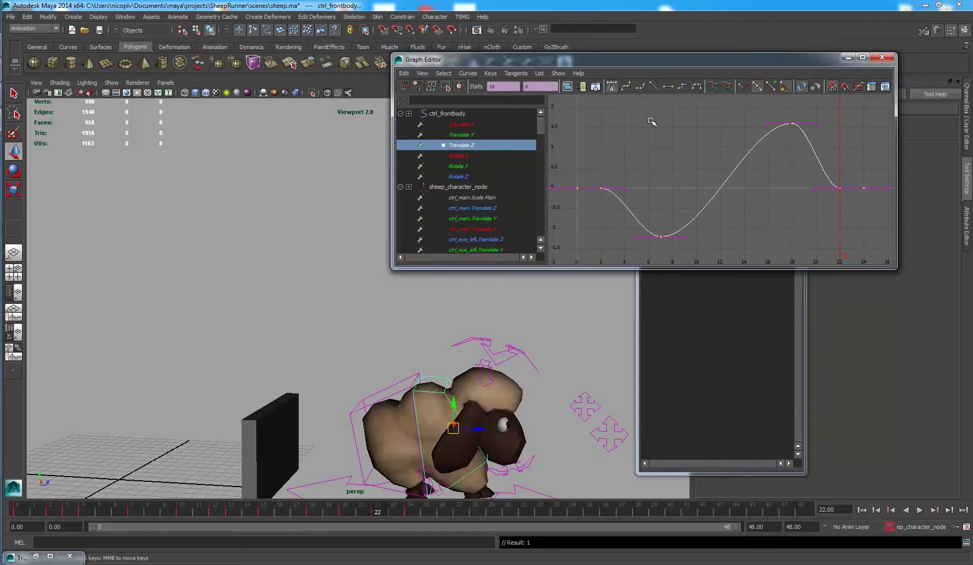
left_click(575, 163)
Step: Delete the front body's Rotate X keys at frames 4, 10, 13, 18 and 20, and apply auto tangents to the rest
left_click(455, 156)
key("f")
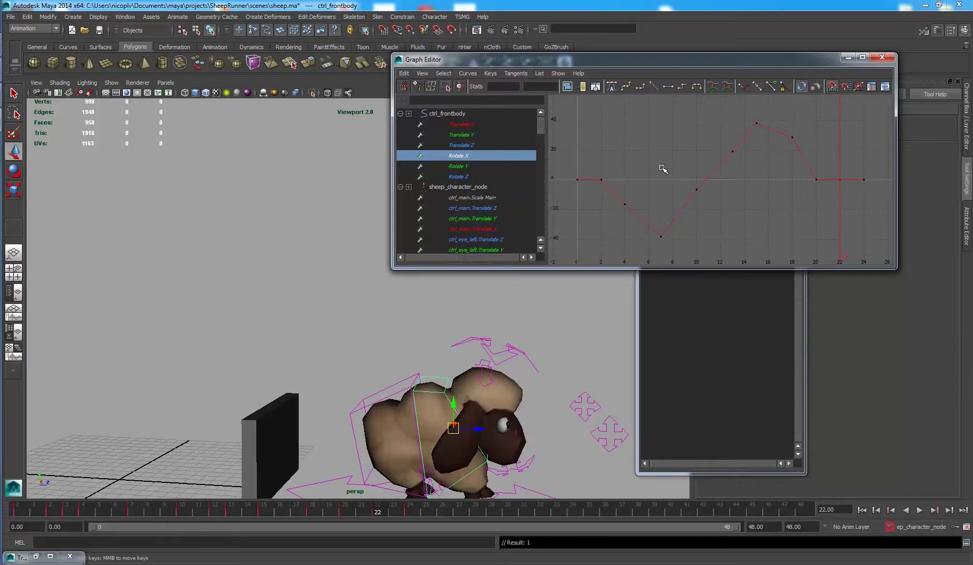
left_click_drag(793, 137, 797, 207)
left_click_drag(688, 144, 746, 208, "shift")
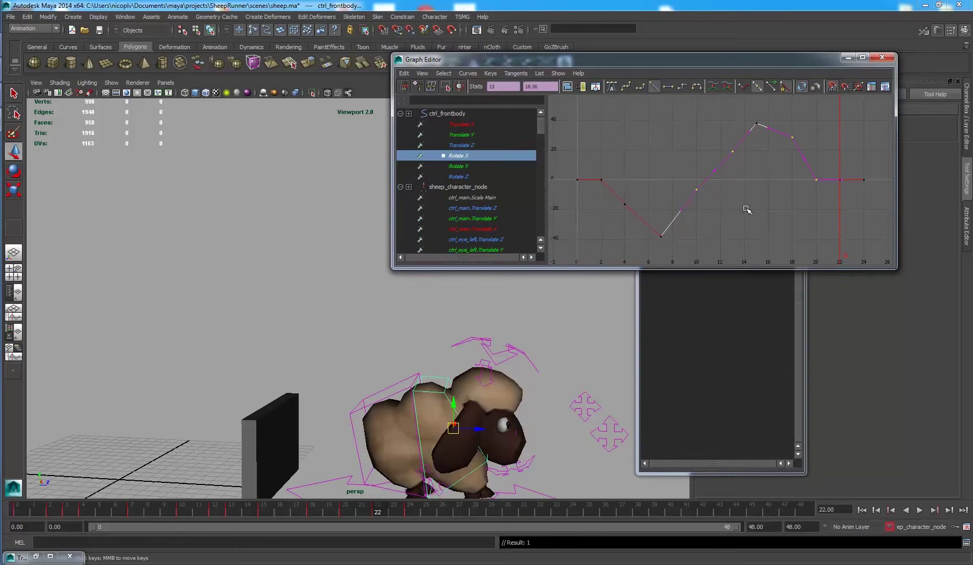
left_click(641, 226)
left_click_drag(879, 252, 549, 86)
left_click(612, 86)
left_click(658, 117)
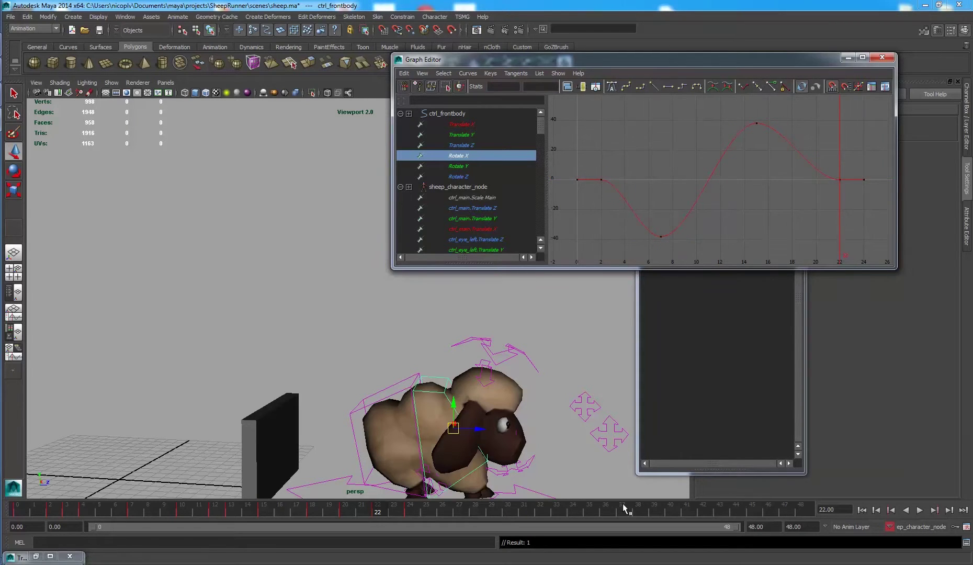
Step: Play back the jump and scrub through the landing to frame 19 to check the front body's motion
left_click(919, 509)
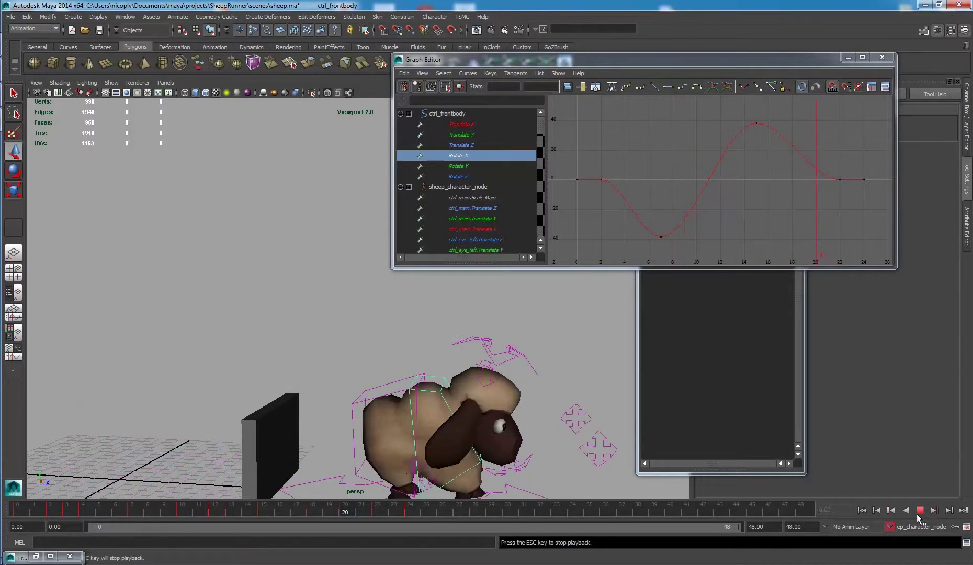
left_click(919, 510)
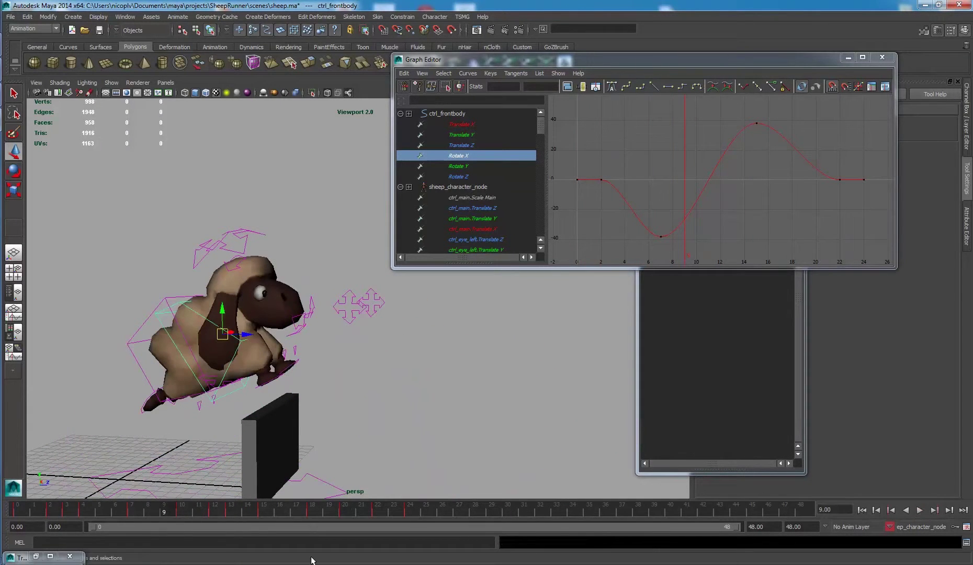
left_click(191, 510)
mouse_move(192, 510)
left_mouse_down()
mouse_move(386, 512)
mouse_move(245, 510)
mouse_move(325, 494)
left_mouse_up()
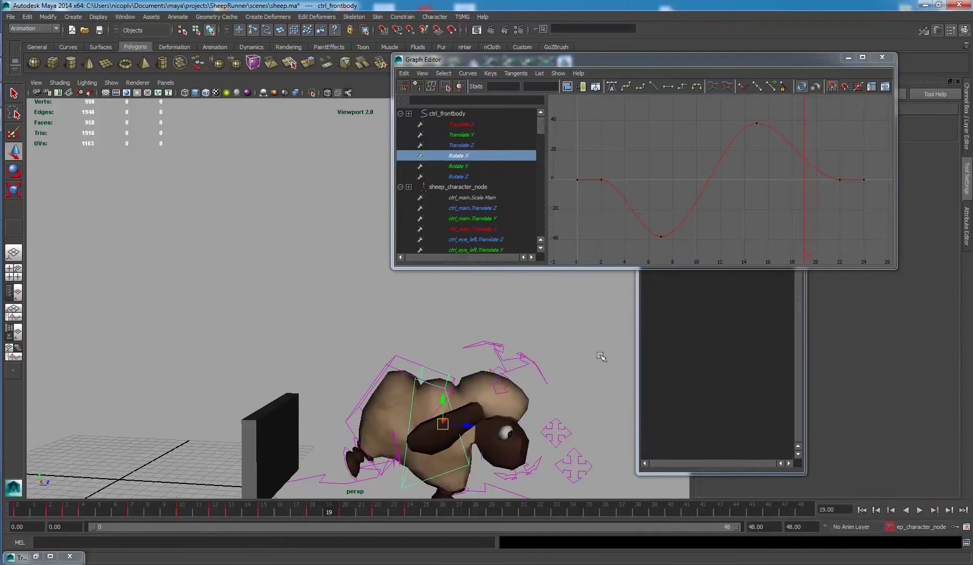
Step: Lower the front body's Translate Y key at frame 22 to about -1.4
left_click(473, 135)
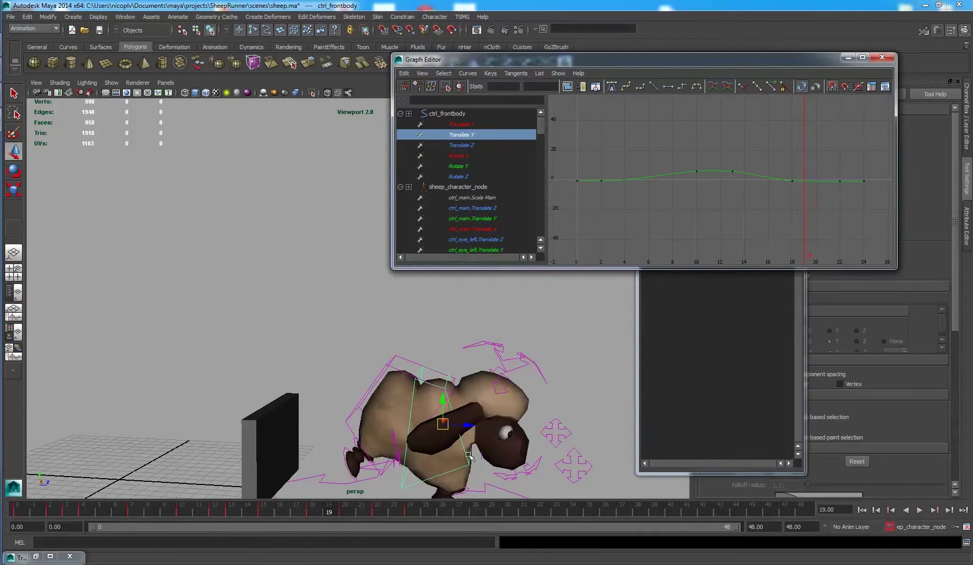
key("f")
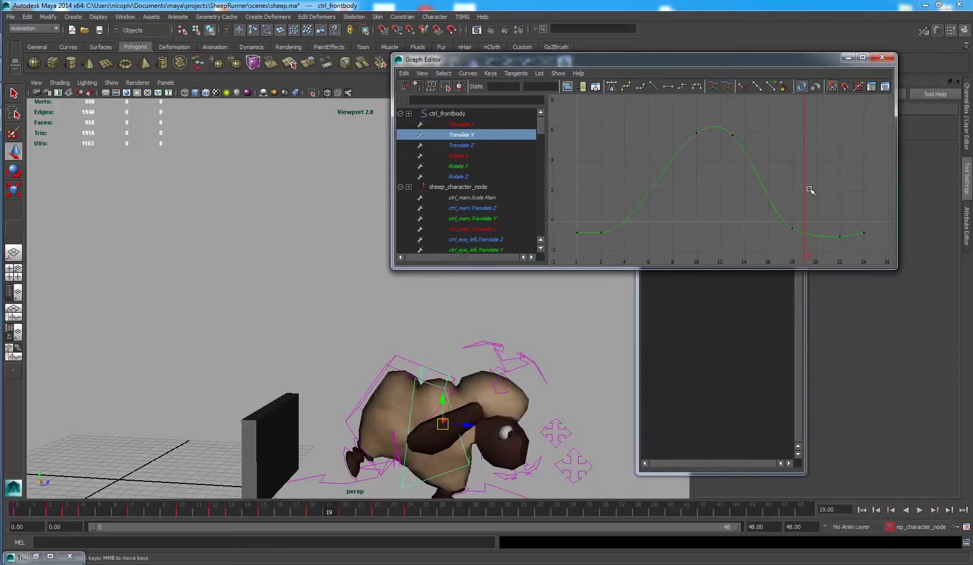
left_click_drag(750, 189, 820, 248)
middle_click_drag(826, 246, 829, 221, "alt")
left_click_drag(826, 198, 848, 230)
middle_click_drag(838, 234, 837, 239, "shift")
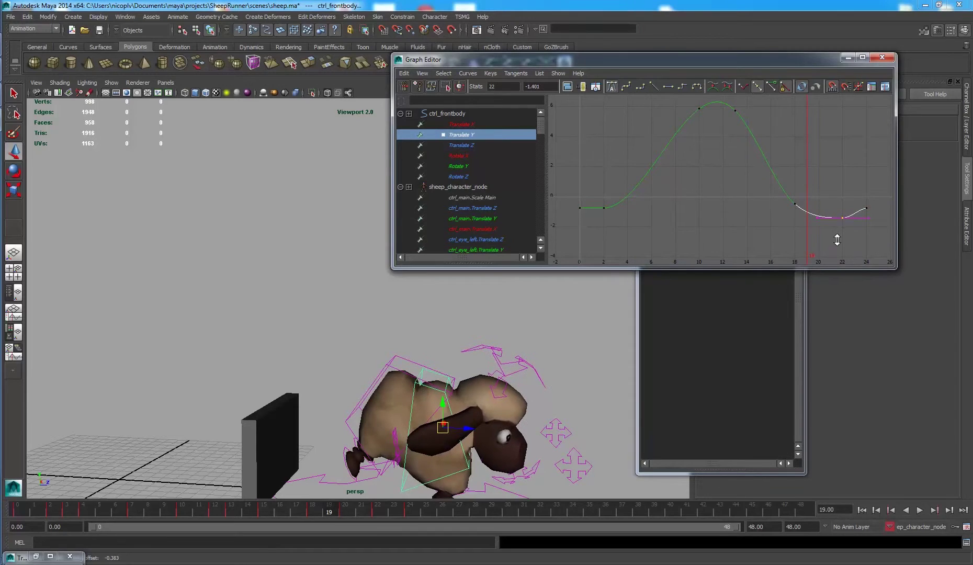
left_click(832, 250)
Step: Tilt the front body's Translate Y tangent at frame 22 up toward the frame 24 key, and play back the jump
left_click_drag(828, 208, 880, 226)
middle_click_drag(881, 227, 887, 220)
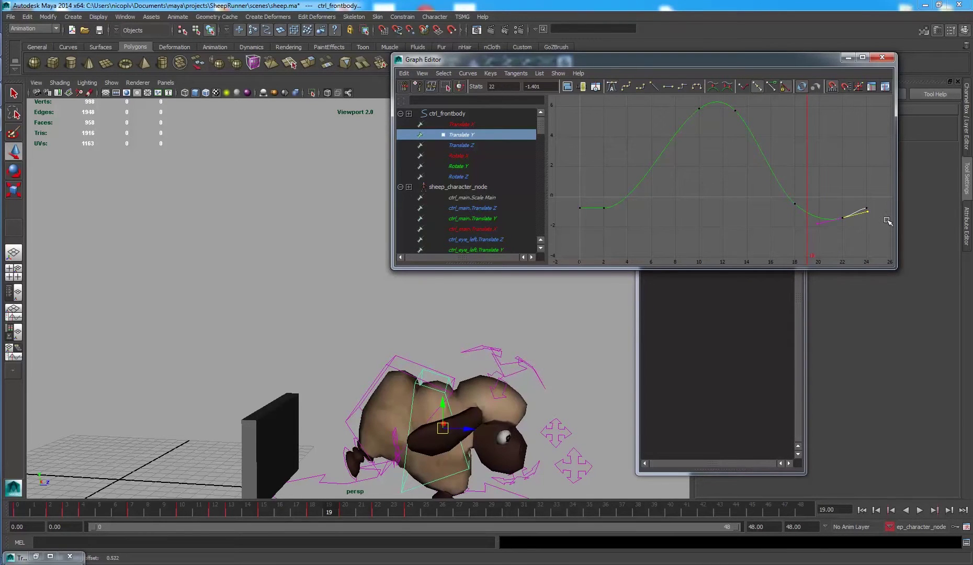
left_click(882, 226)
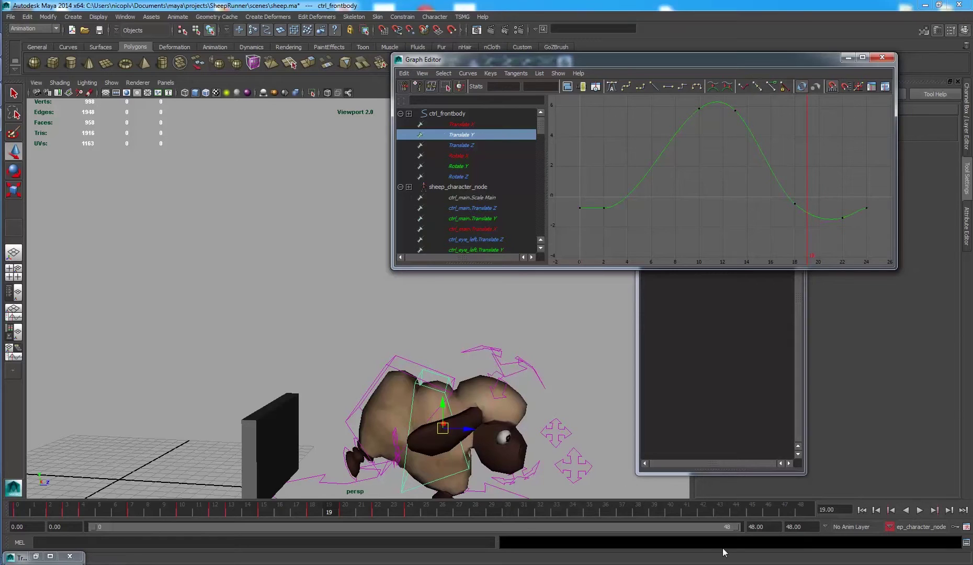
left_click_drag(868, 189, 850, 206)
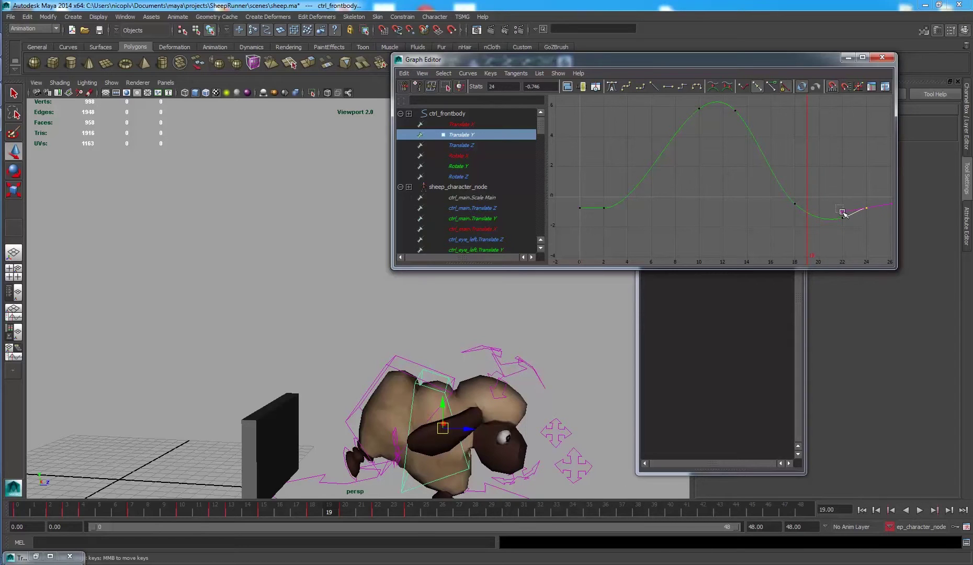
left_click(851, 230)
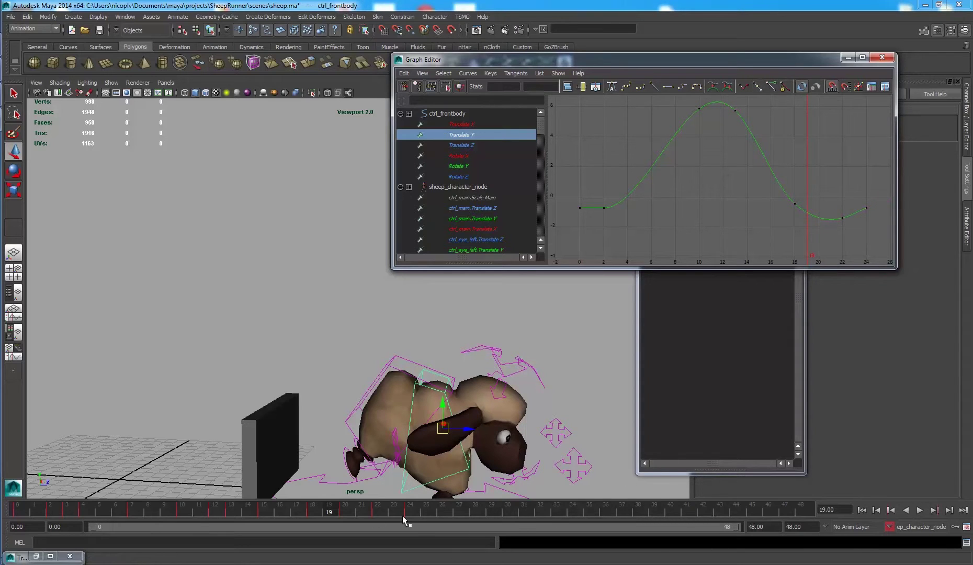
key("alt+v")
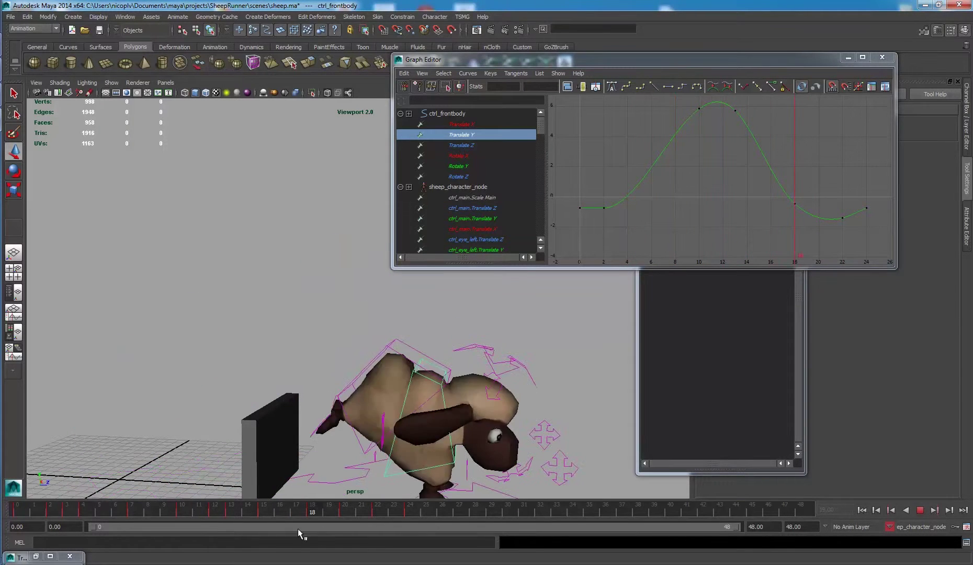
left_click_drag(298, 529, 17, 522)
Step: Delete the head control's in-between keys from frame 2 to 22 on the flat Rotate Y and Rotate Z curves
left_click(288, 317)
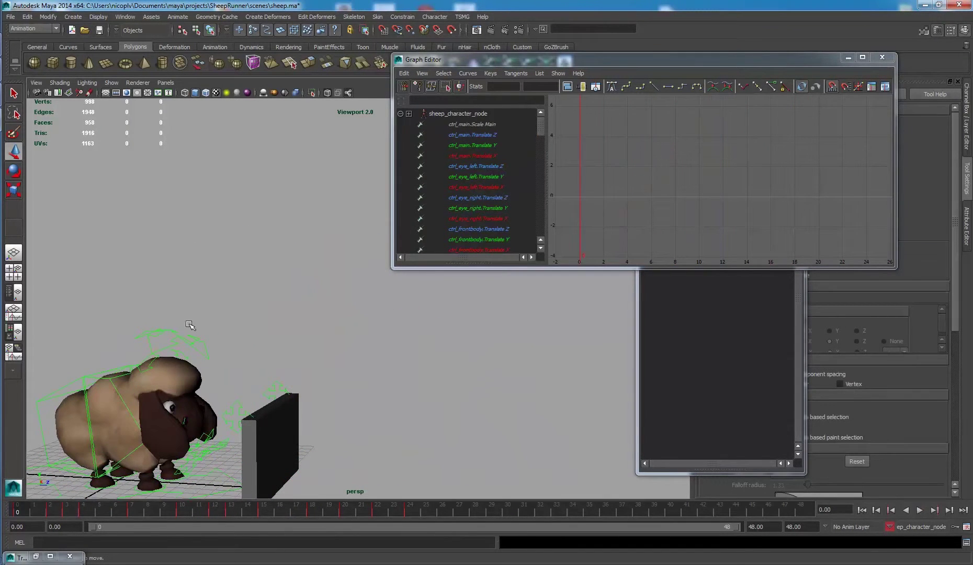
left_click(196, 342)
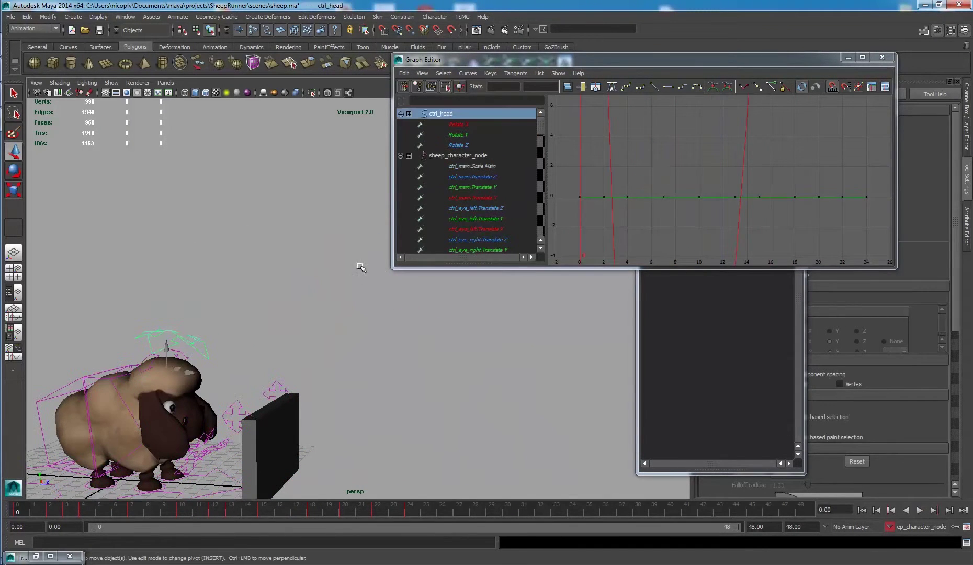
left_click(480, 131)
left_click(482, 116)
left_click(481, 132)
left_click(478, 144)
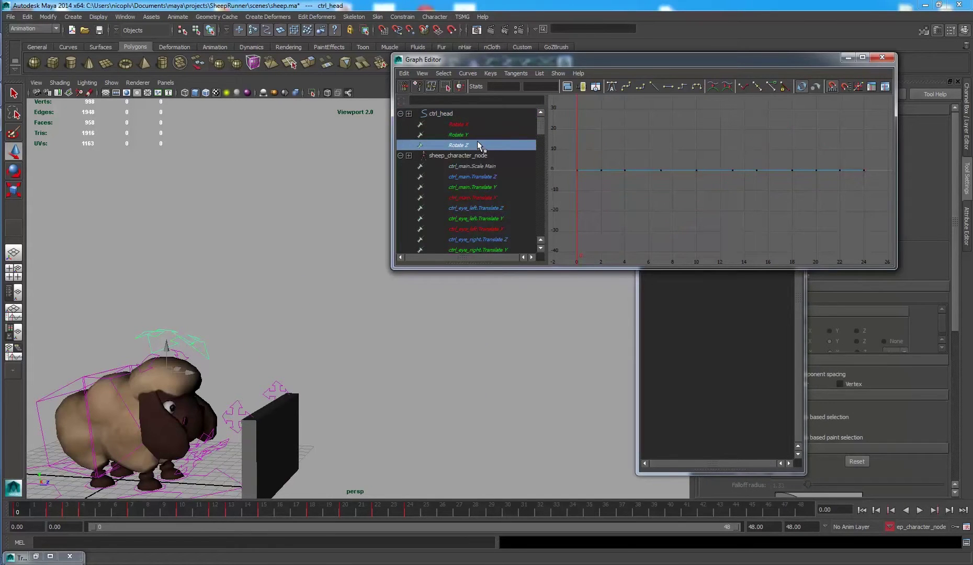
left_click(481, 134, "shift")
left_click_drag(593, 151, 850, 199)
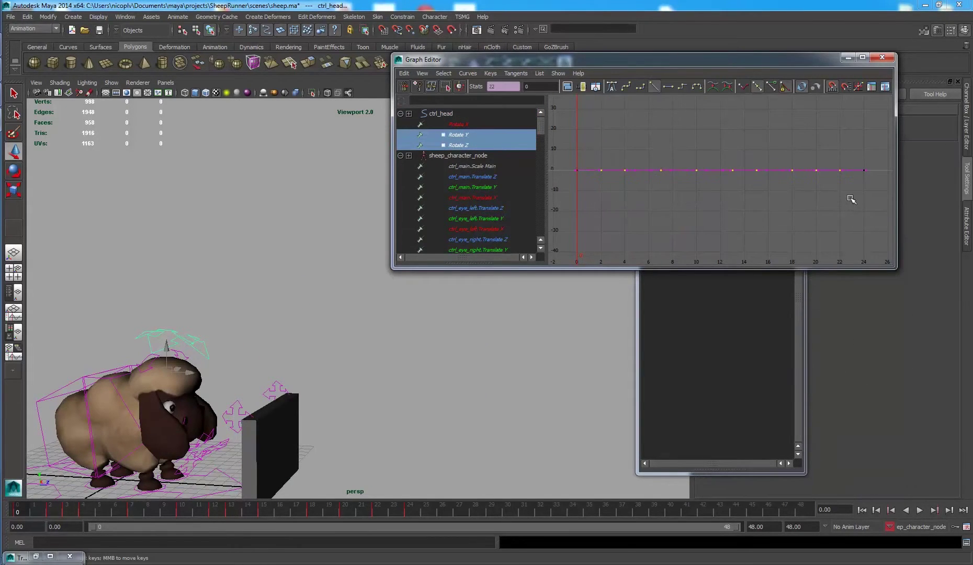
left_click(851, 199)
Step: Delete the head control's in-between Rotate X keys, keeping only those at frames 0, 2, 7, 18 and 24
left_click(480, 124)
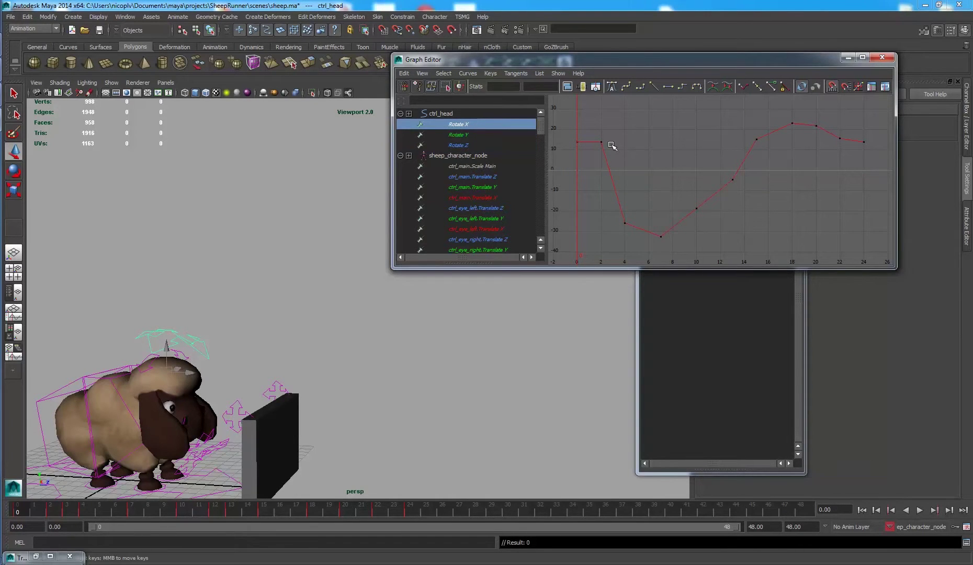
left_click_drag(566, 137, 646, 152)
left_click_drag(841, 143, 842, 145)
key("ctrl+z")
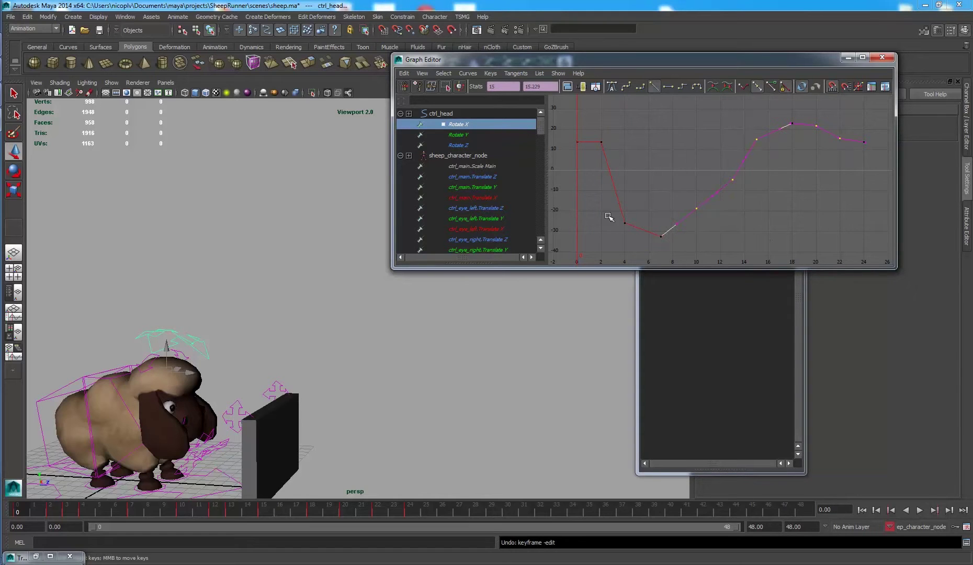
key("Delete")
Step: Apply auto tangents to the head control's Rotate X keys and play back the jump
left_click_drag(879, 256, 868, 248)
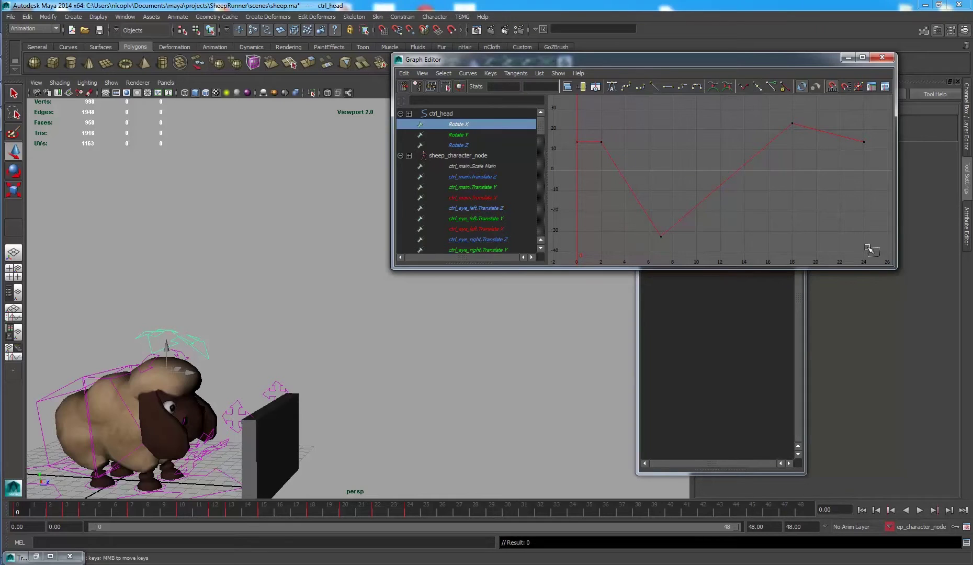
left_click_drag(497, 65, 528, 78)
left_click(612, 86)
left_click(662, 119)
left_click_drag(30, 509, 155, 512)
key("Escape")
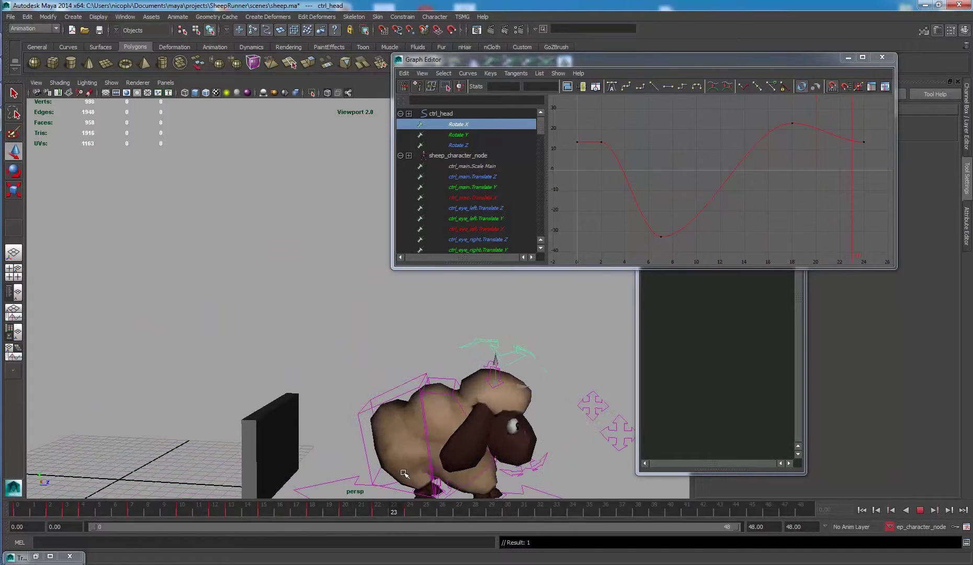
Step: Delete the head end control's in-between keys from frame 2 to 22 on the Rotate Y and Rotate Z curves
left_click(543, 461)
key("f")
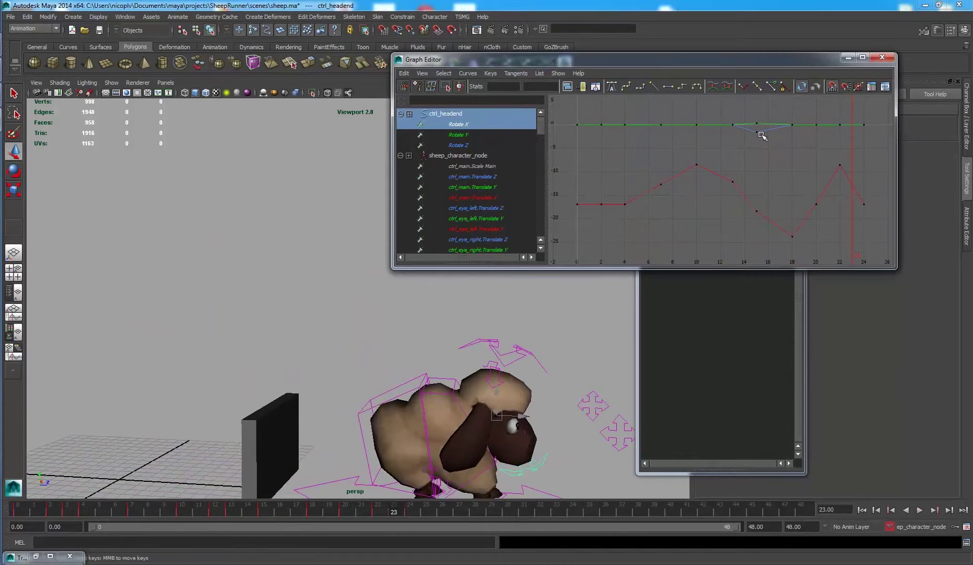
left_click_drag(767, 145, 847, 137)
key("Delete")
Step: At the landing, lower the head end control's Rotate X keys to about -25 at frame 20 and about -18.4 at frame 22
left_click_drag(365, 512, 329, 513)
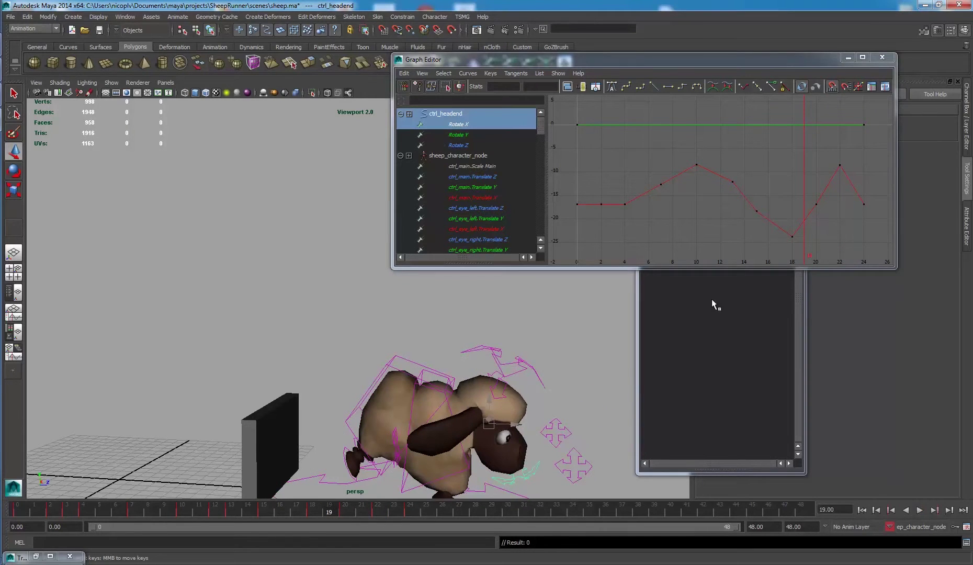
left_click(816, 204)
middle_click_drag(834, 226, 835, 269)
left_click_drag(829, 141, 857, 180)
middle_click_drag(856, 180, 849, 276)
left_click_drag(862, 247, 820, 210)
middle_click_drag(847, 218, 849, 230)
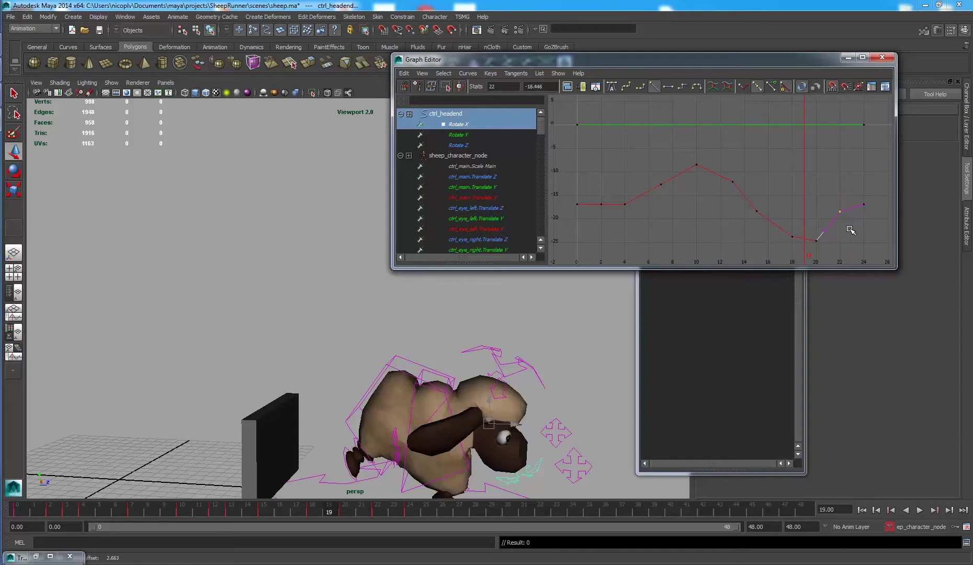
Step: Delete the head end control's Rotate X keys at frames 4, 7, 13, 15, 18 and 22
left_click(820, 195)
left_click_drag(853, 255, 834, 200)
left_click_drag(799, 253, 721, 175, "shift")
left_click_drag(673, 228, 635, 171, "shift")
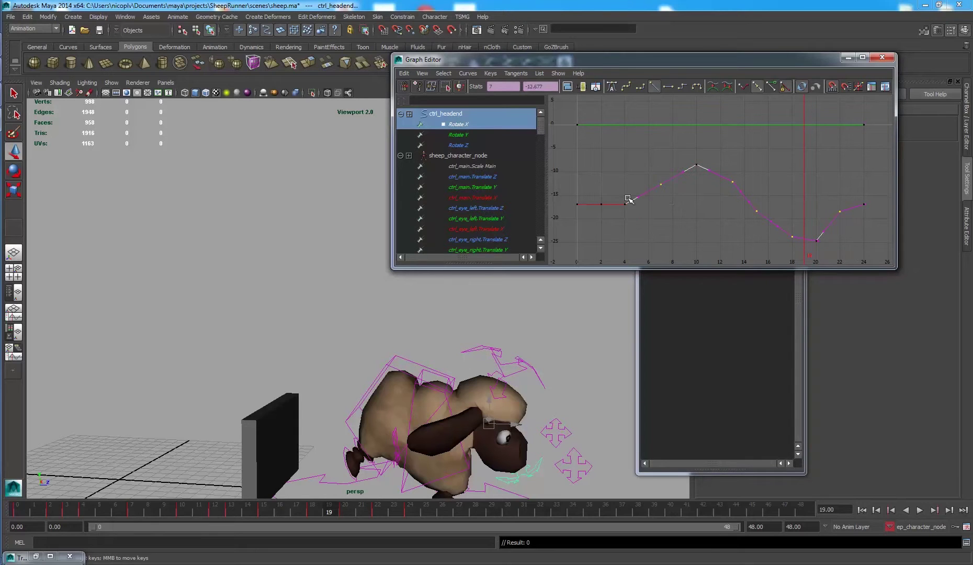
key("Delete")
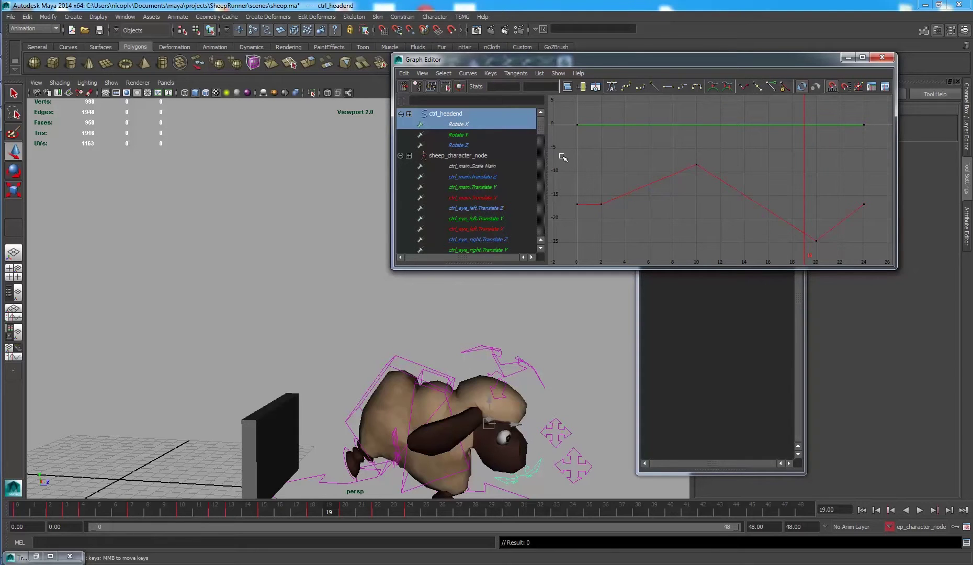
Step: Apply auto tangents to the head end control's Rotate X keys and play back the jump
left_click_drag(872, 257, 873, 257)
left_click(610, 87)
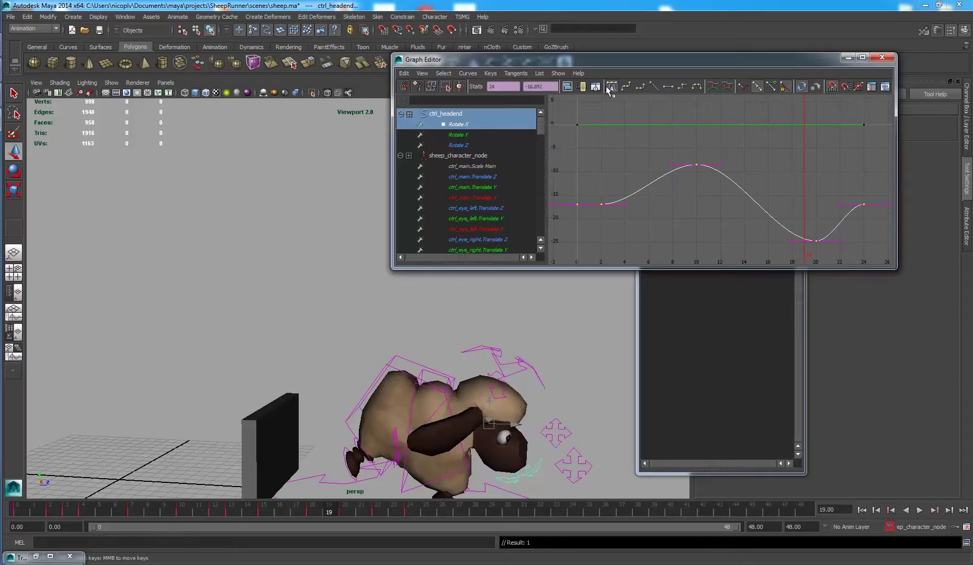
left_click(765, 183)
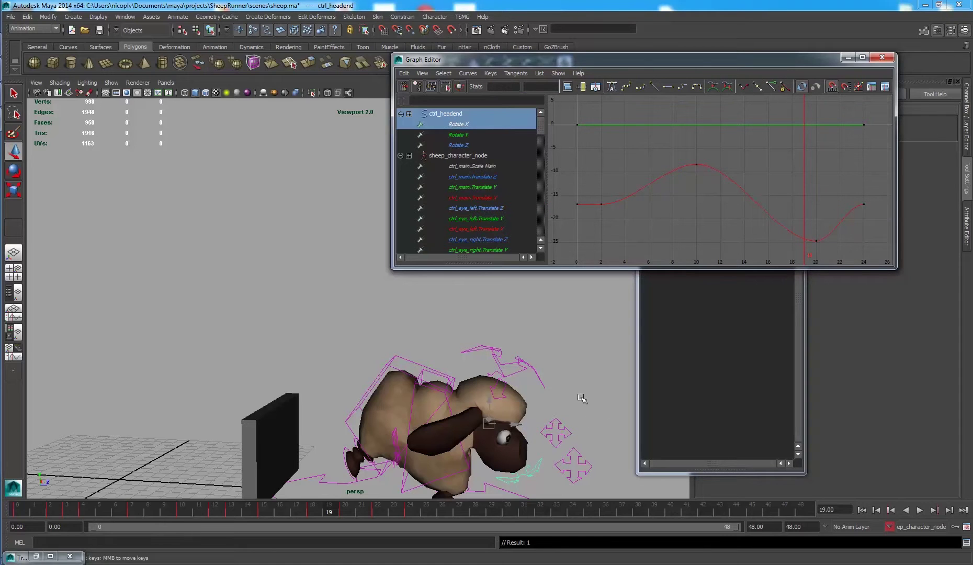
key("alt+v")
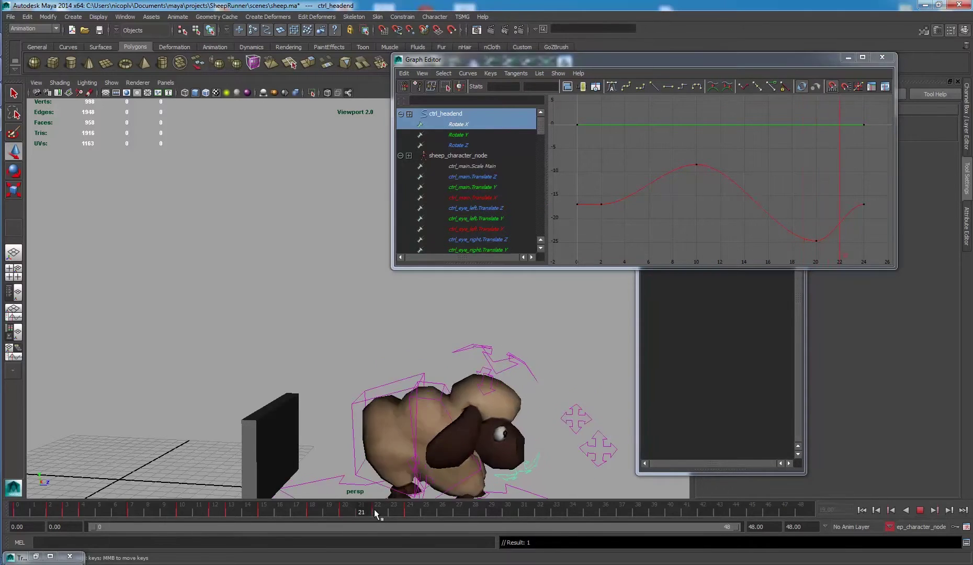
Step: Delete both eye controls' in-between keys on the Translate X and Translate Z curves, plus their Translate Y keys at frame 4
left_click(97, 505)
left_click_drag(275, 285, 340, 337)
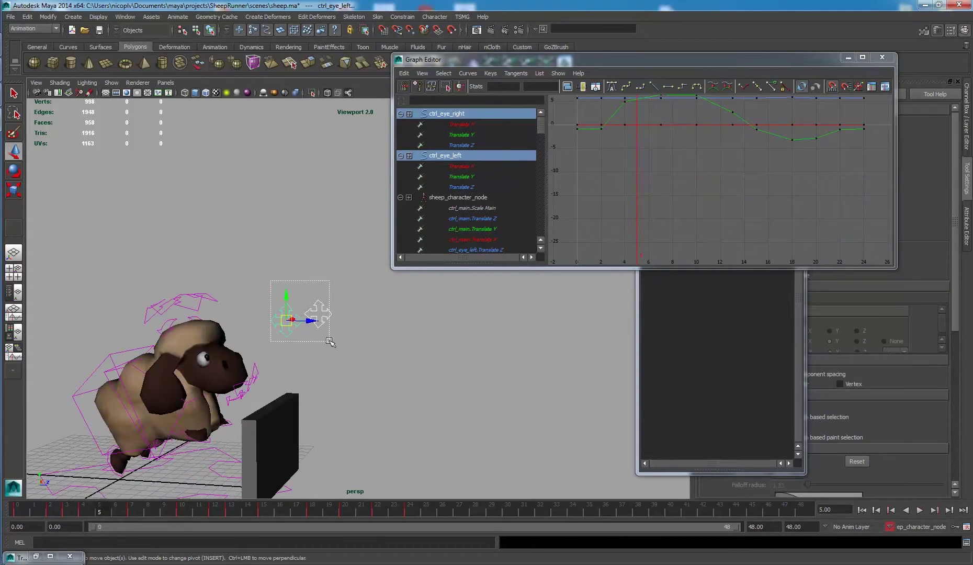
key("f")
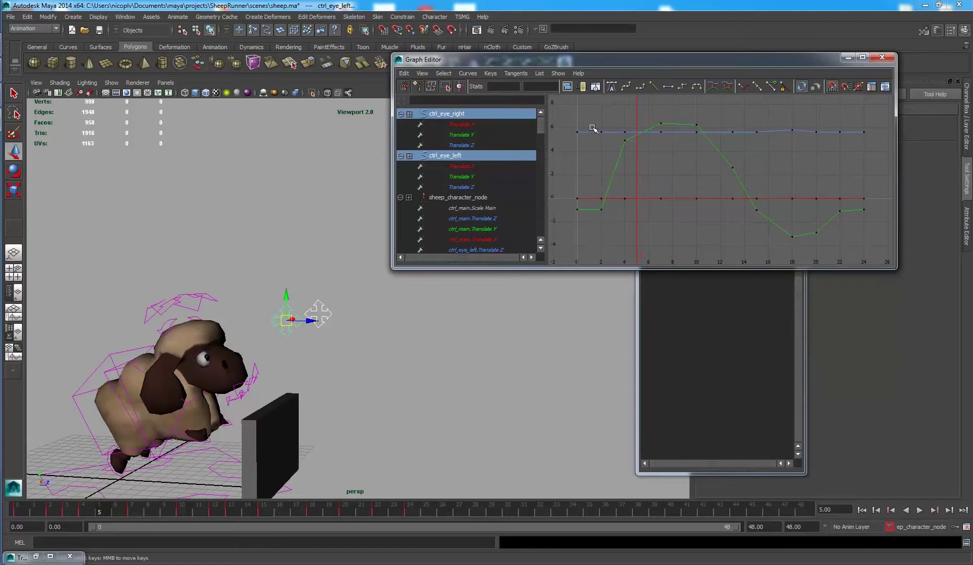
left_click_drag(592, 127, 689, 142)
left_click_drag(848, 141, 847, 142)
key("Delete")
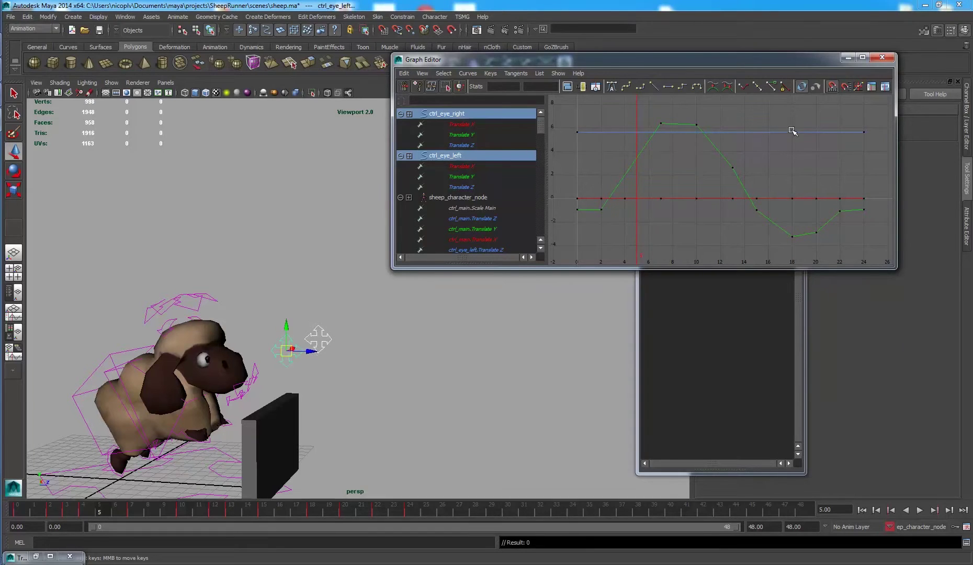
left_click_drag(583, 189, 845, 208)
key("Delete")
Step: Delete both eye controls' Translate Y keys at frames 13, 15, 20 and 22
left_click(836, 211)
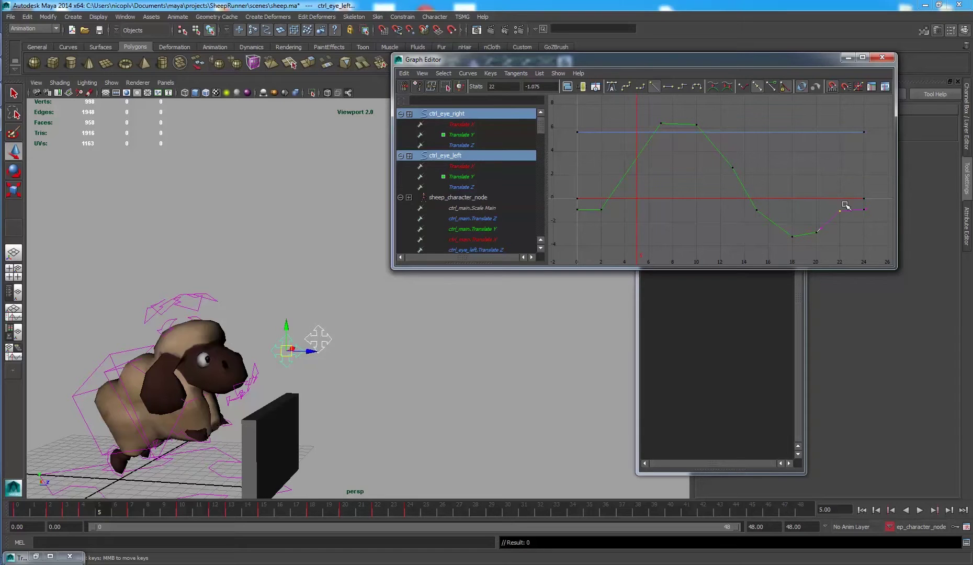
middle_click_drag(845, 206, 838, 210)
key("ctrl+z")
left_click_drag(704, 155, 705, 156)
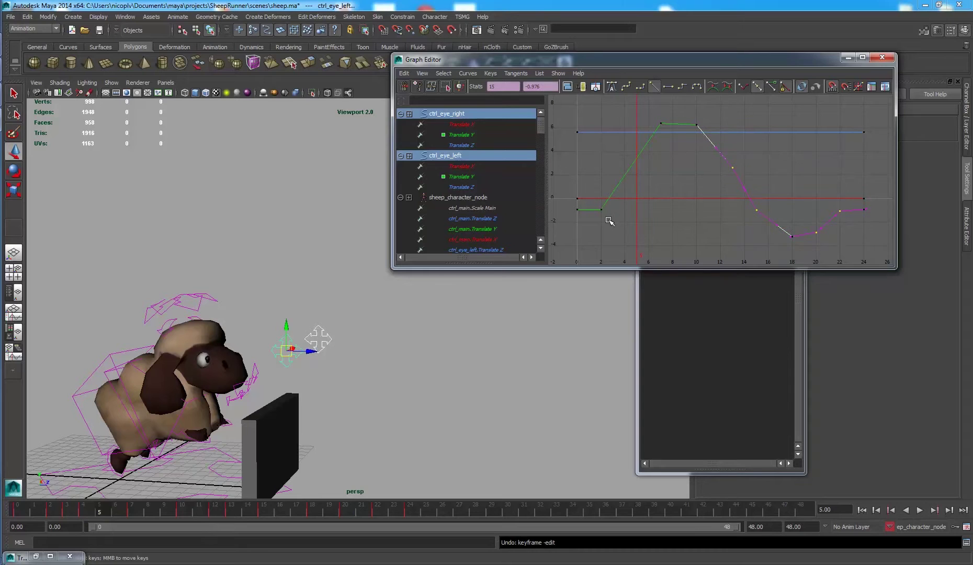
key("Delete")
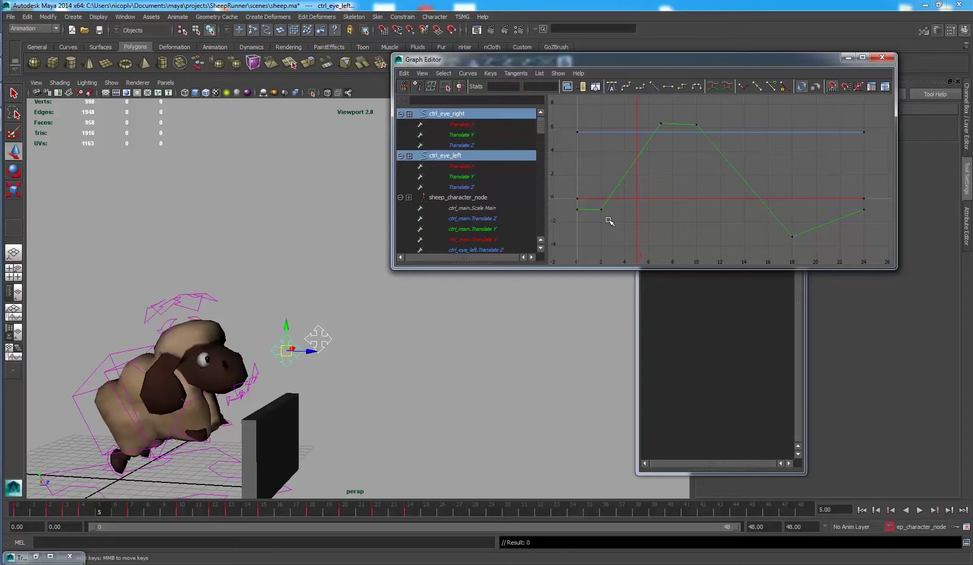
Step: Smooth the right eye control's Translate Y curve, rounding its peak between frames 7 and 10, and check the jump in playback
left_click(471, 135)
left_click_drag(825, 253, 879, 251)
left_click(612, 87)
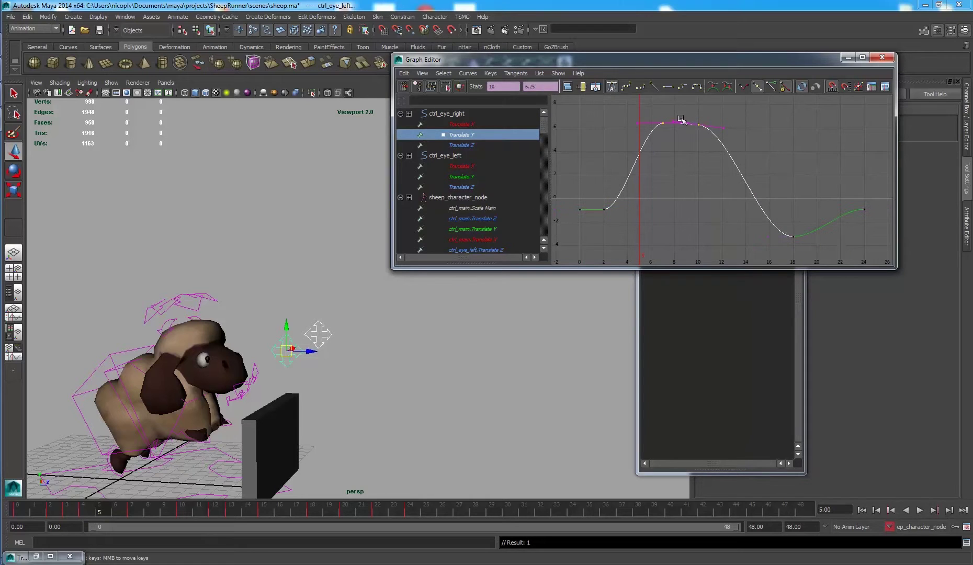
left_click(758, 121)
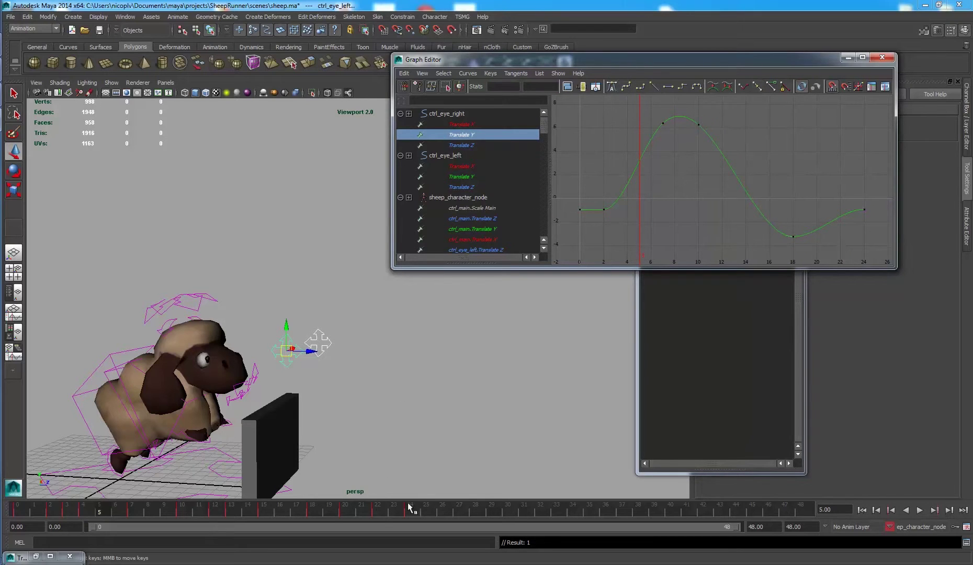
key("alt+v")
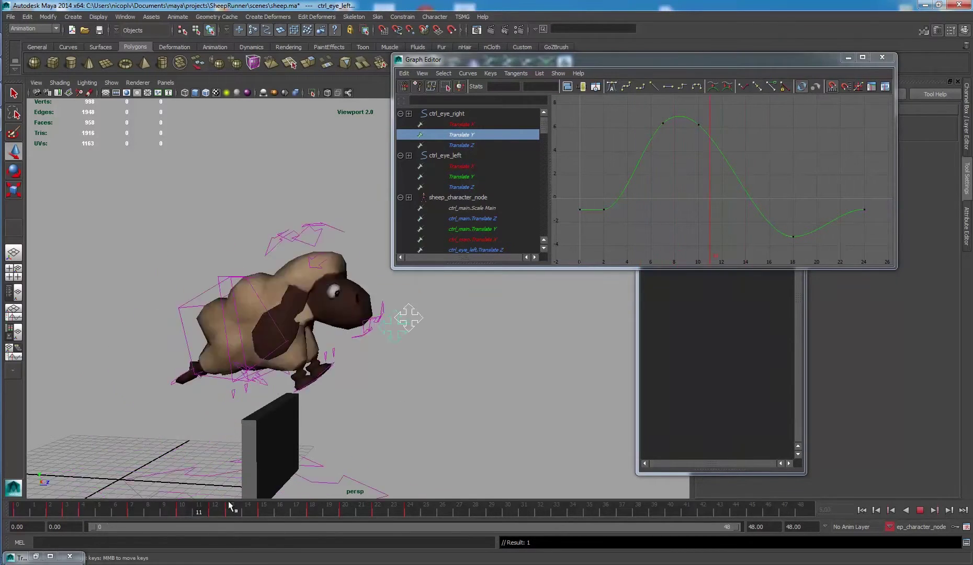
left_click_drag(345, 503, 163, 515)
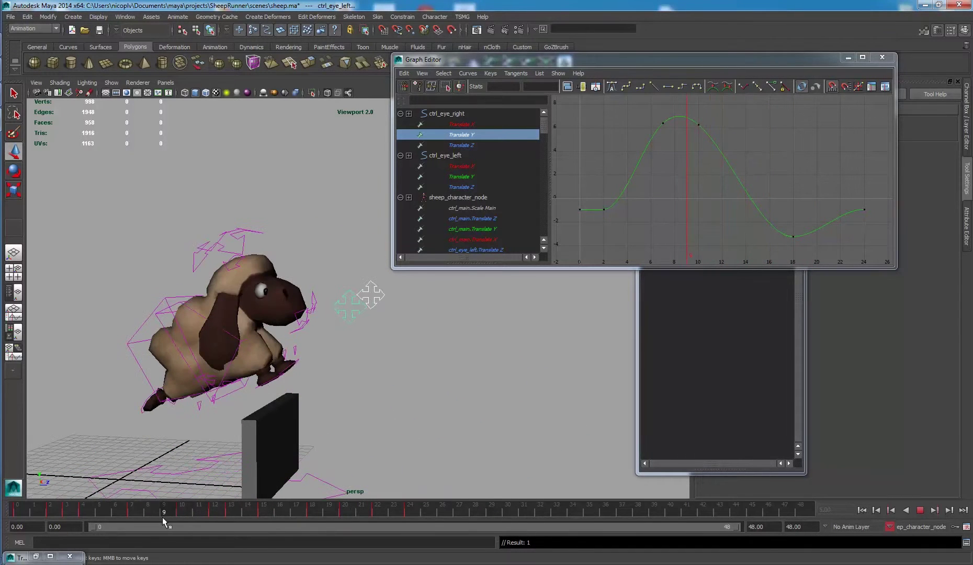
Step: Delete the Translate X keys from frame 7 to 15 and at frames 20 and 22 on both ear end controls
left_click(214, 383)
left_click_drag(308, 347, 408, 361, "alt")
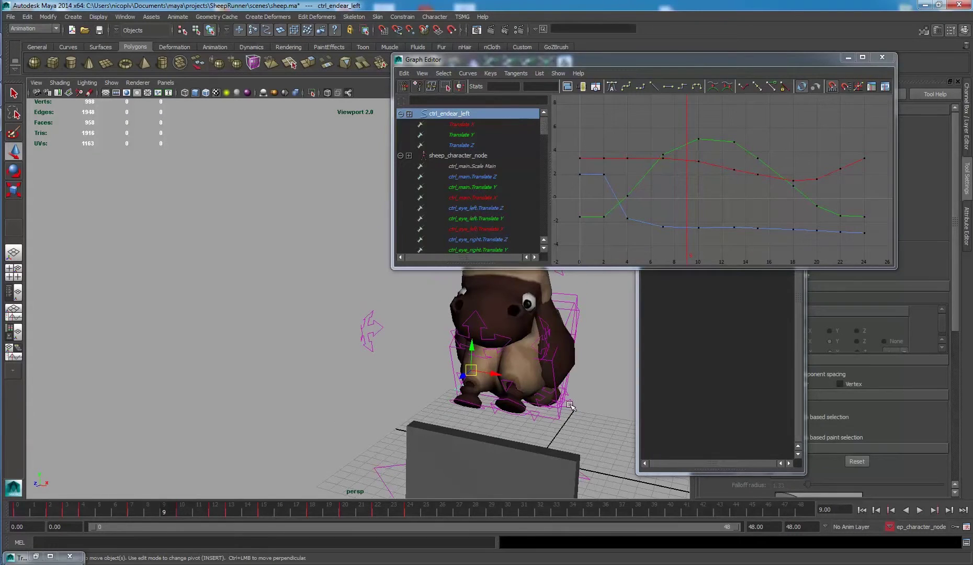
left_click(571, 407, "shift")
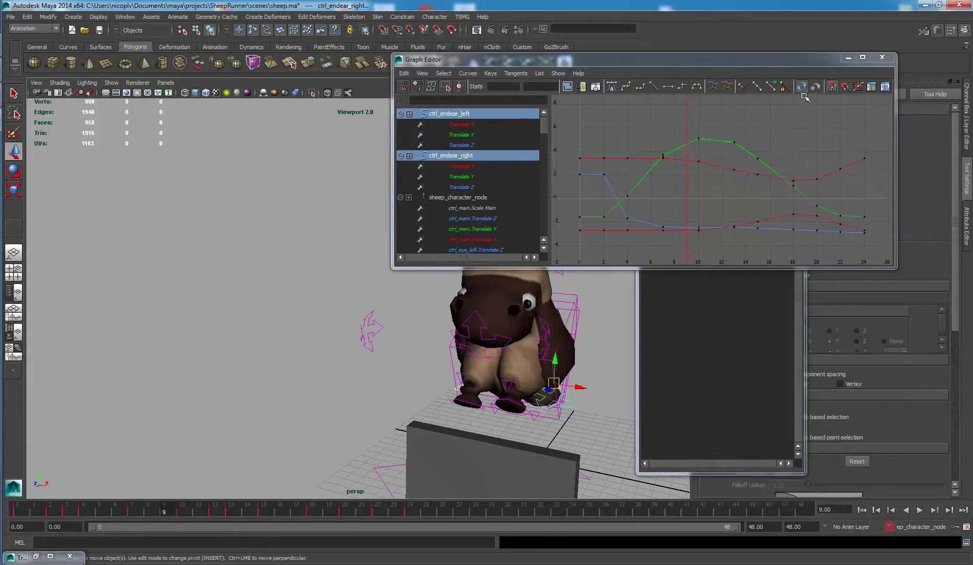
left_click(481, 122)
left_click(471, 164, "ctrl")
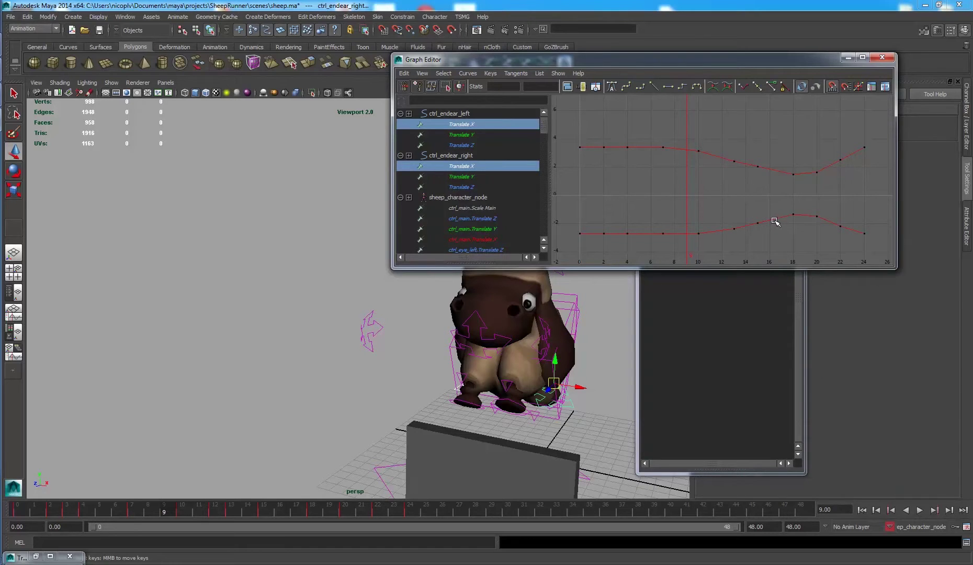
left_click_drag(739, 213, 772, 255)
left_click_drag(857, 239, 856, 239, "shift")
key("Delete")
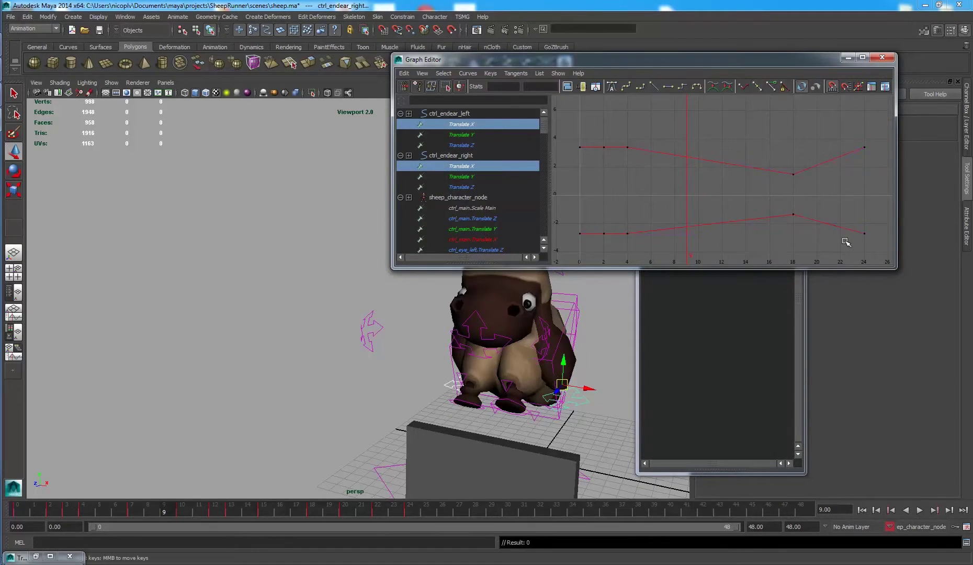
Step: Delete both ear end controls' Translate X keys at frame 2 and apply auto tangents to the remaining keys
left_click_drag(605, 101, 609, 247)
key("Delete")
left_click_drag(896, 255, 896, 255)
left_click(611, 87)
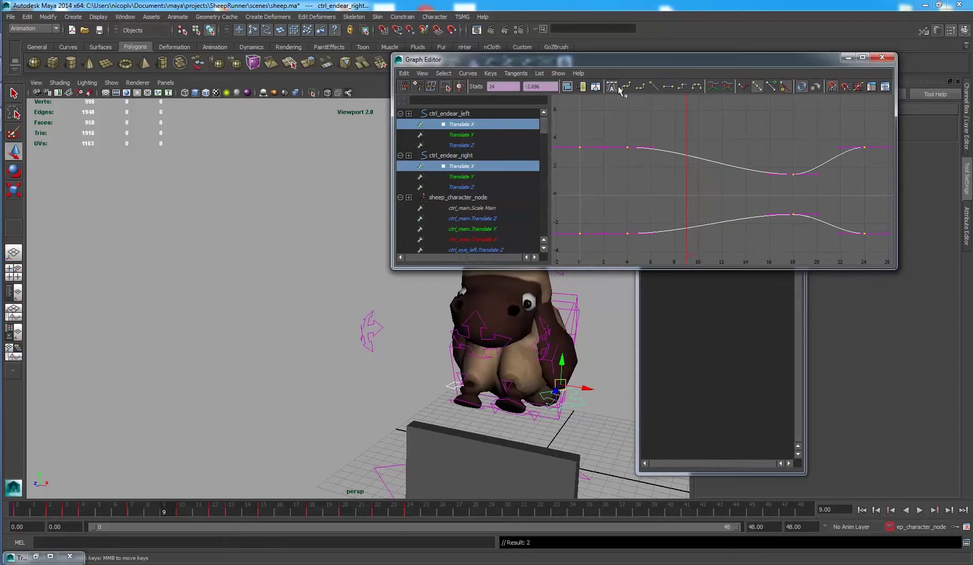
Step: Delete both ear end controls' Translate Y keys at frames 4, 7, 15, 18 and 20
left_click(492, 136)
left_click(484, 174, "ctrl")
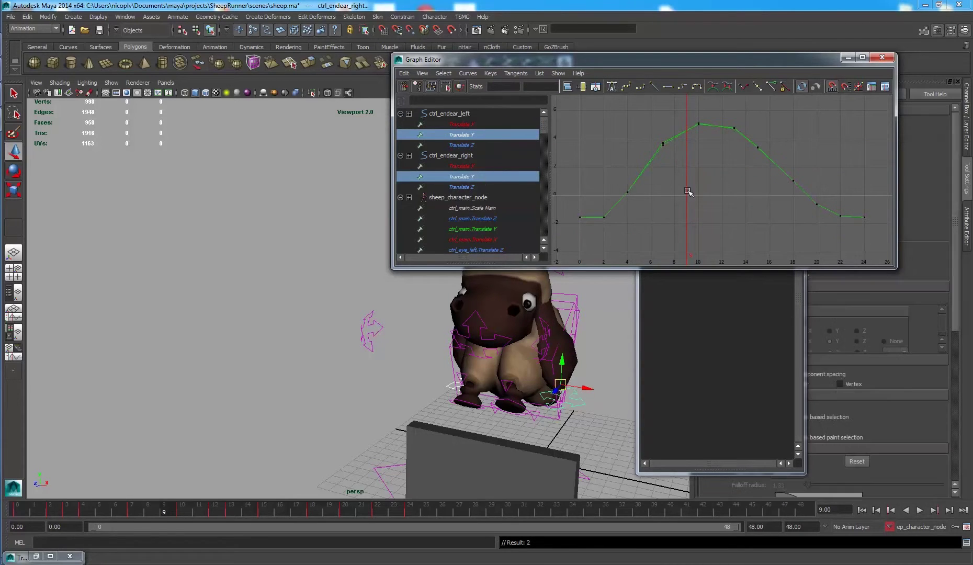
left_click_drag(609, 131, 679, 219)
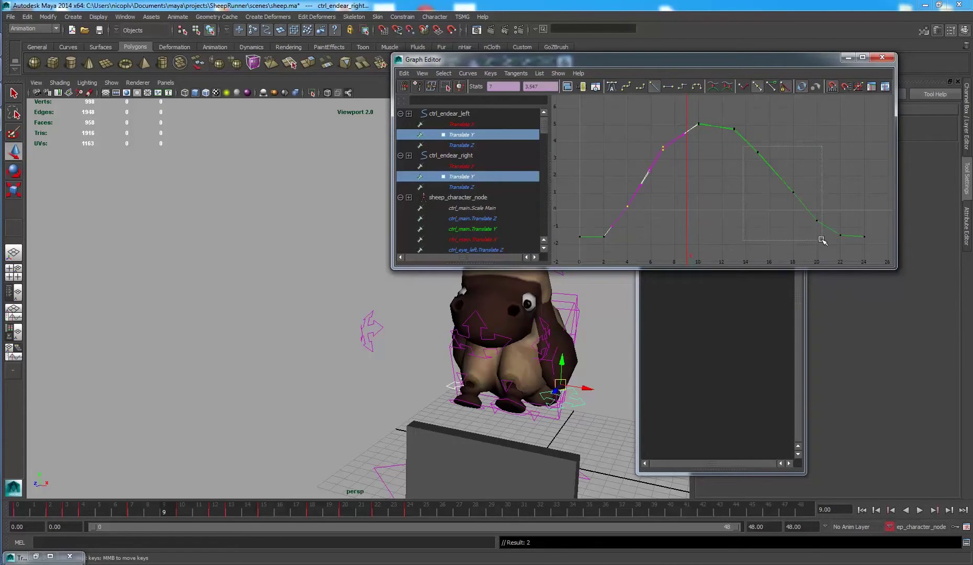
left_click_drag(822, 240, 824, 239)
key("Delete")
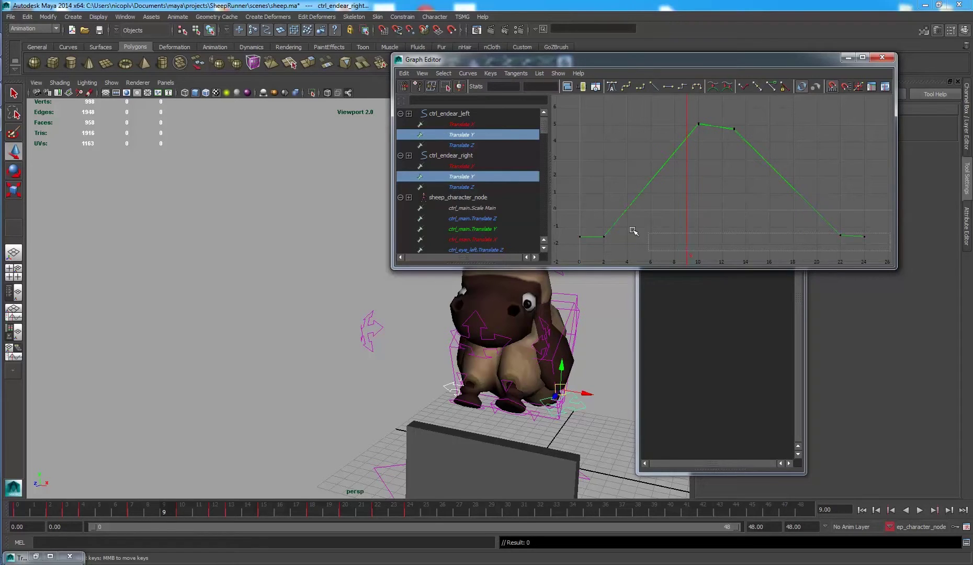
Step: Set both ear end controls' Translate Y keys at frames 0, 2, 22 and 24 to -1.5
left_click_drag(633, 231, 571, 220)
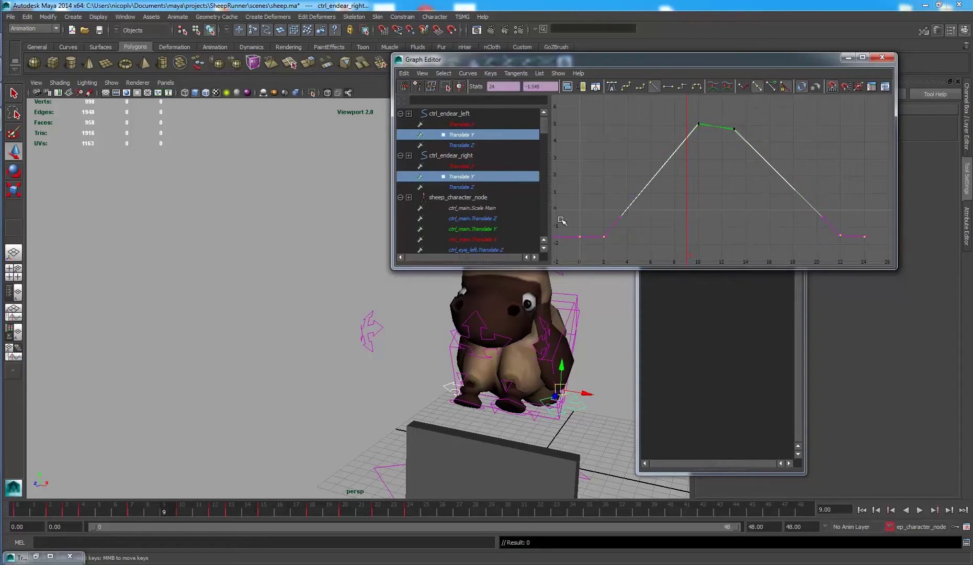
left_click(534, 89)
key("Delete")
key("Delete")
key("Return")
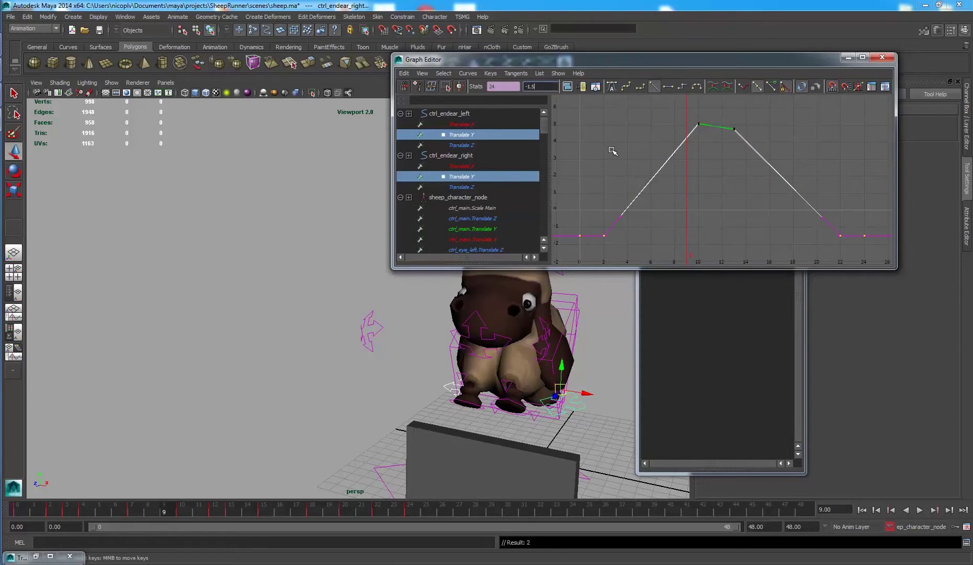
Step: Smooth both ear end controls' Translate Y curves, easing the low keys and rounding the peak between frames 10 and 13
left_click(611, 86)
left_click(651, 120)
left_click_drag(774, 162, 674, 116)
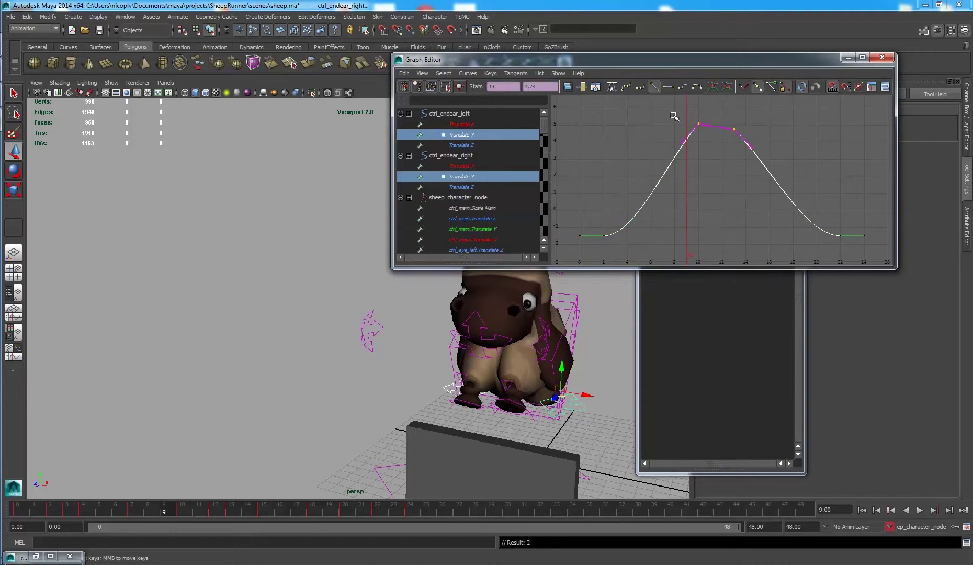
left_click(611, 86)
left_click(730, 161)
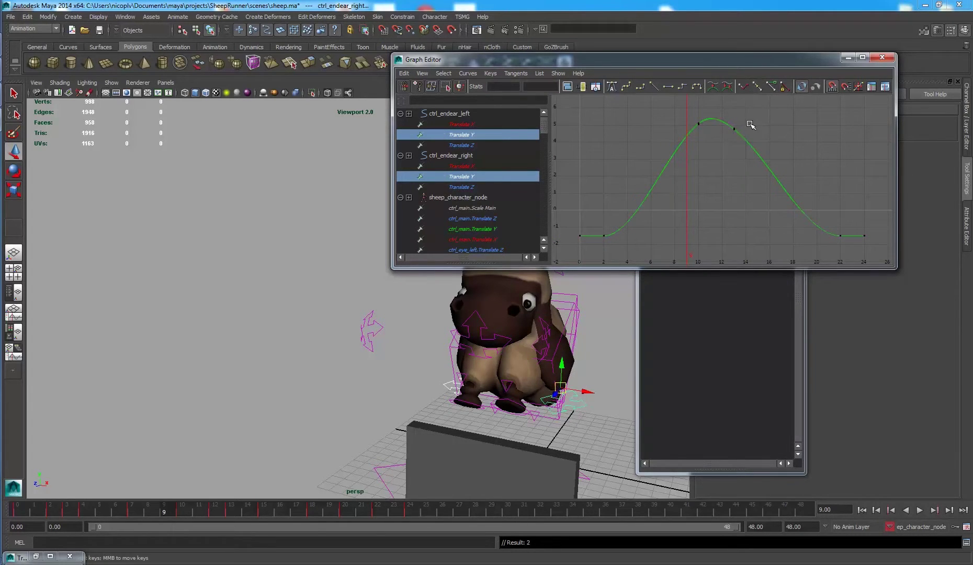
Step: Delete both ear end controls' Translate Z keys from frame 10 through frame 22
left_click(476, 146)
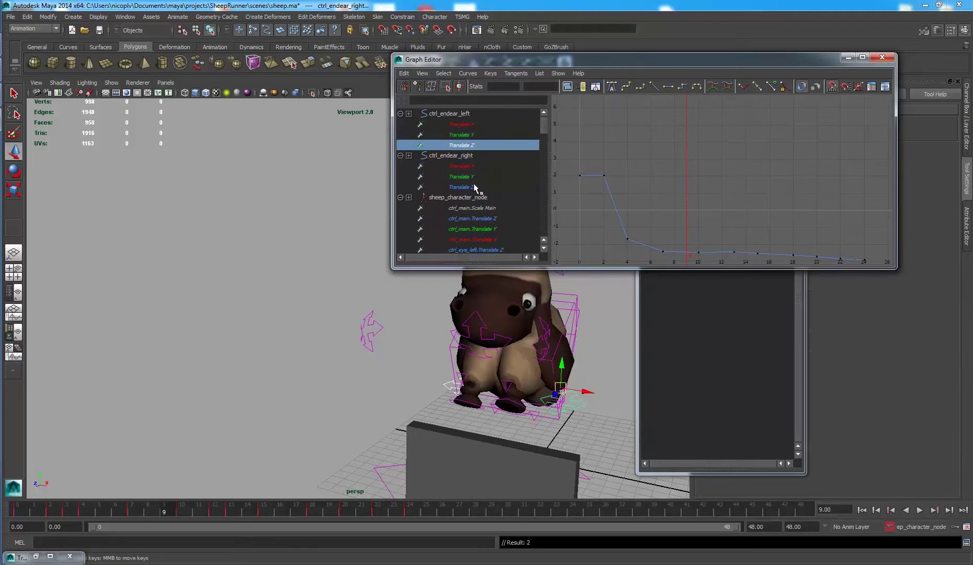
left_click(474, 186, "ctrl")
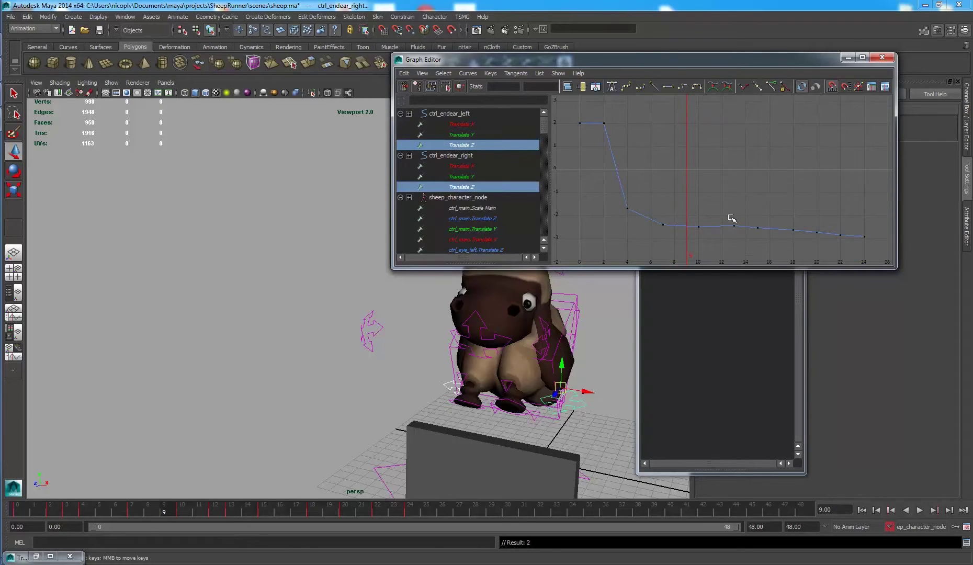
left_click_drag(715, 210, 692, 208)
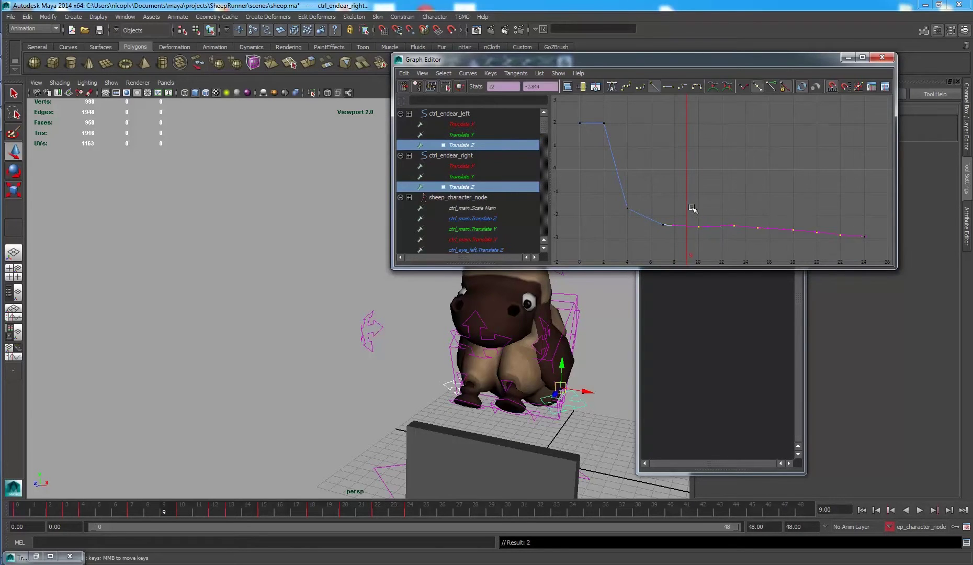
key("Delete")
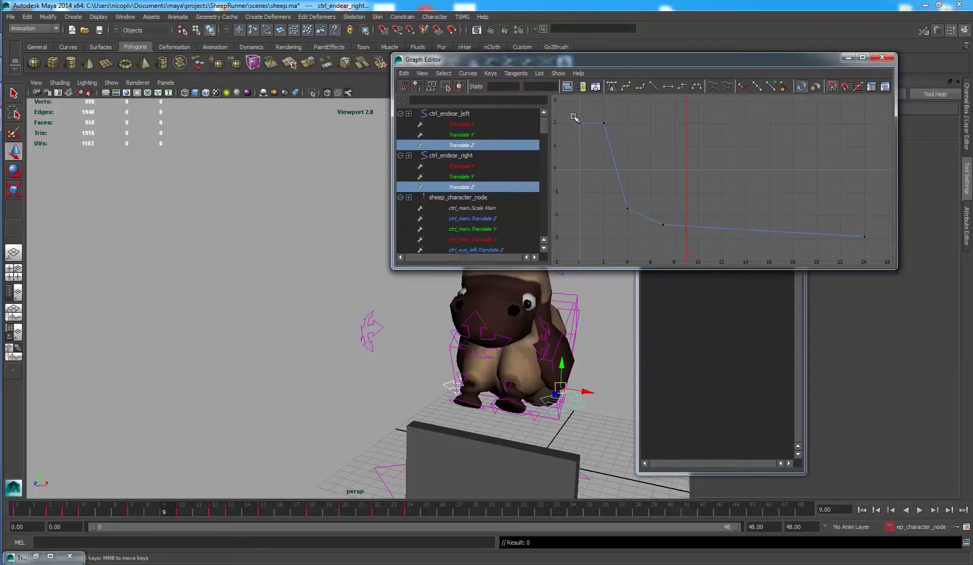
Step: Apply auto tangents to both ear end controls' remaining Translate Z keys and delete the keys at frame 7
left_click(611, 87)
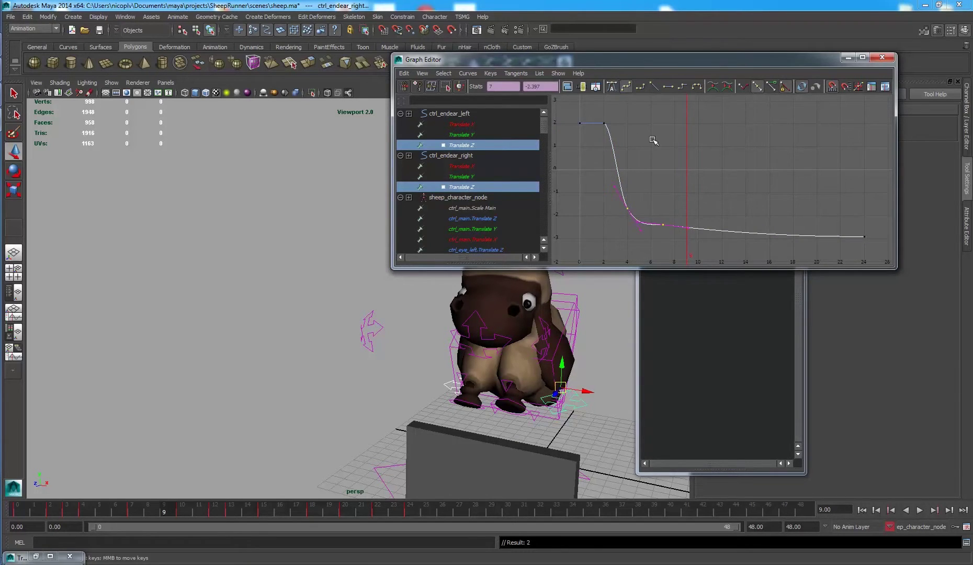
left_click_drag(653, 203, 663, 237)
key("Delete")
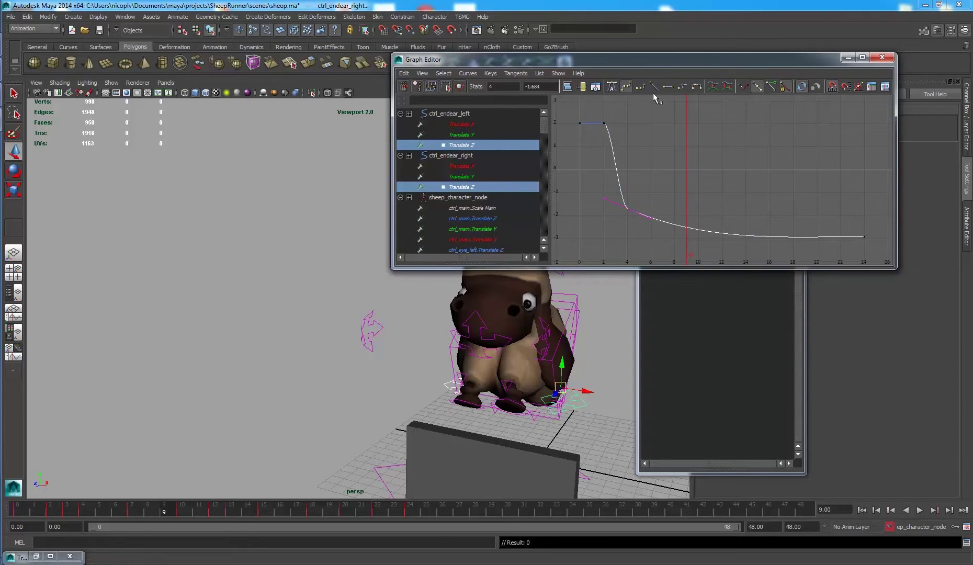
left_click(611, 86)
Step: Try moving the Translate Z keys from frame 4 to frame 6 at about -3.1, and undo the move
middle_click_drag(645, 209, 667, 239)
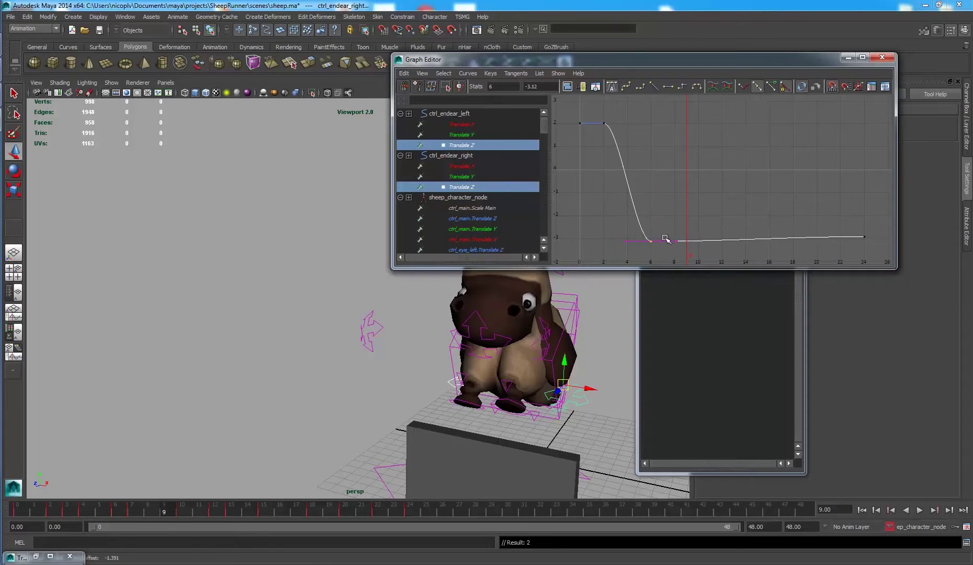
key("ctrl+z")
left_click_drag(605, 189, 594, 201)
middle_click_drag(594, 201, 594, 205)
left_click_drag(887, 255, 887, 257)
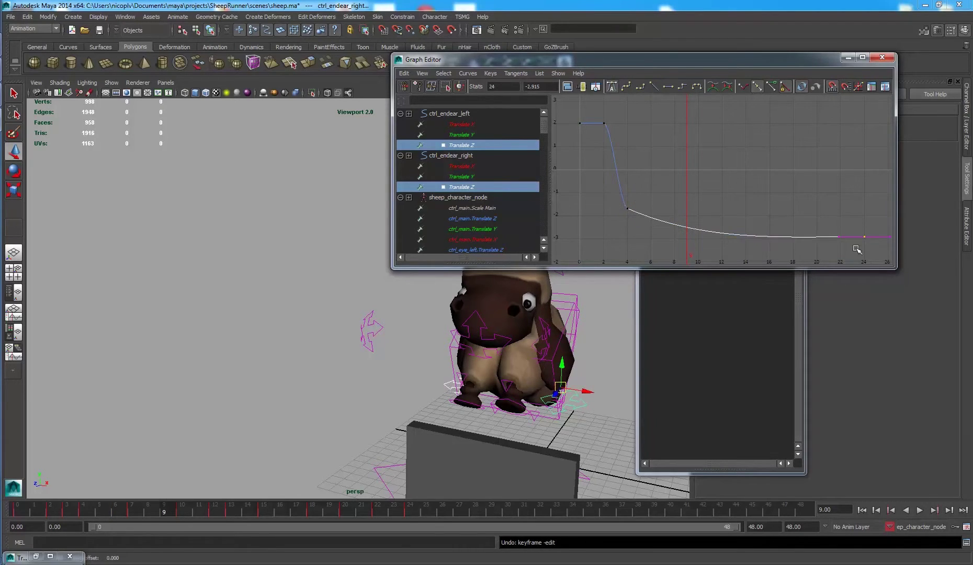
Step: Try reshaping the frame 4 Translate Z tangents while checking the pose at frame 14, and undo those changes
left_click_drag(260, 435, 314, 553, "alt")
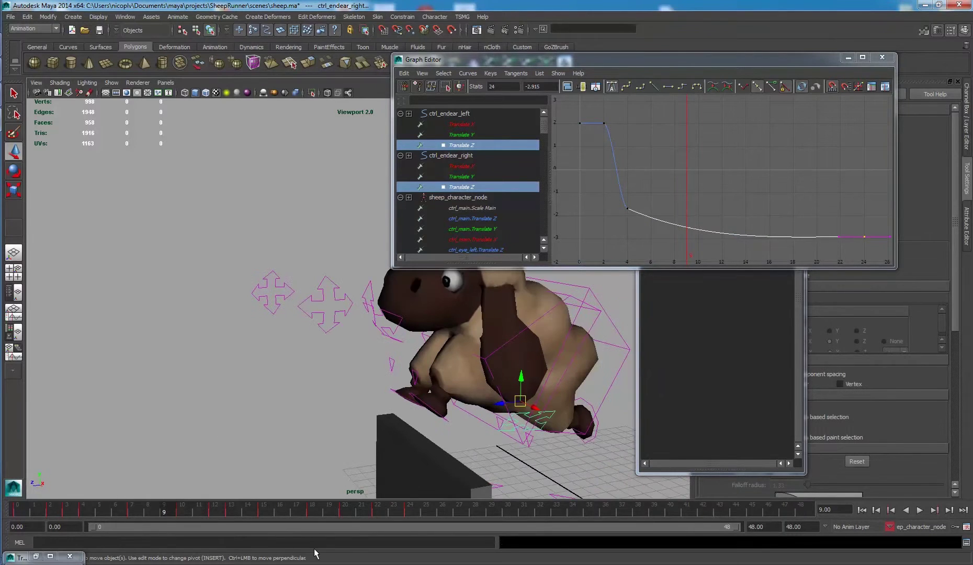
left_click_drag(163, 513, 248, 513)
left_click_drag(587, 198, 638, 204)
middle_click_drag(668, 202, 668, 206)
key("ctrl+z")
key("ctrl+z")
key("ctrl+z")
key("ctrl+z")
key("ctrl+z")
key("ctrl+z")
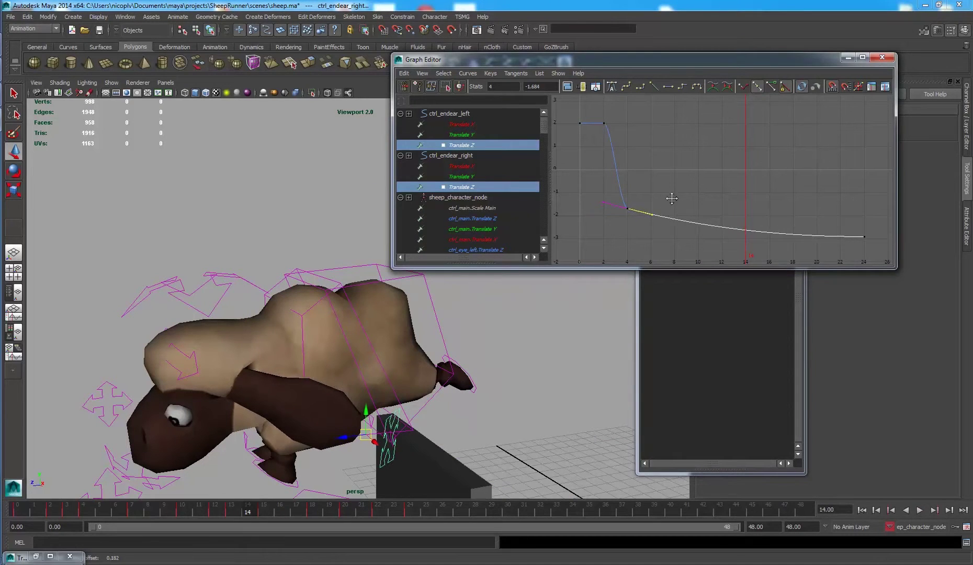
key("ctrl+z")
key("ctrl+z")
key("ctrl+z")
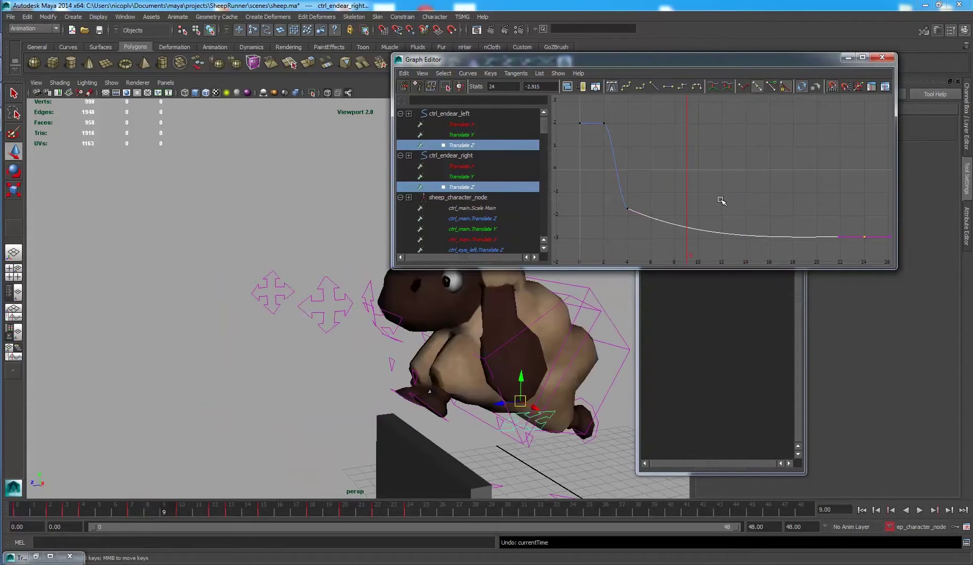
Step: Set a Translate Z key on both ear end controls at frame 10
left_click(182, 513)
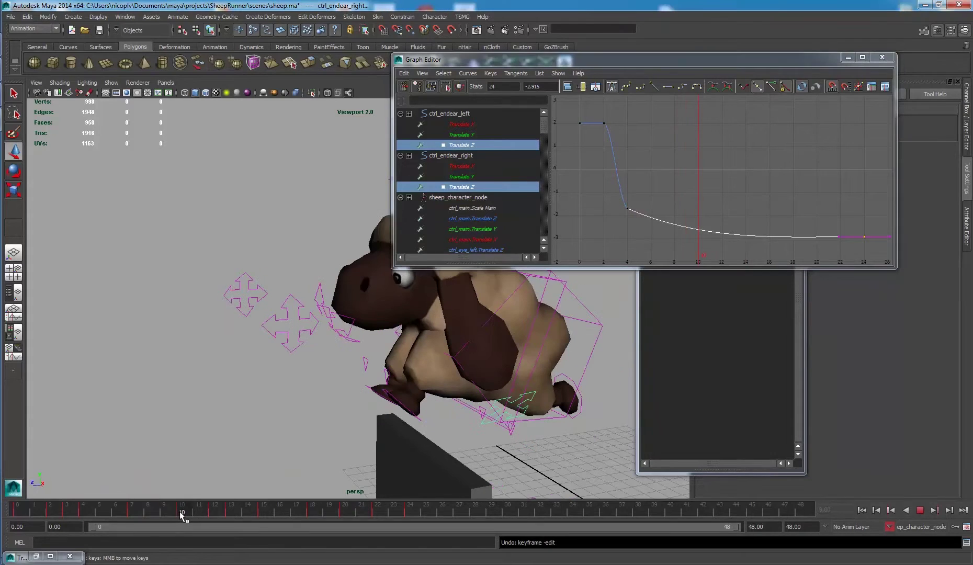
left_click_drag(805, 59, 722, 54)
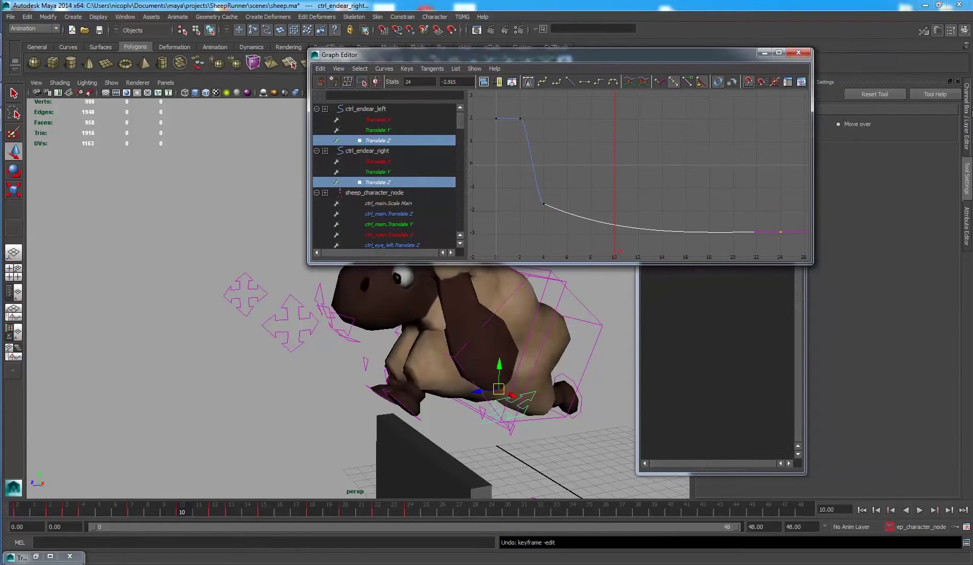
left_click(968, 119)
left_click(919, 141)
right_click(919, 140)
left_click(917, 156)
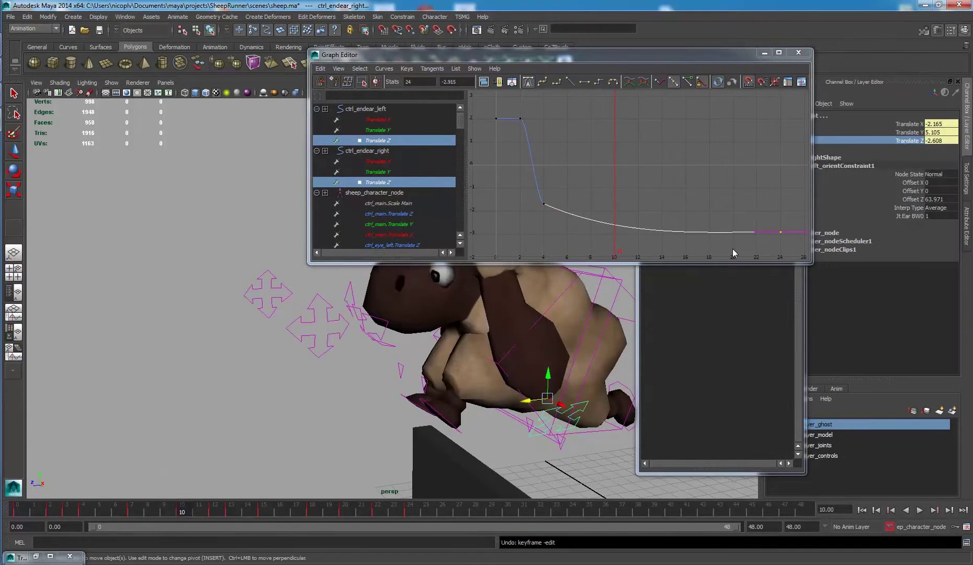
Step: Lower both ear end controls' Translate Z keys at frame 10 to about -2.72
left_click_drag(582, 203, 630, 238)
left_click(528, 82)
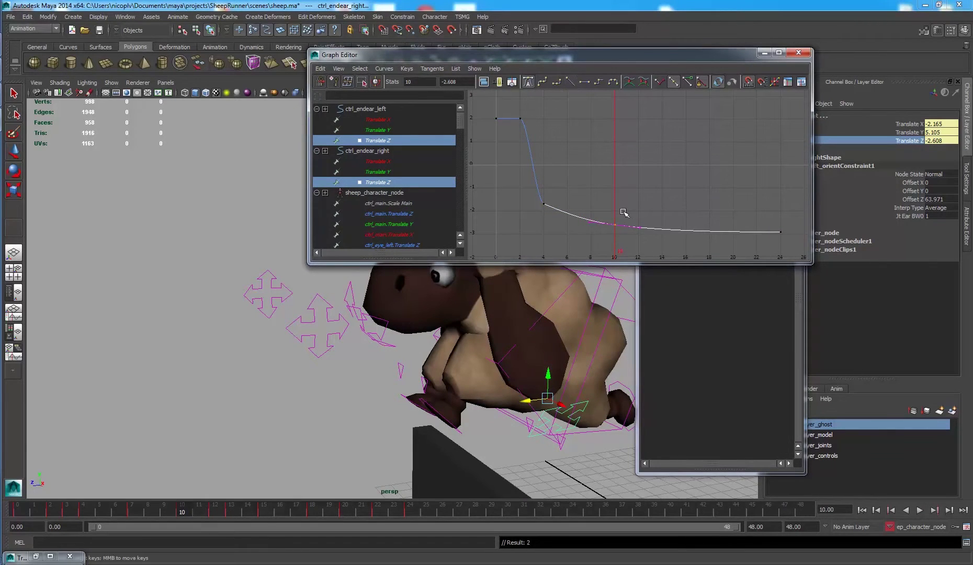
key("ctrl+z")
middle_click_drag(622, 209, 621, 215)
left_click(648, 252)
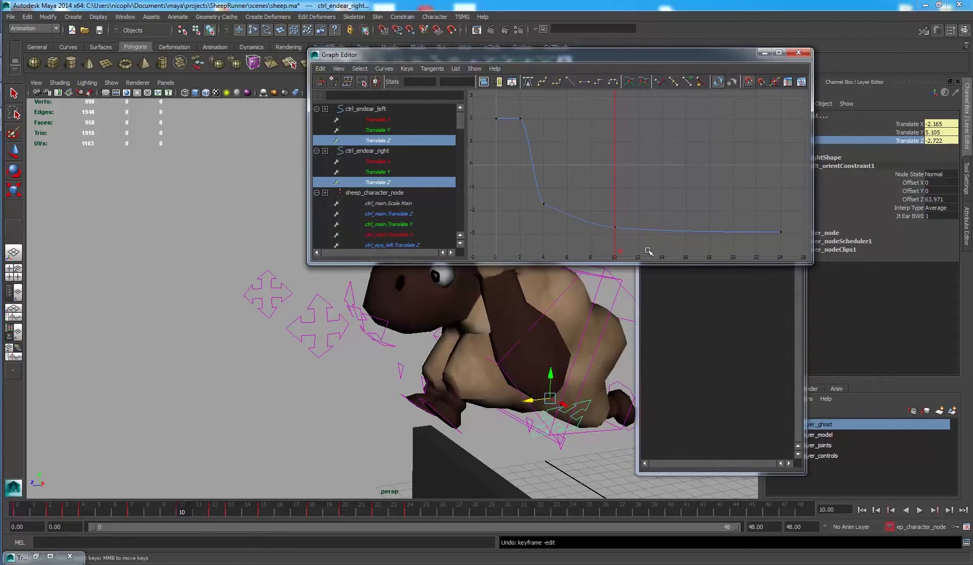
Step: Reshape the Translate Z tangents at frame 4 and raise both ear end controls' keys there to about -1.14
left_click(535, 209)
left_click_drag(513, 186, 508, 184)
left_click_drag(561, 202, 529, 202)
middle_click_drag(523, 204, 527, 192)
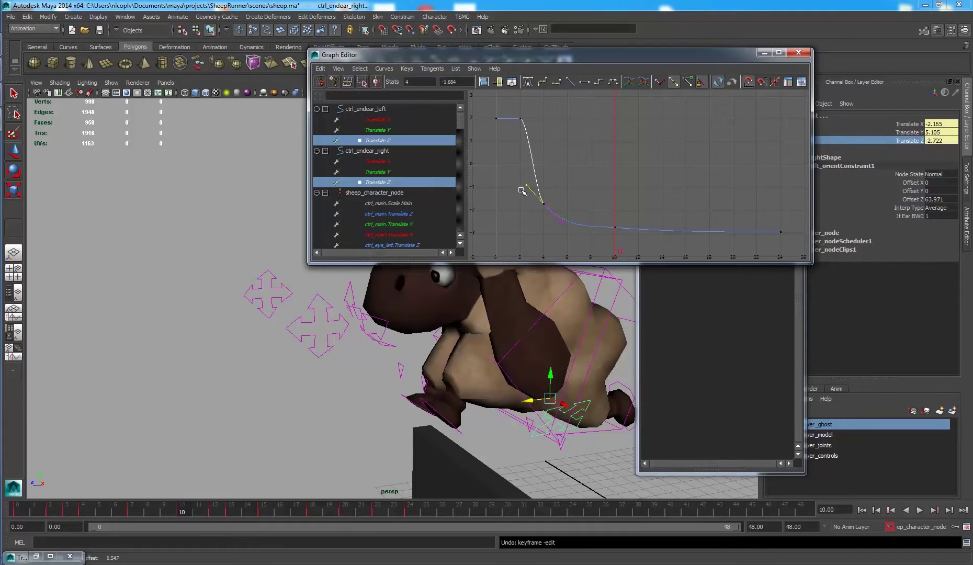
left_click_drag(552, 189, 517, 215)
middle_click_drag(525, 223, 524, 210, "shift")
left_click(566, 182)
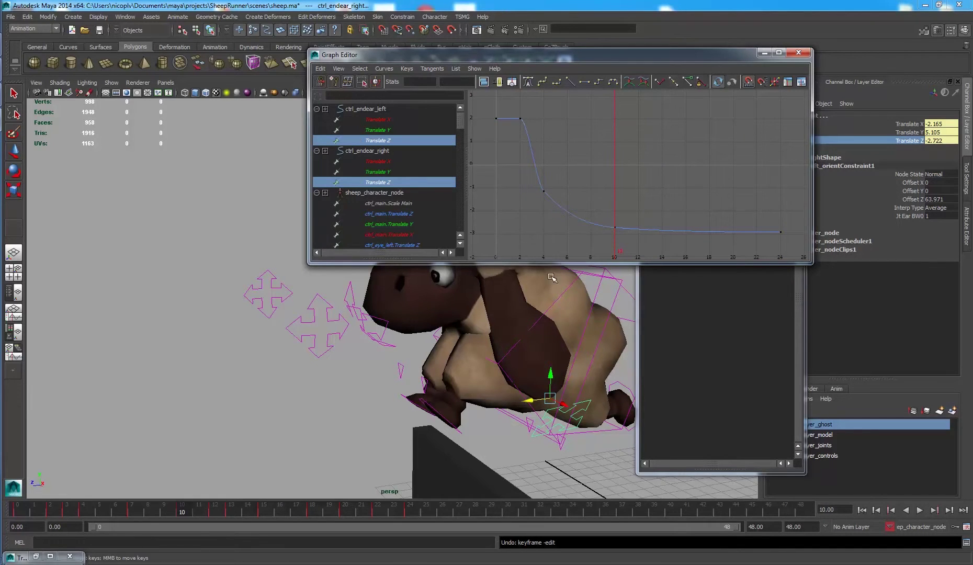
Step: Try spline tangents on both ear end controls' Translate Z keys at frame 2
left_click_drag(513, 108, 541, 132)
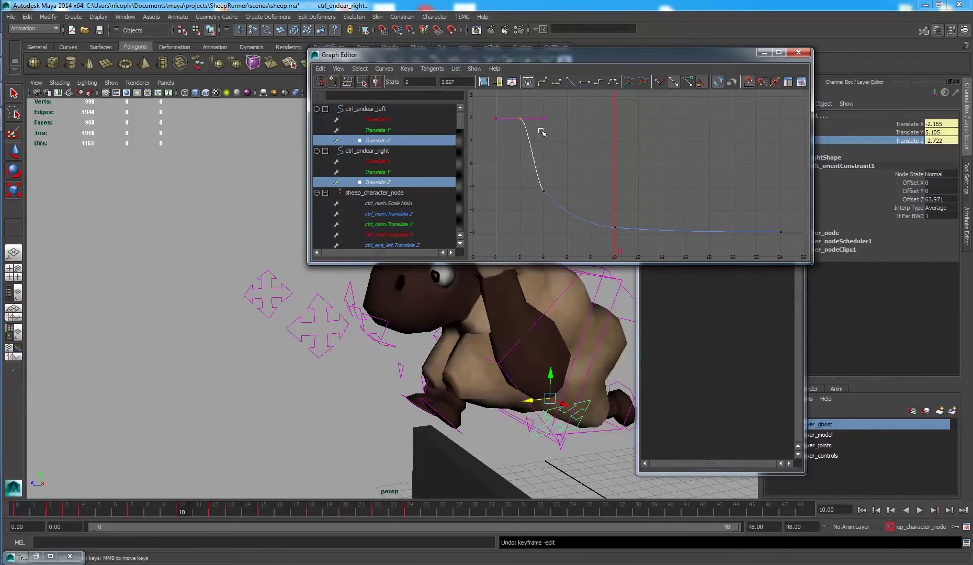
left_click(542, 83)
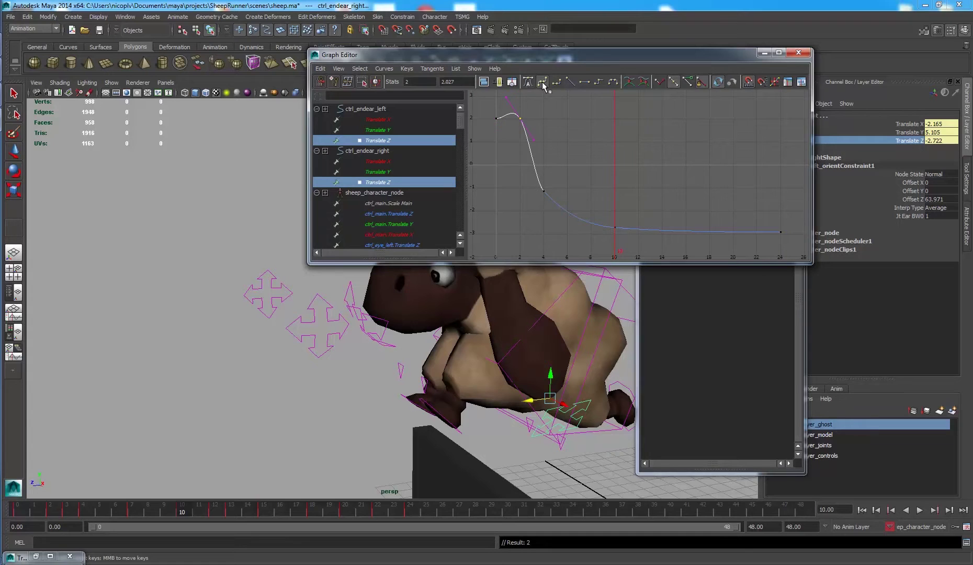
left_click(559, 142)
Step: Go to frame 4 and steepen the outgoing tangents of the ear end controls' Translate Z keys there
mouse_move(207, 515)
left_mouse_down()
mouse_move(24, 516)
mouse_move(156, 514)
mouse_move(69, 517)
left_mouse_up()
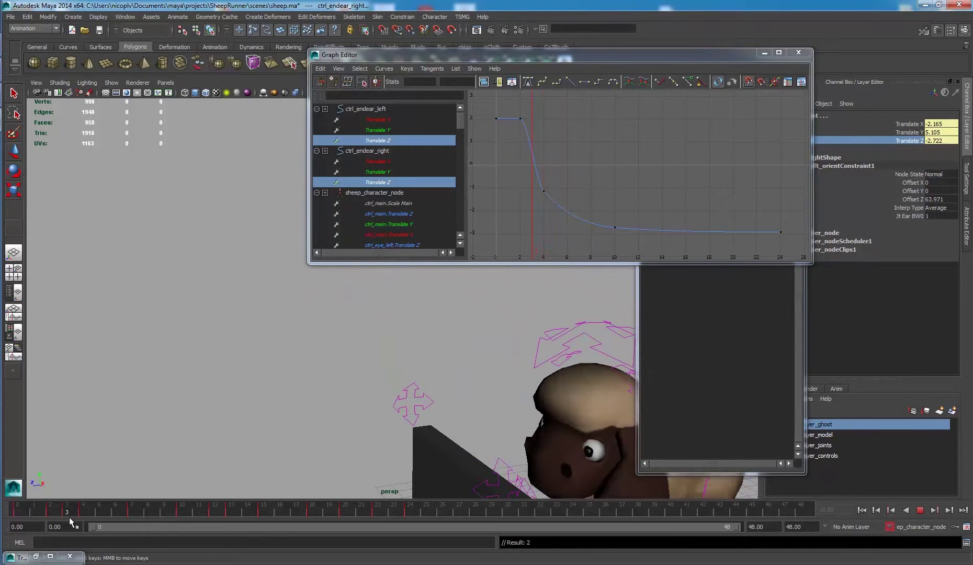
left_click_drag(398, 426, 454, 409, "alt")
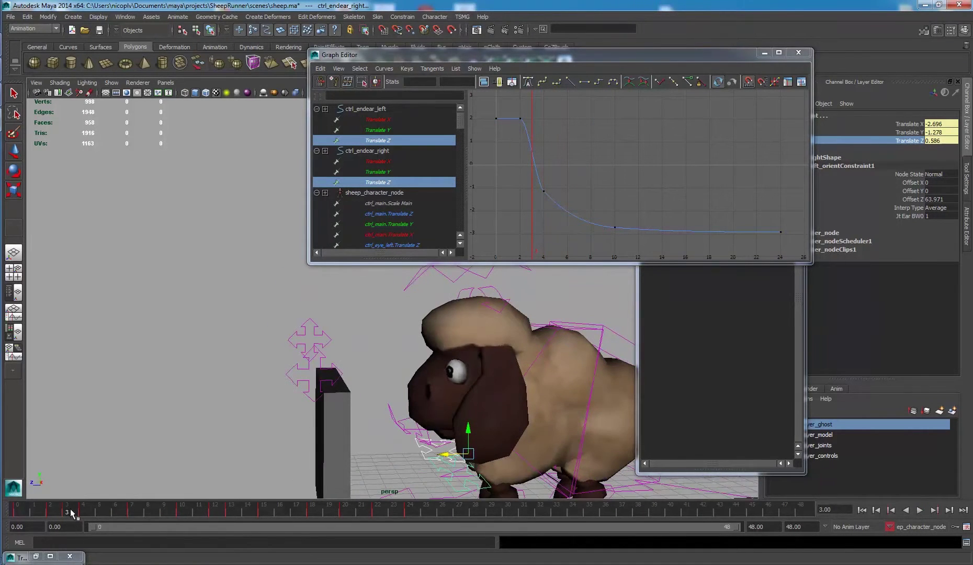
left_click_drag(73, 514, 86, 515)
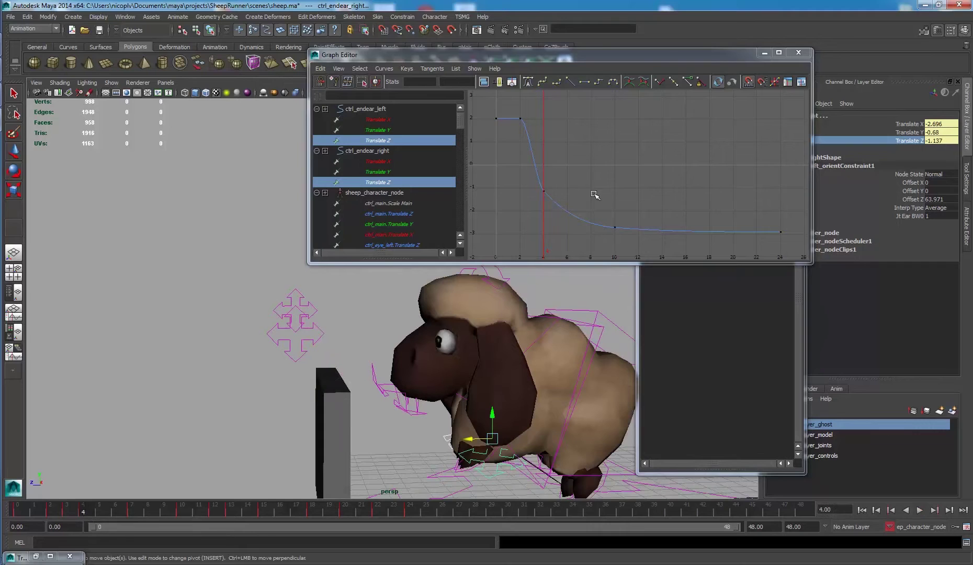
left_click(544, 191)
left_click_drag(547, 222, 547, 222)
middle_click_drag(548, 221, 549, 225)
left_click_drag(638, 237, 630, 234)
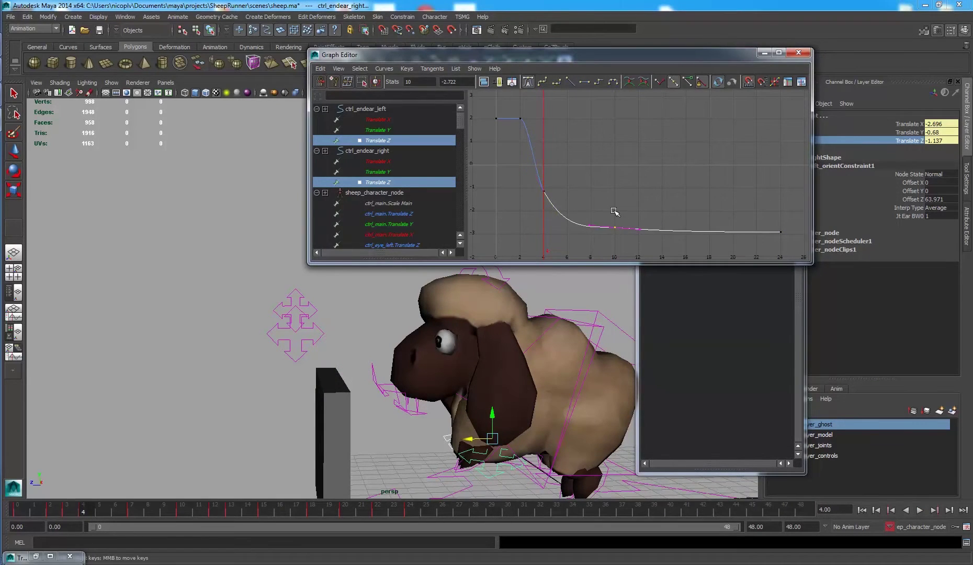
left_click(613, 210)
Step: Raise both ear end controls' Translate Z keys at frame 4 to about -0.43
left_click_drag(512, 157, 563, 201)
middle_click_drag(568, 194, 567, 179, "shift")
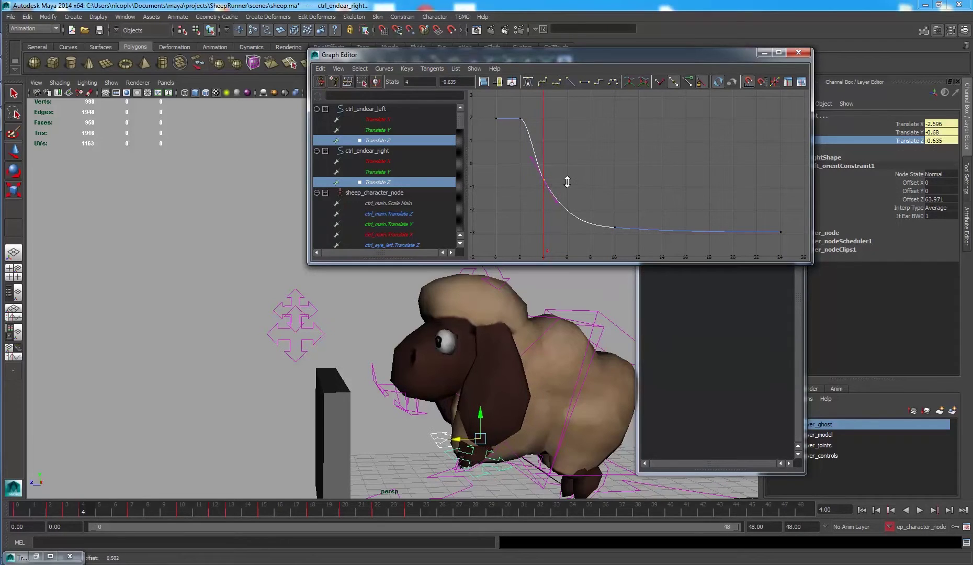
left_click(586, 211)
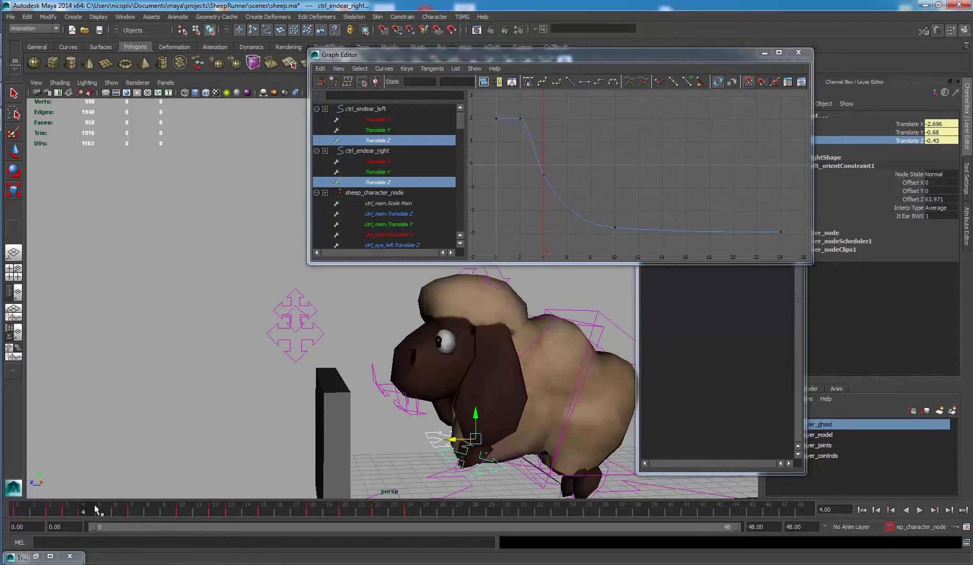
Step: Try moving the ear end controls along Z in the viewport at frame 14, and undo the move
left_click_drag(94, 504, 249, 511)
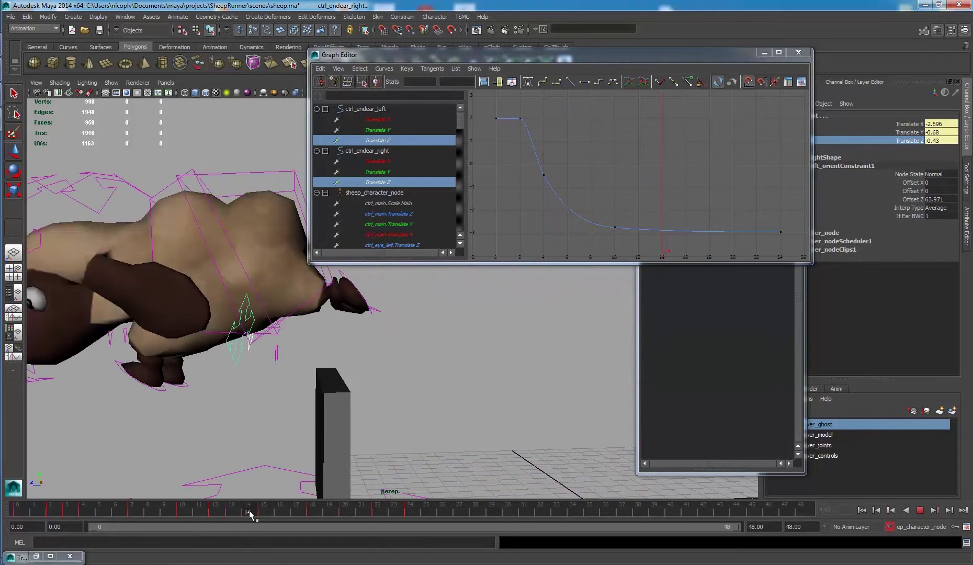
left_click_drag(254, 375, 205, 352, "alt")
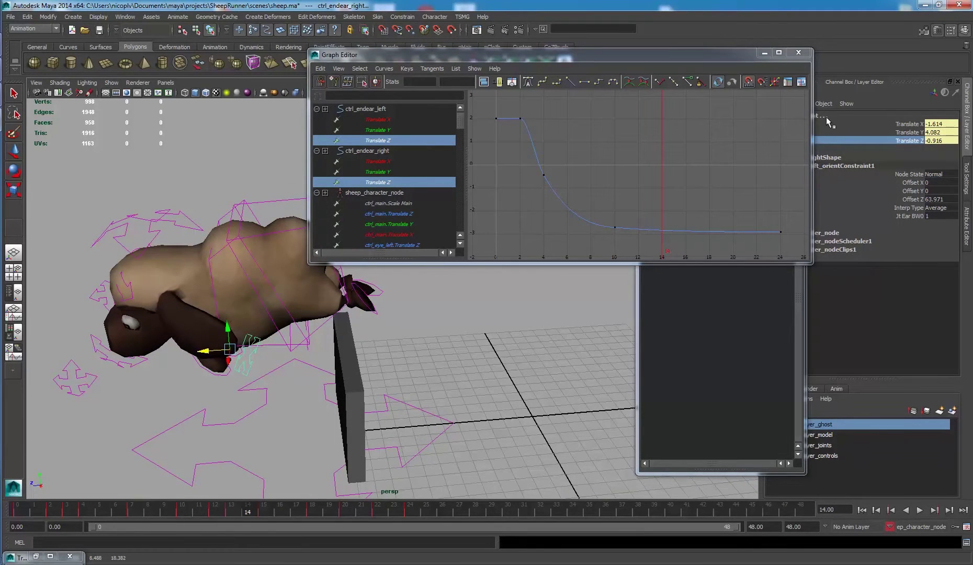
key("ctrl+z")
key("ctrl+z")
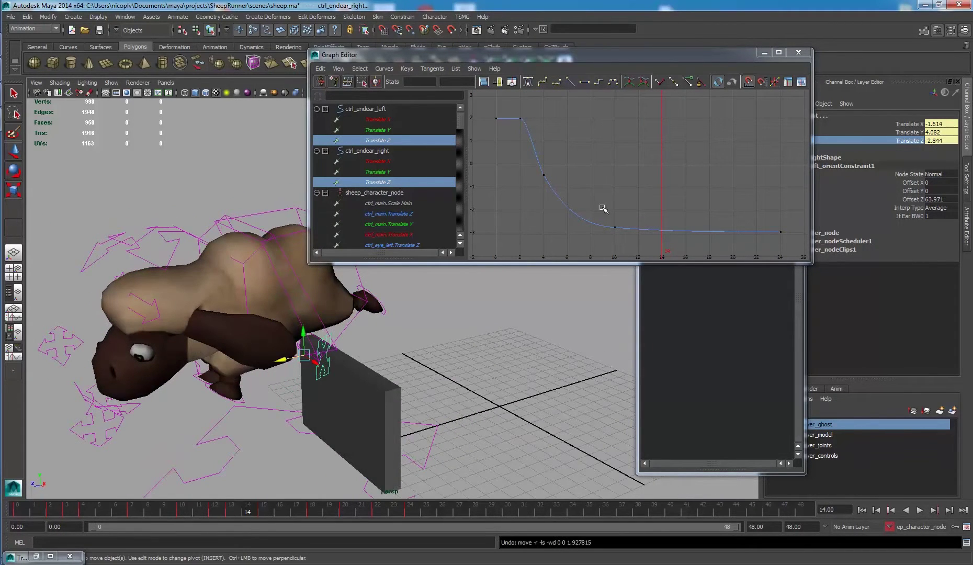
Step: Raise both ear end controls' Translate Z keys at frames 10 and 24 together by about 1.2
left_click_drag(602, 209, 793, 245)
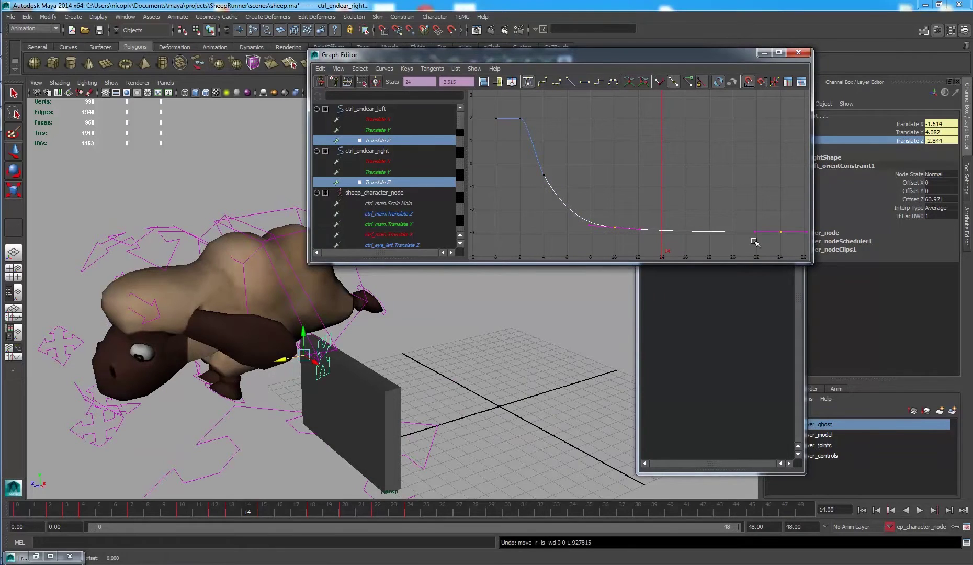
middle_click_drag(755, 242, 746, 204, "shift")
left_click_drag(354, 351, 575, 272, "alt")
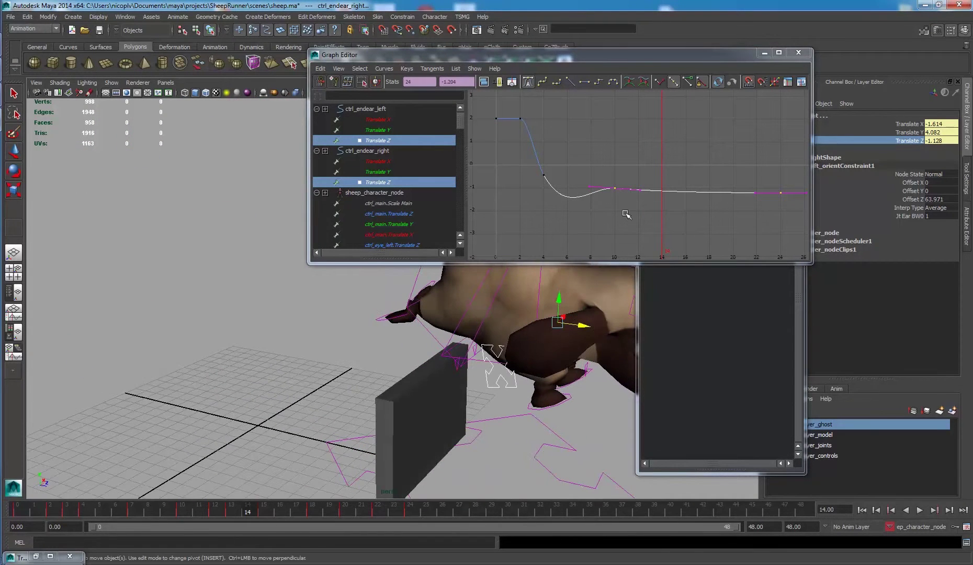
middle_click_drag(625, 215, 624, 229, "shift")
Step: Ease the outgoing Translate Z tangents at frame 4 into a smooth curve toward frame 10 and play the animation
left_click_drag(548, 233, 507, 158)
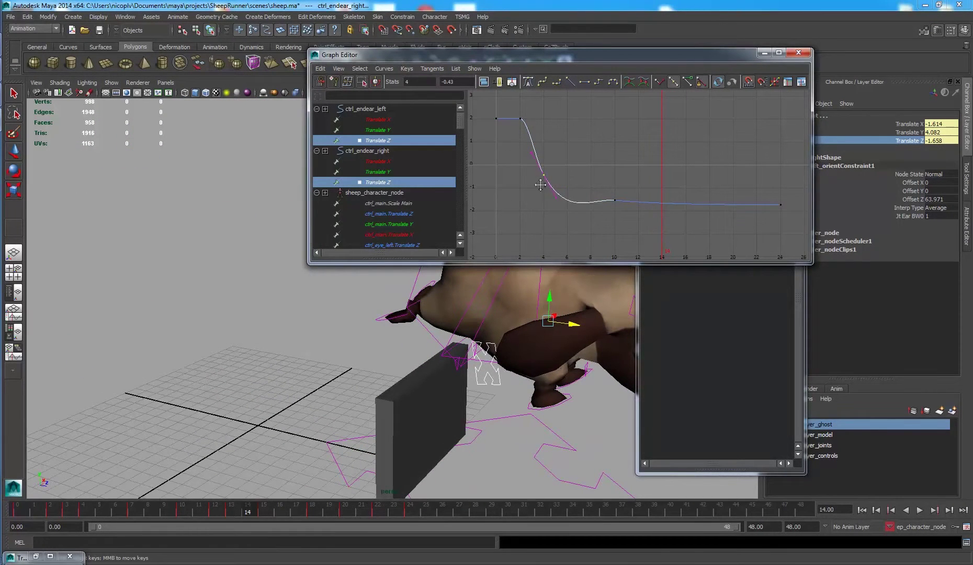
middle_click_drag(540, 185, 563, 210)
key("ctrl+z")
left_click(556, 197)
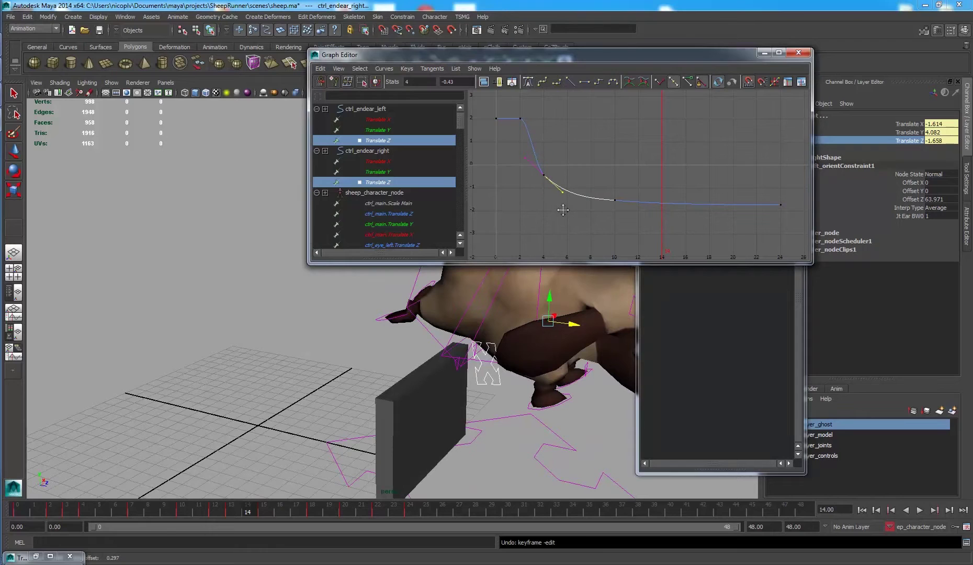
left_click(564, 214)
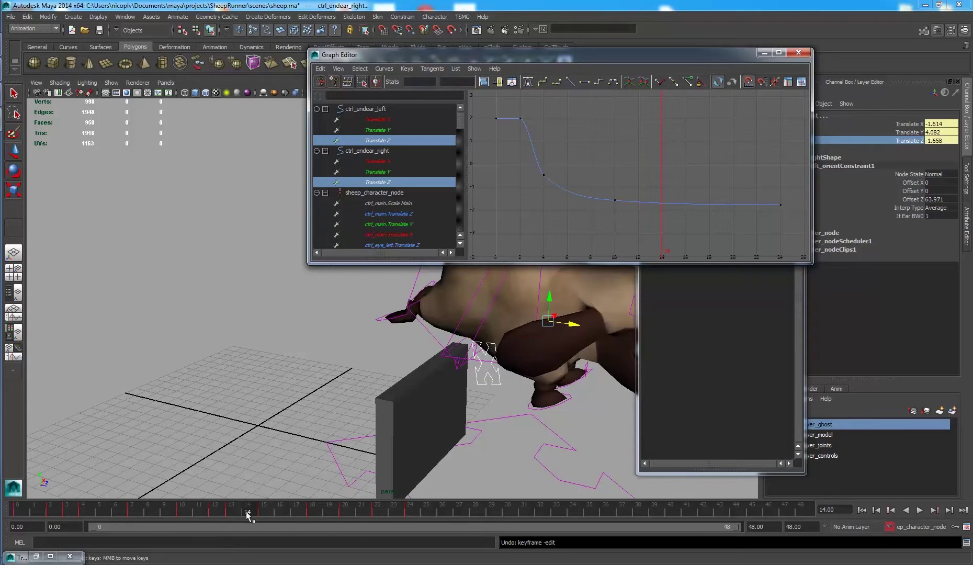
key("alt+v")
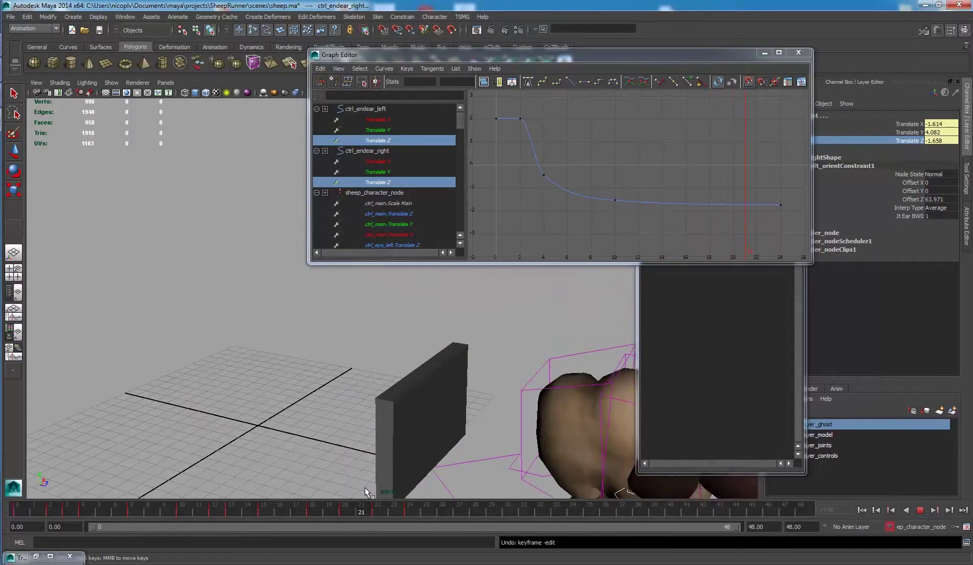
Step: Stop the playback and delete the in-between Rotate Y and Rotate Z keys of both ear start controls
key("alt+v")
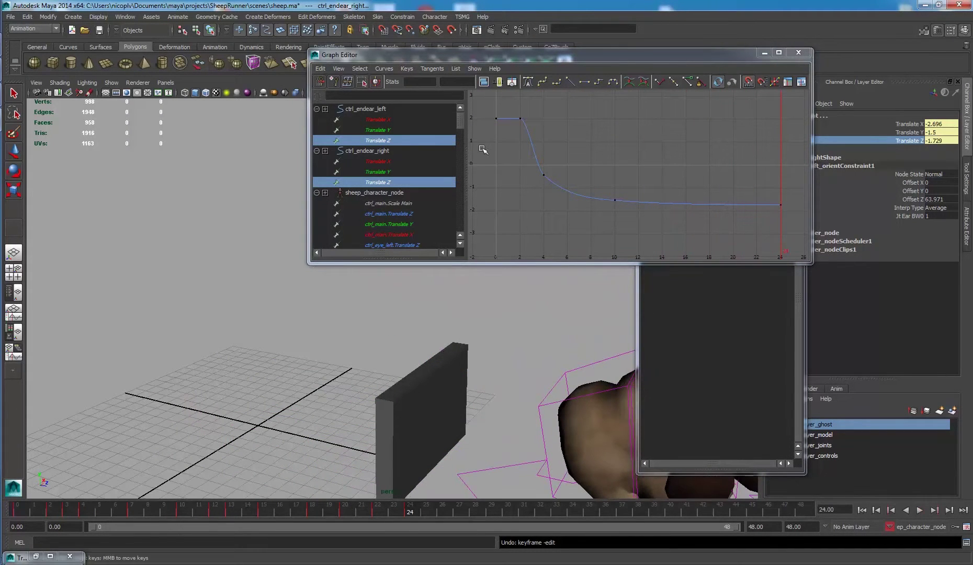
key("f")
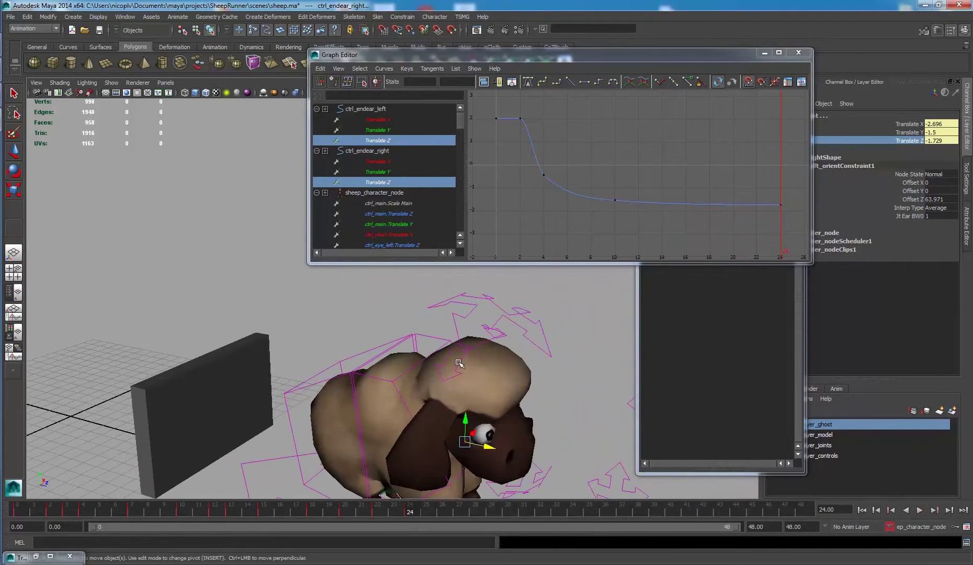
left_click(460, 362)
left_click_drag(460, 362, 496, 332, "alt")
left_click(446, 316, "shift")
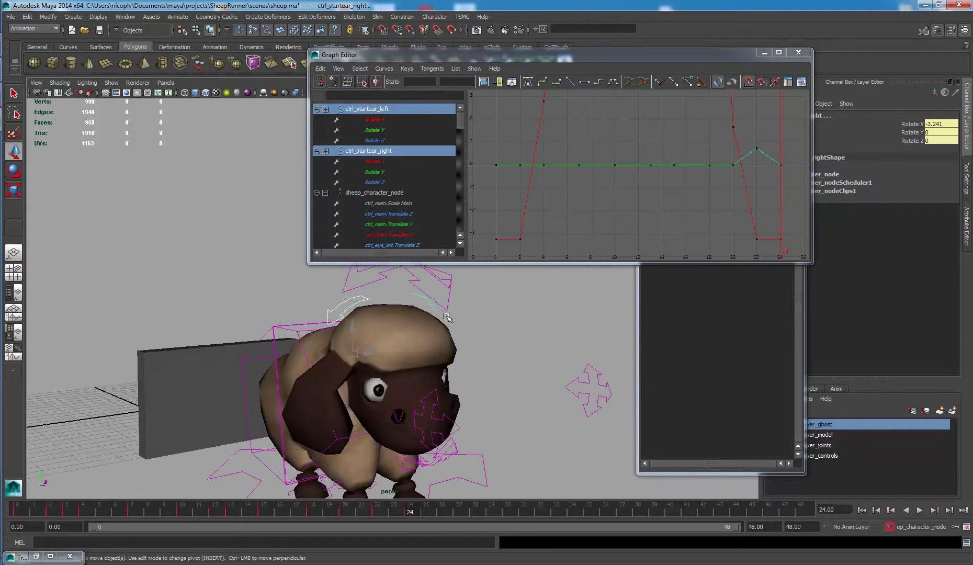
key("f")
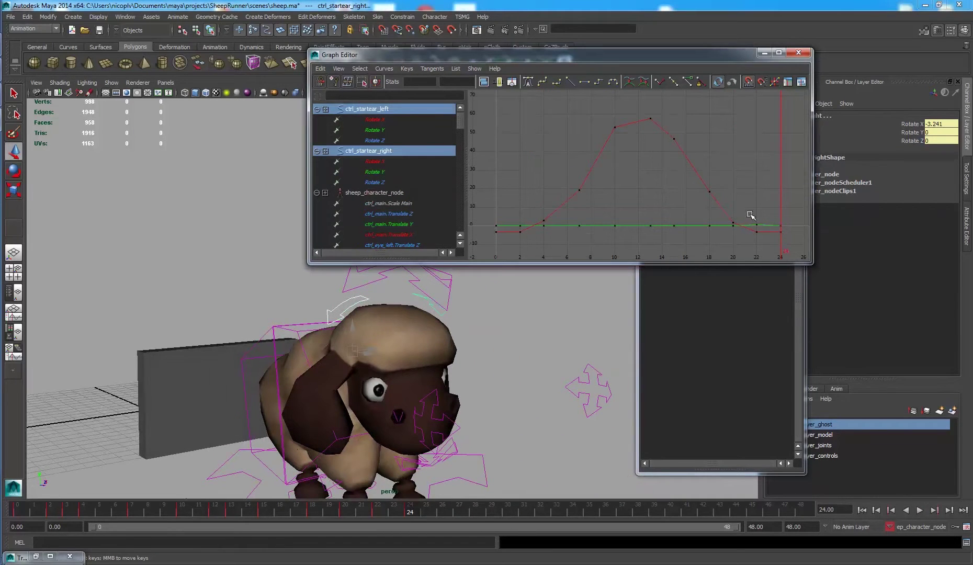
left_click_drag(762, 220, 718, 235)
left_click(382, 141)
left_click(384, 129)
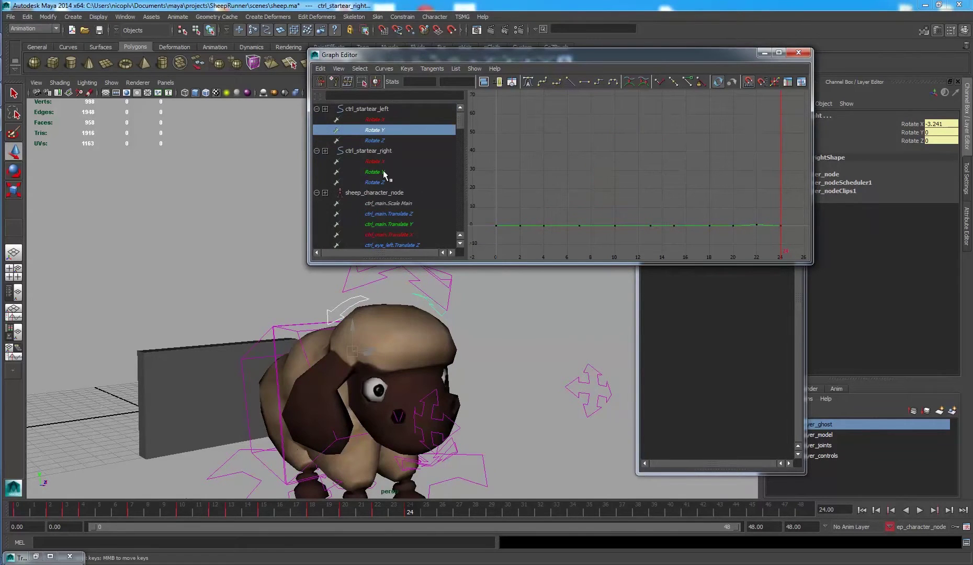
left_click_drag(386, 172, 385, 183, "ctrl")
left_click(390, 141, "ctrl")
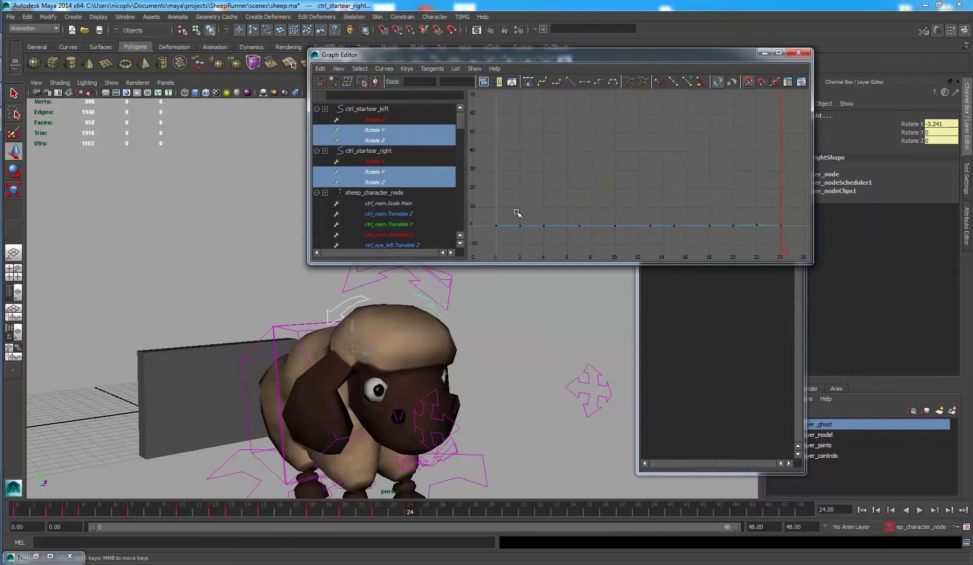
left_click_drag(766, 246, 770, 245)
key("Delete")
Step: Reduce both ear start controls' Rotate X curves to keys at frames 0, 2, 13, 22 and 24, and set auto tangents
left_click(405, 128)
left_click(404, 120)
left_click(397, 161, "ctrl")
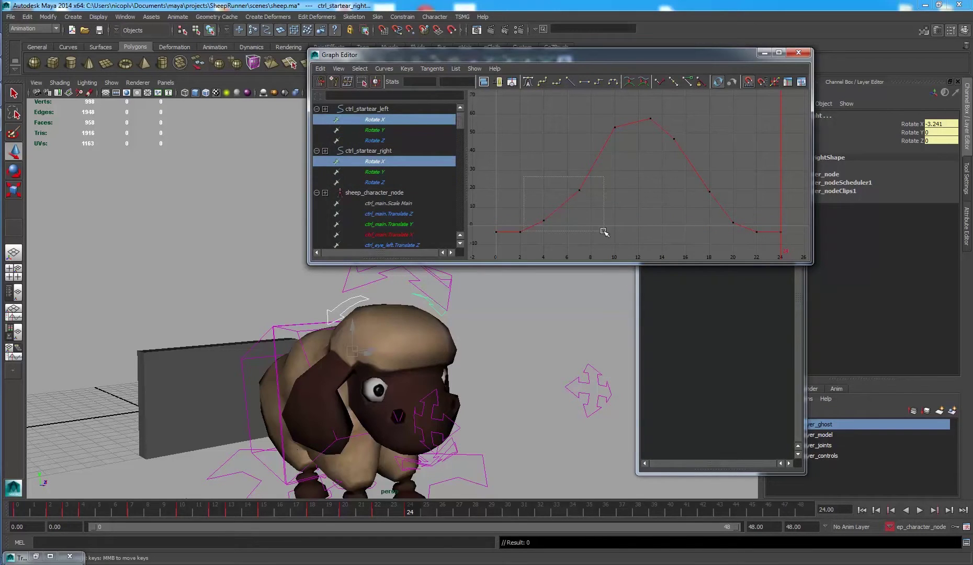
left_click_drag(604, 232, 604, 232)
left_click_drag(590, 119, 652, 138, "shift")
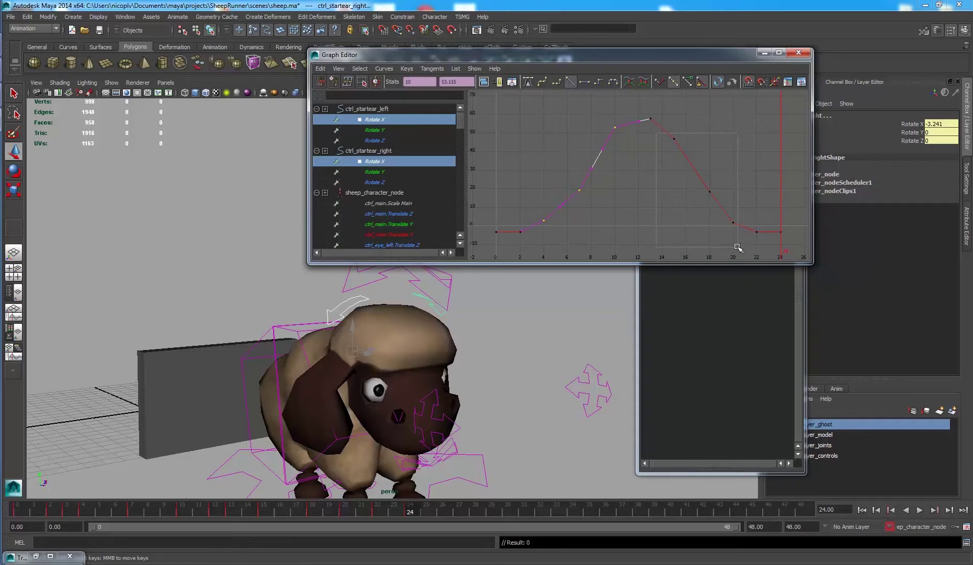
left_click_drag(737, 246, 466, 123, "shift")
key("Delete")
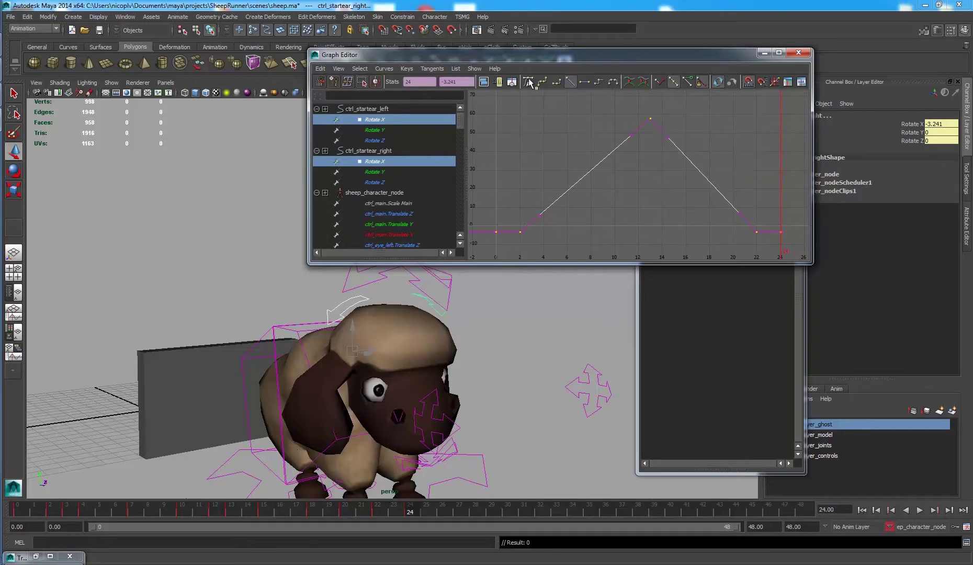
left_click(531, 83)
left_click(529, 122)
Step: Select both front hoof controls and delete their Translate X keys between frames 0 and 24
left_click(353, 466)
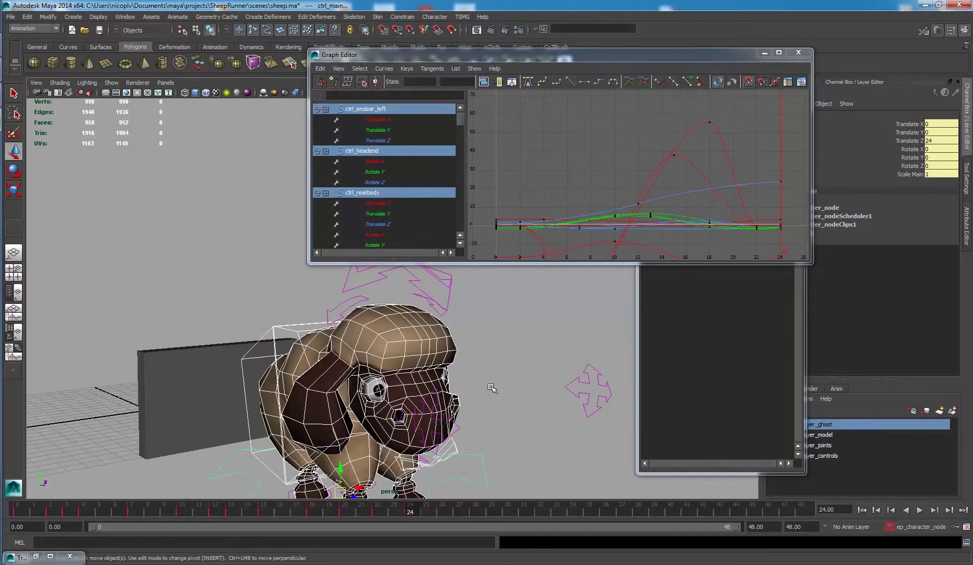
left_click(432, 430)
left_click_drag(432, 430, 380, 461, "alt")
left_click(380, 462)
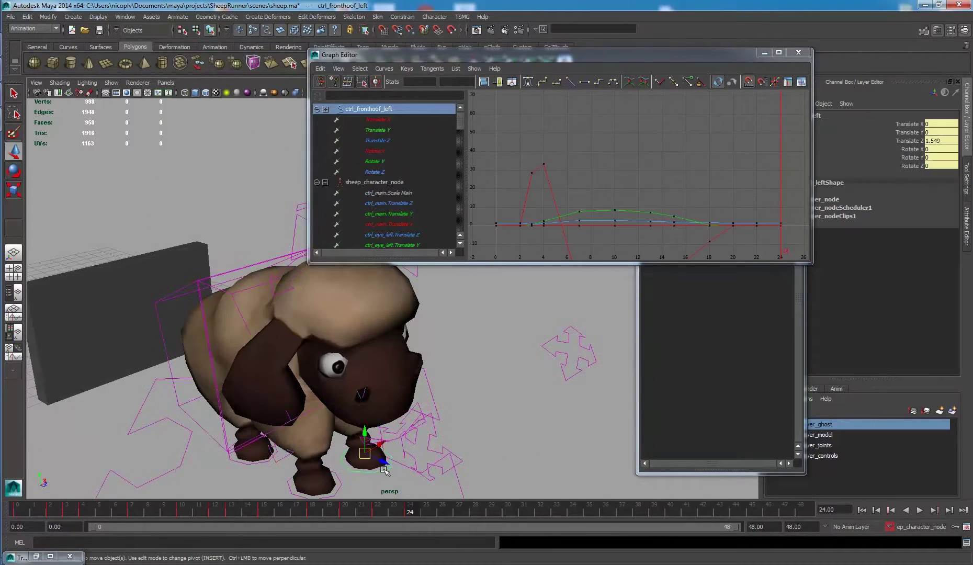
left_click(337, 494, "shift")
key("a")
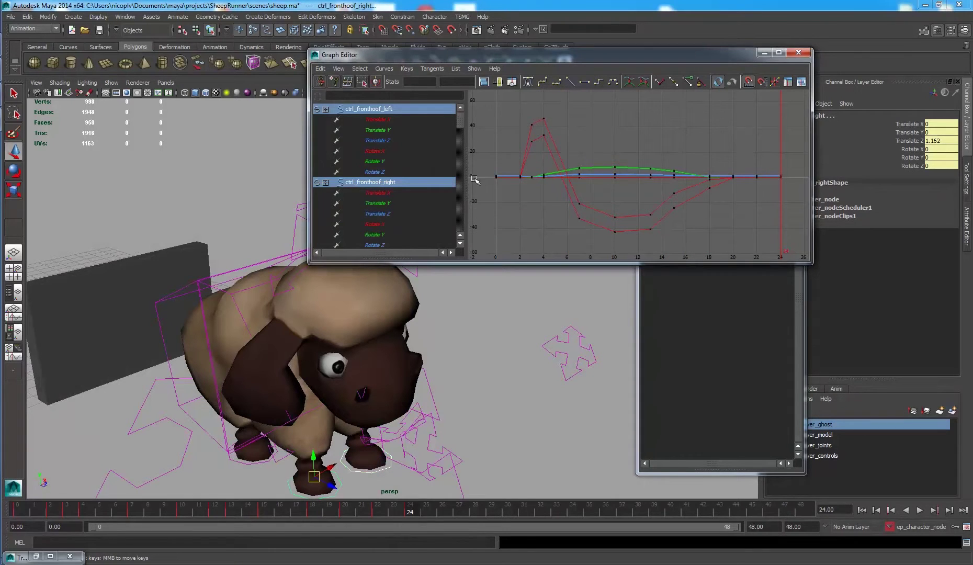
left_click(400, 121)
left_click(407, 191, "ctrl")
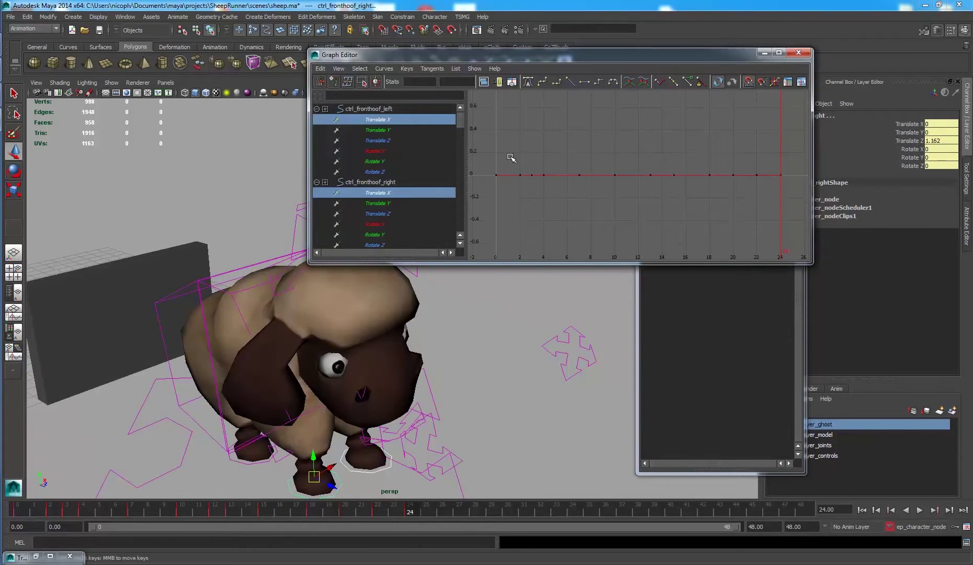
left_click_drag(740, 197, 766, 192)
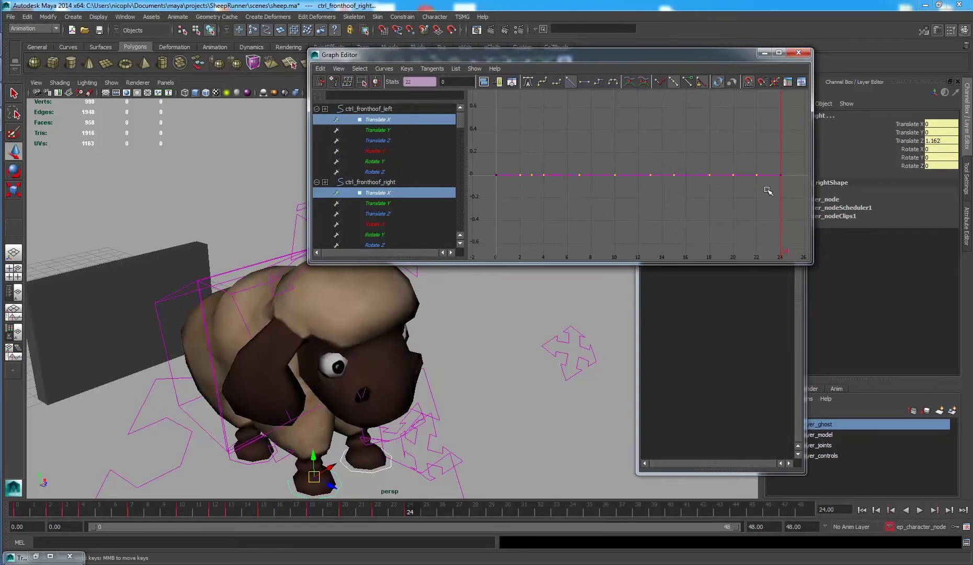
key("Delete")
Step: Delete the in-between Rotate Y and Rotate Z keys of both front hoof controls
left_click(399, 131)
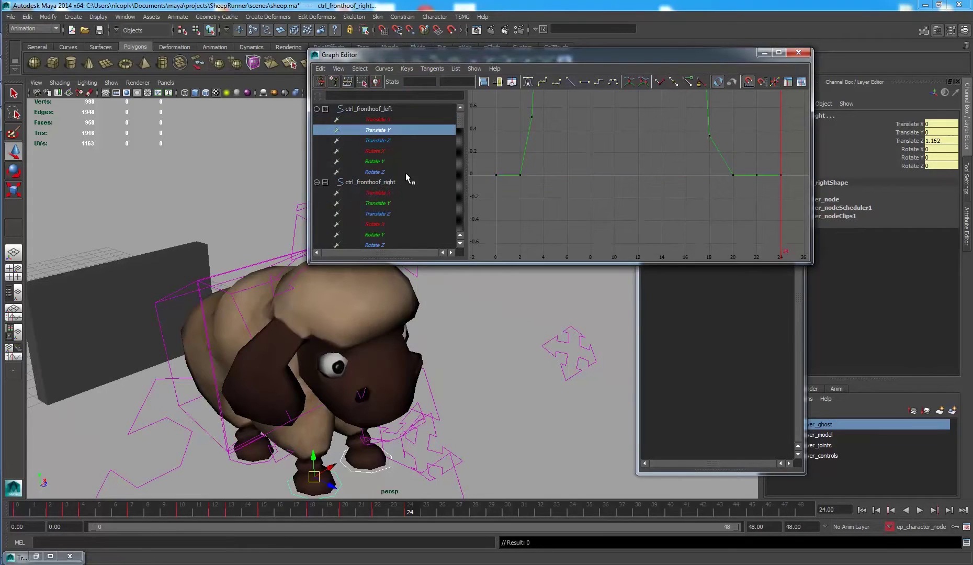
left_click(384, 141)
key("f")
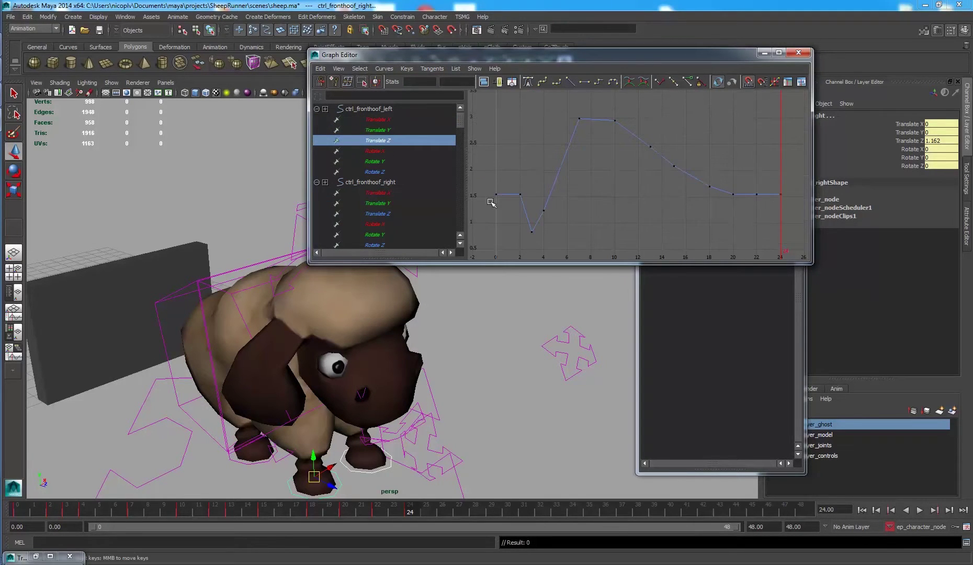
left_click(388, 152)
key("f")
left_click(375, 161)
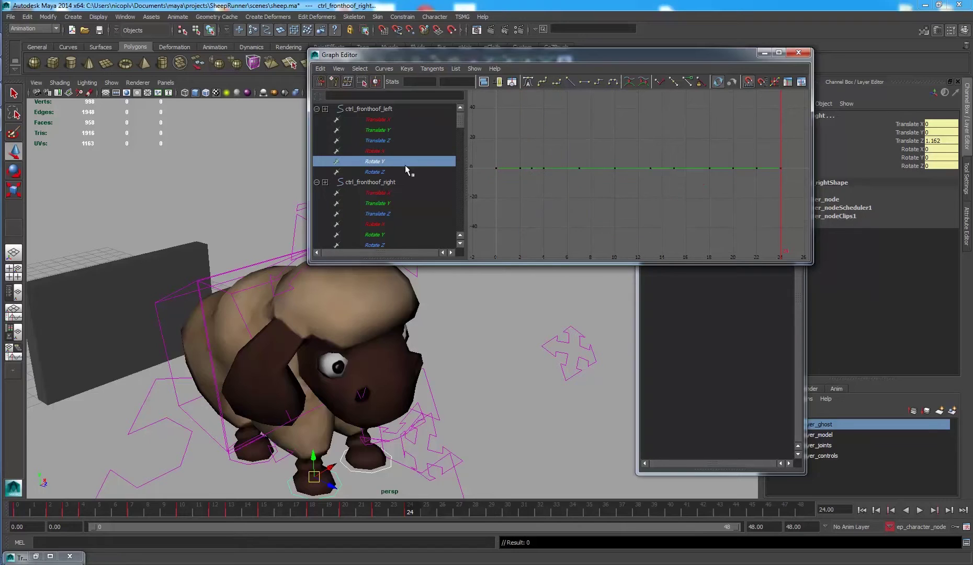
left_click(378, 172, "shift")
left_click_drag(376, 234, 383, 244, "ctrl")
key("f")
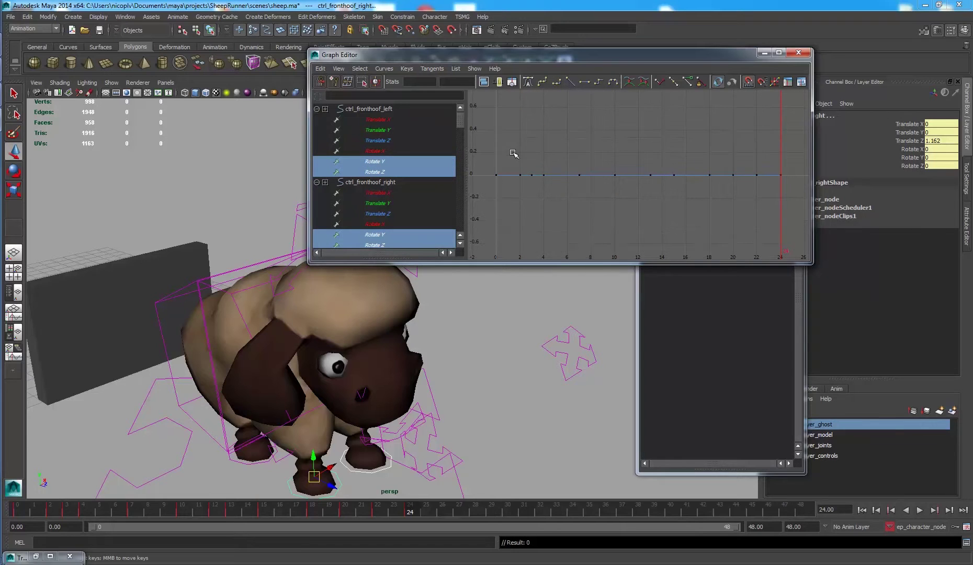
left_click_drag(513, 152, 763, 196)
key("Delete")
Step: Delete both front hooves' Translate Y keys at frames 3, 4, 7, 13, 15 and 18, keeping the peak at frame 10
left_click(379, 128)
left_click(391, 202)
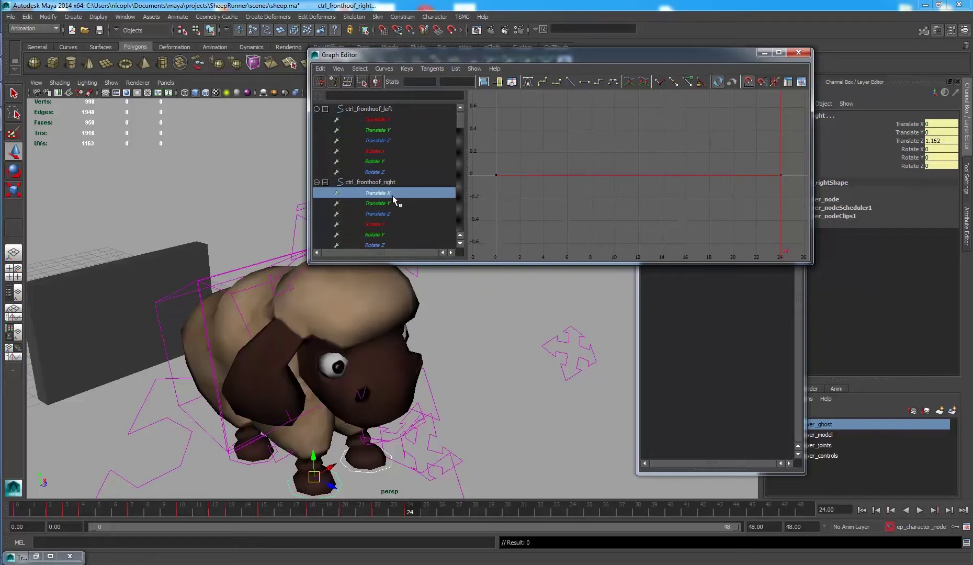
left_click(380, 129, "ctrl")
key("f")
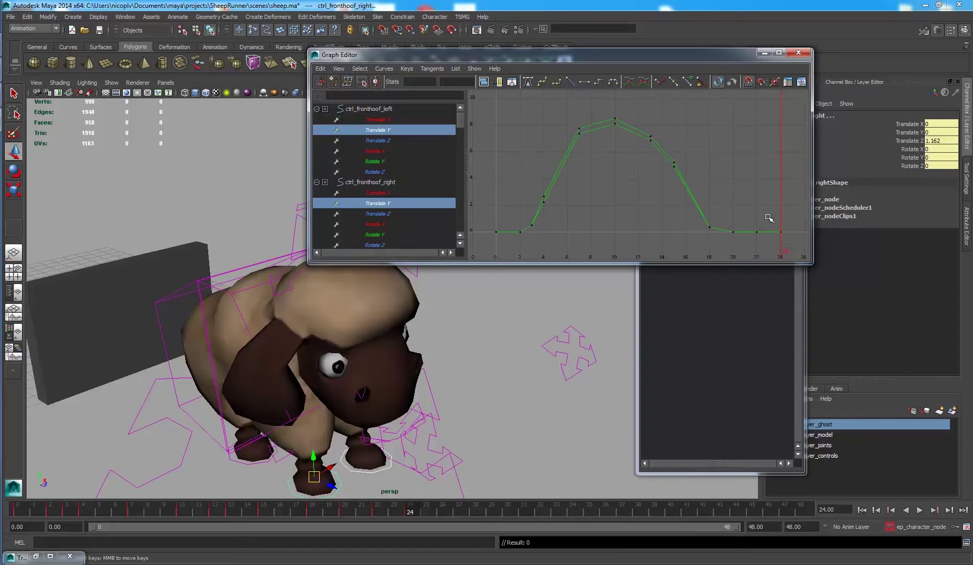
left_click_drag(702, 241, 703, 240)
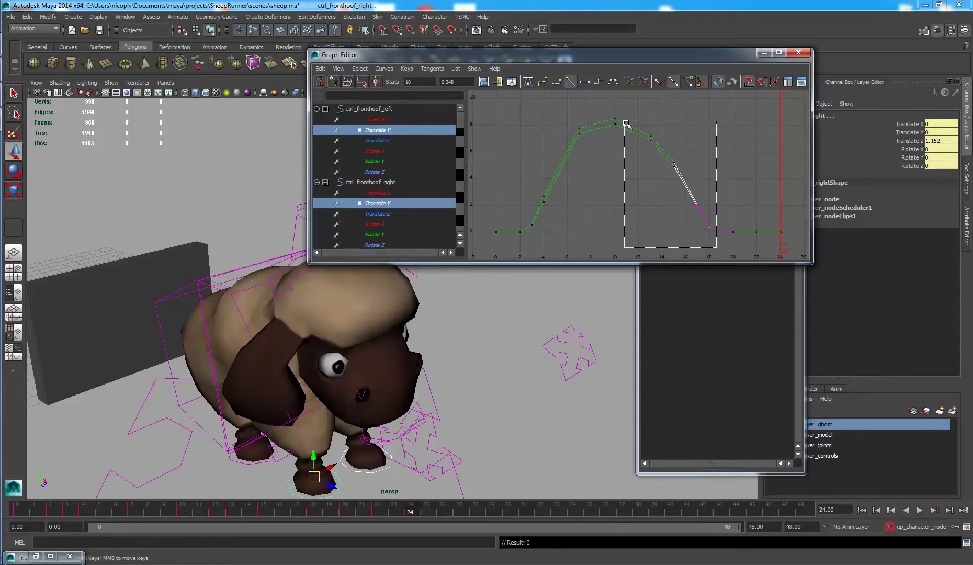
left_click_drag(626, 124, 625, 123)
left_click_drag(532, 122, 606, 238)
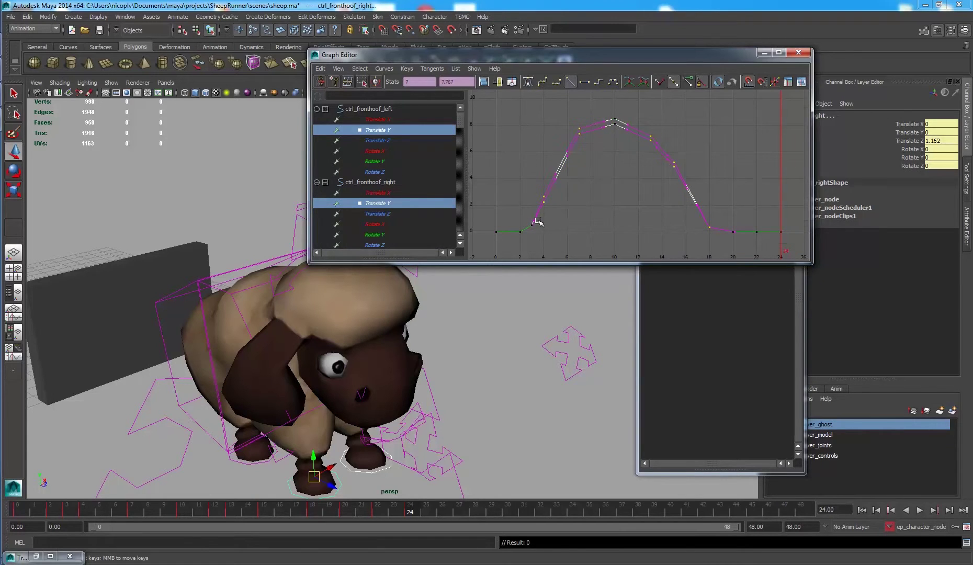
key("Delete")
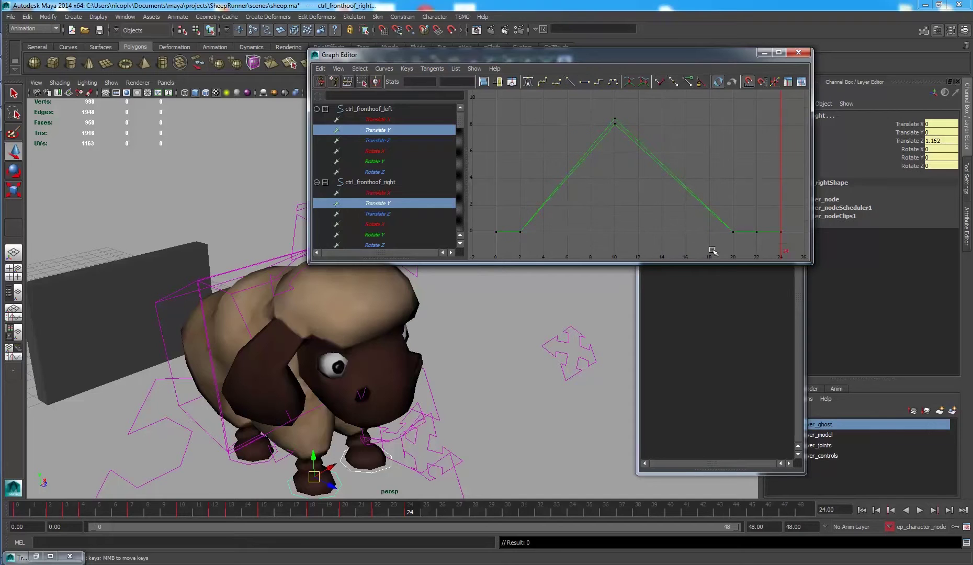
Step: Smooth the tangents of both front hooves' Translate Y curves and remove their keys at frame 22
left_click_drag(481, 116, 805, 241)
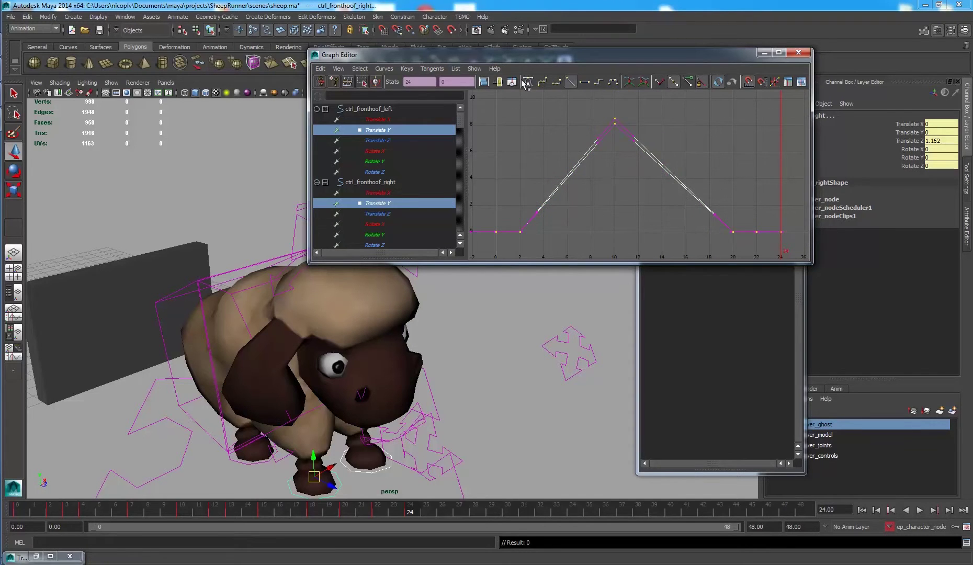
left_click(542, 81)
middle_click_drag(753, 240, 754, 240)
left_click(742, 211)
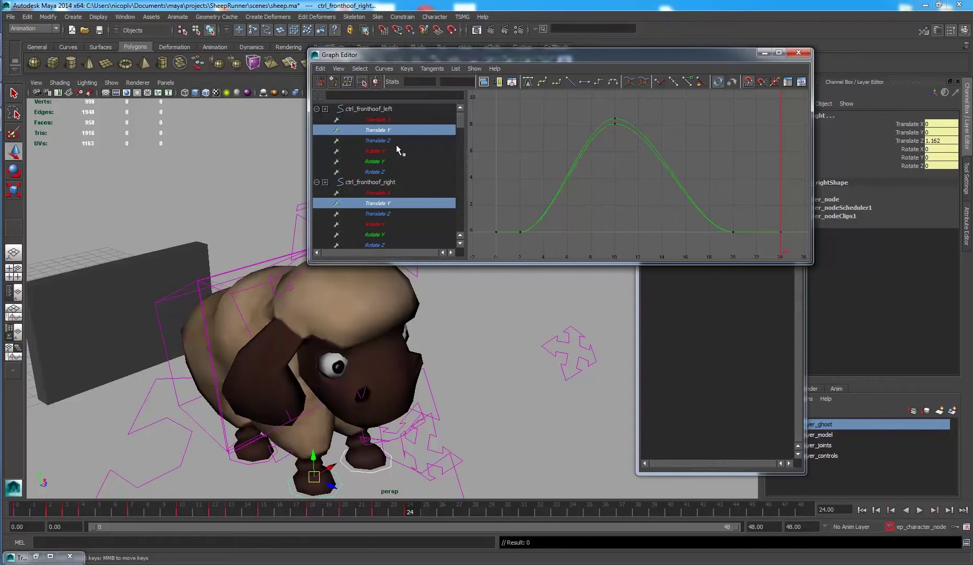
Step: Reduce both front hooves' Translate Z curves to keys at frames 0, 2, 3, 7, 10, 20 and 24, and apply auto tangents
left_click(387, 140)
left_click(387, 213, "ctrl")
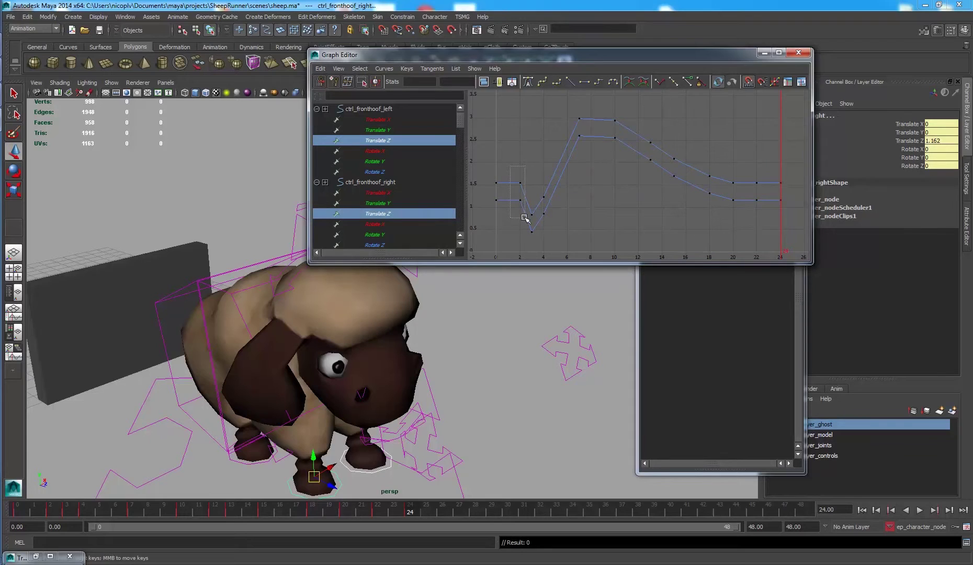
left_click_drag(554, 231, 556, 232)
key("Delete")
left_click_drag(722, 211, 760, 226)
key("Delete")
key("Delete")
left_click_drag(440, 81, 463, 93)
left_click(529, 82)
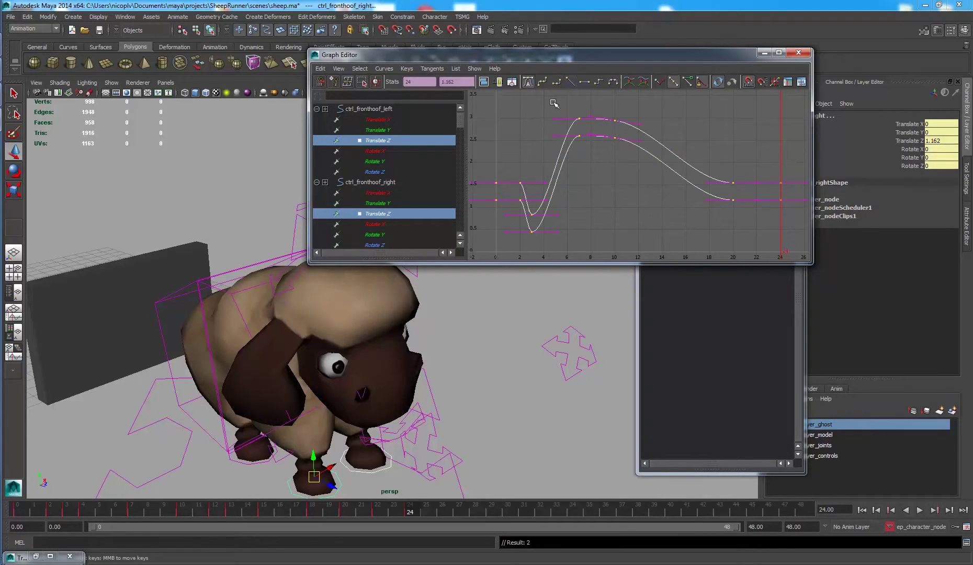
Step: Set spline tangents on both front hooves' Translate Z keys at frames 7 and 10
left_click_drag(553, 104, 625, 141)
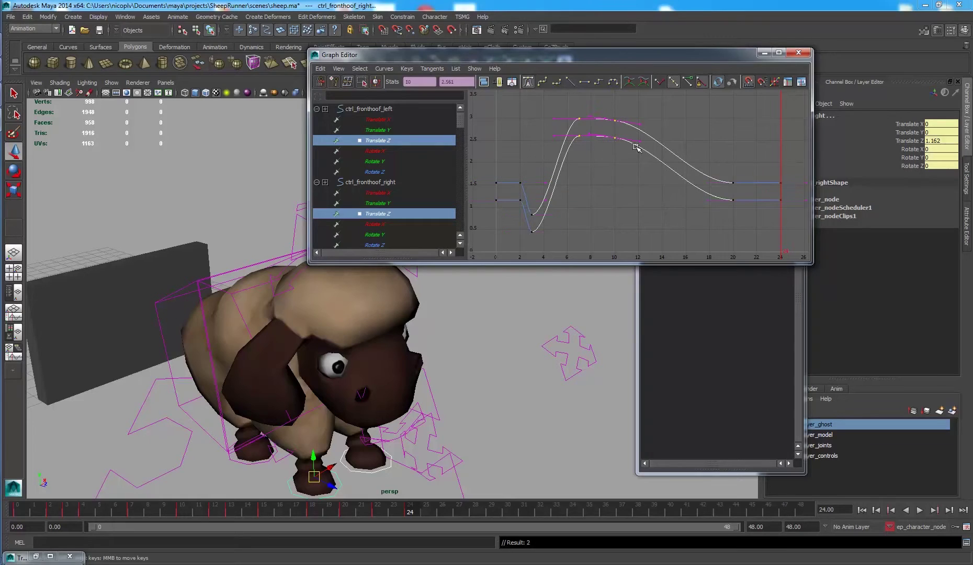
left_click(540, 83)
left_click(534, 143)
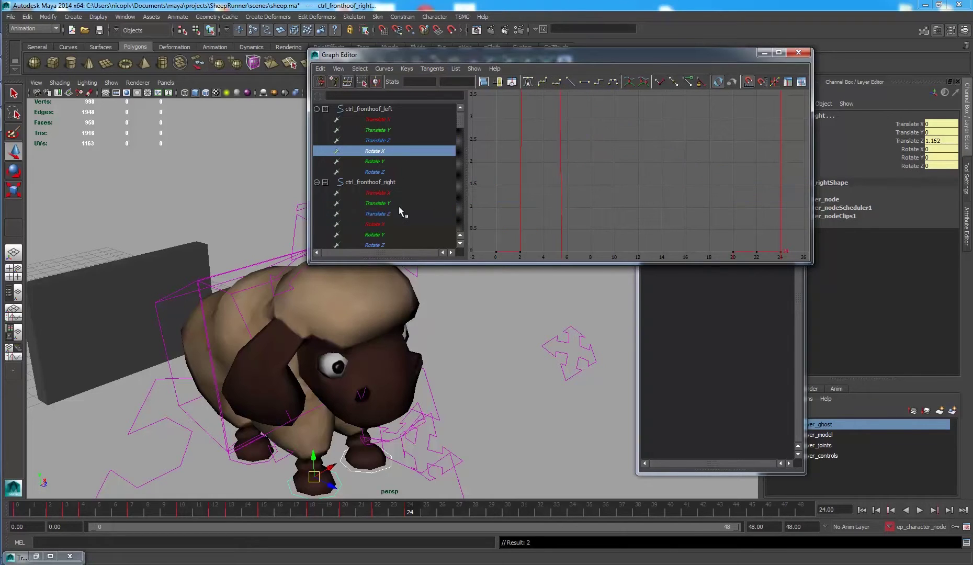
Step: Delete both front hooves' Rotate X keys at frames 3, 7, 15 and 18
left_click(388, 224, "ctrl")
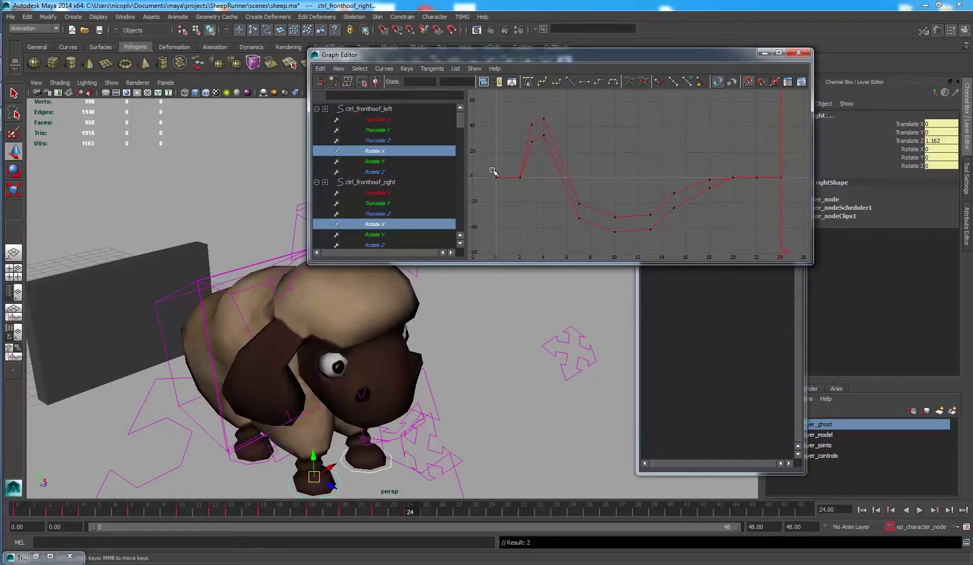
left_click_drag(548, 194, 531, 186)
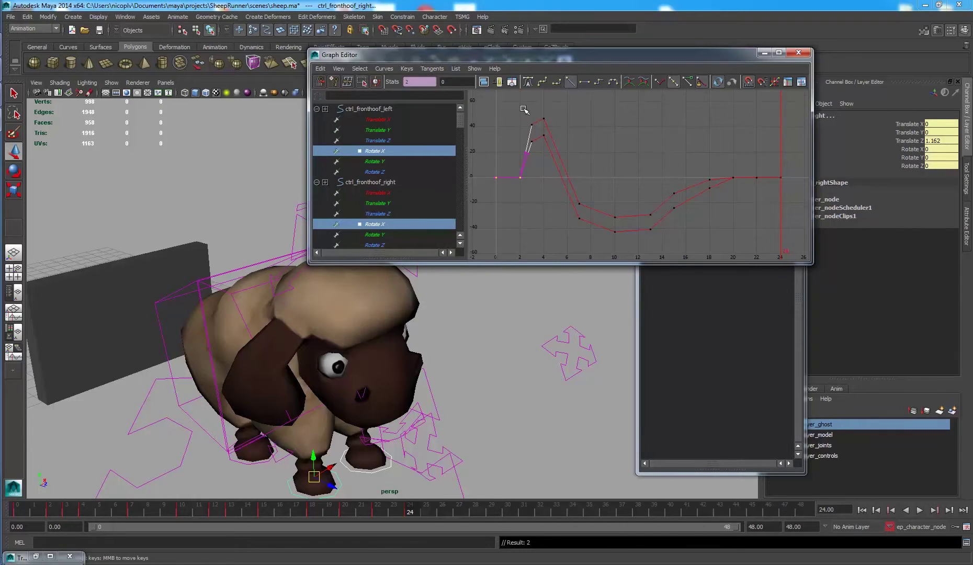
left_click(539, 152)
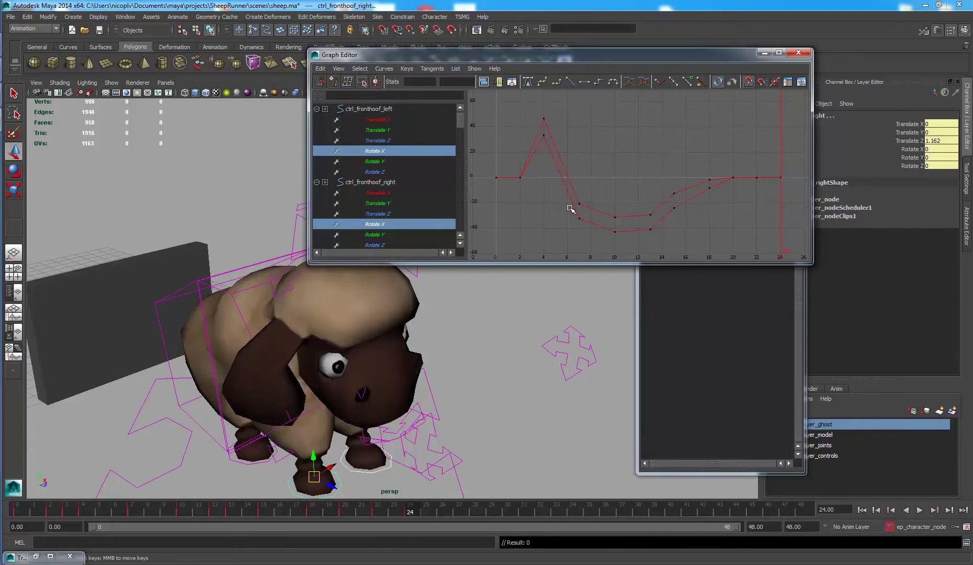
left_click_drag(561, 193, 596, 242)
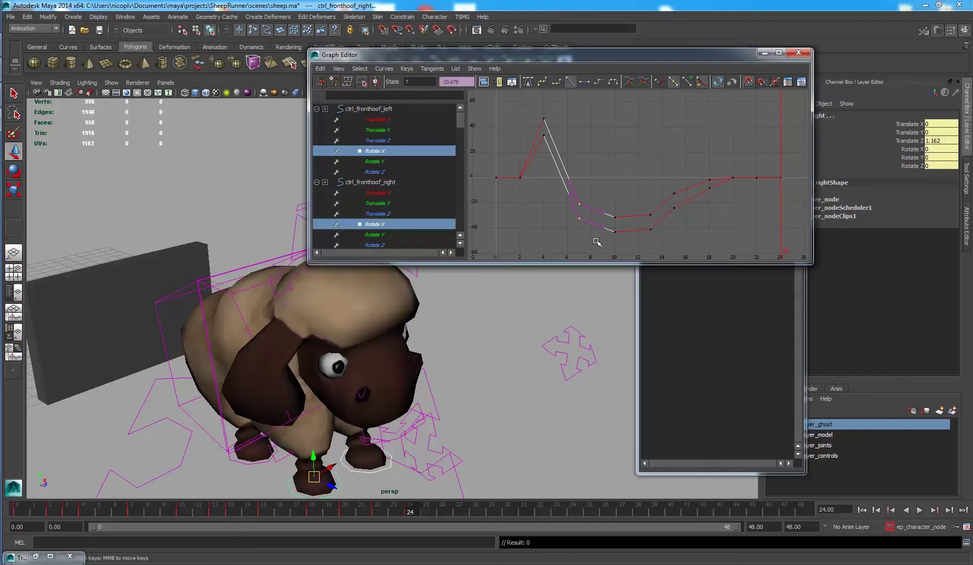
key("Delete")
left_click_drag(709, 220, 706, 229)
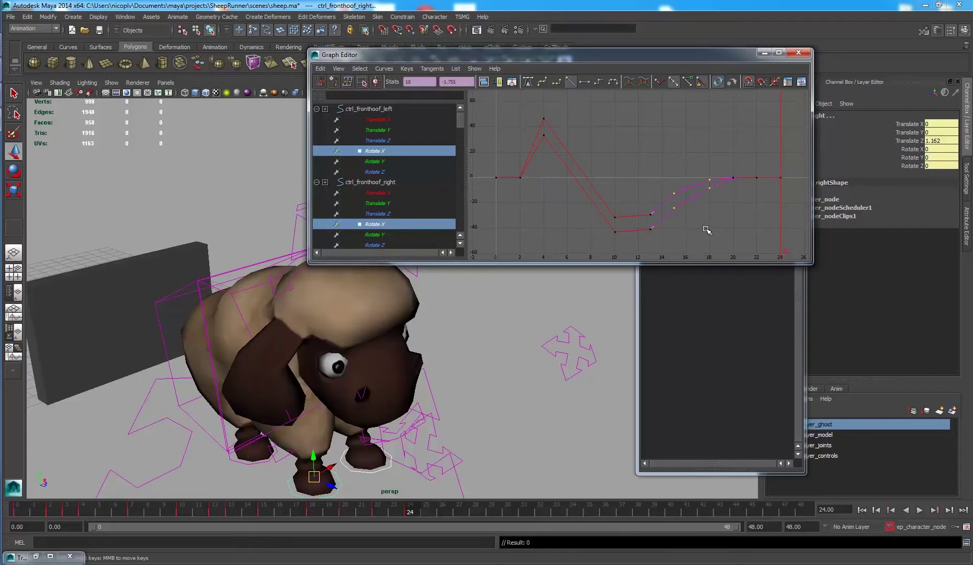
key("Delete")
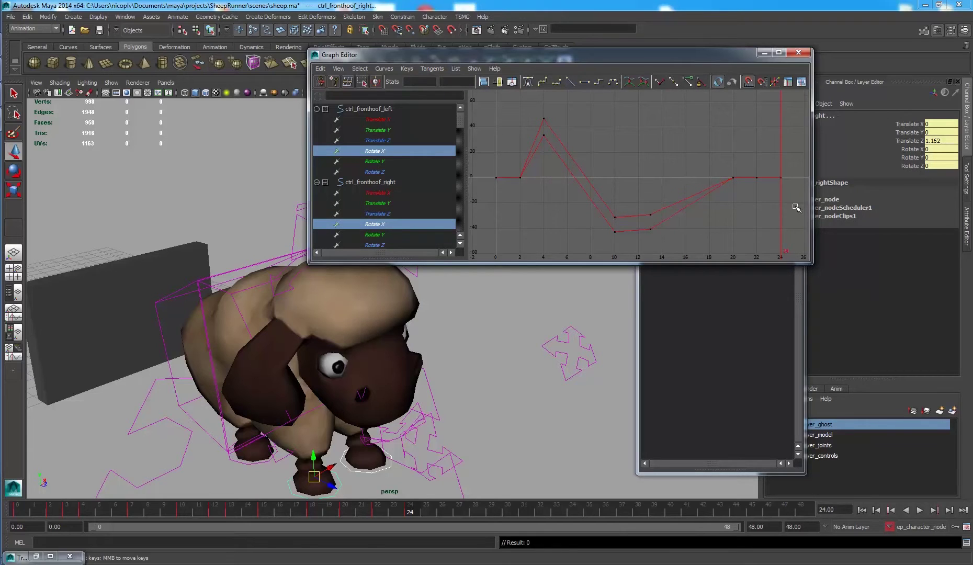
Step: Delete both front hooves' Rotate X keys at frame 22 and apply auto tangents at frames 0, 2, 4, 20 and 24
left_click_drag(751, 168, 765, 195)
key("Delete")
left_click_drag(563, 157, 563, 158)
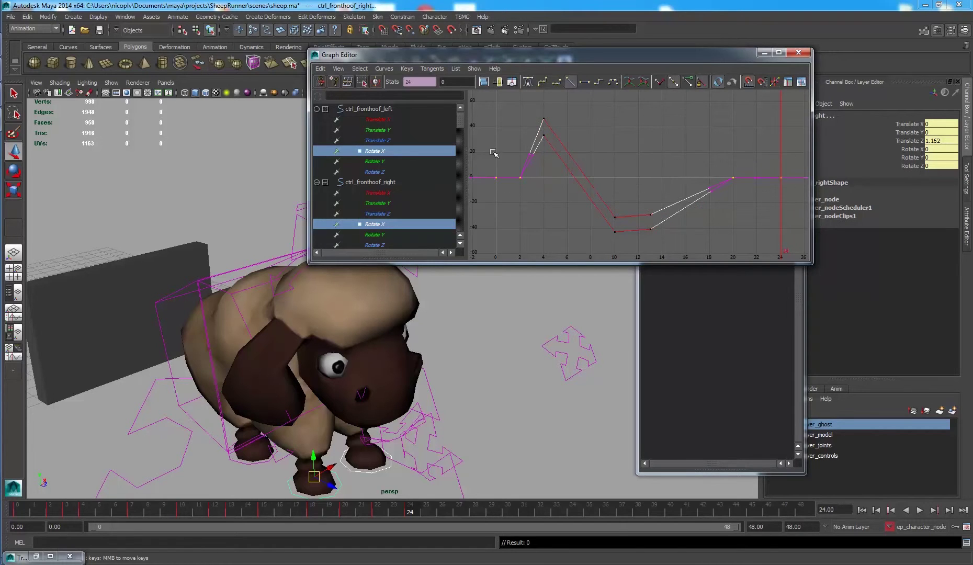
left_click(528, 81)
left_click_drag(532, 97, 565, 140)
left_click(528, 82)
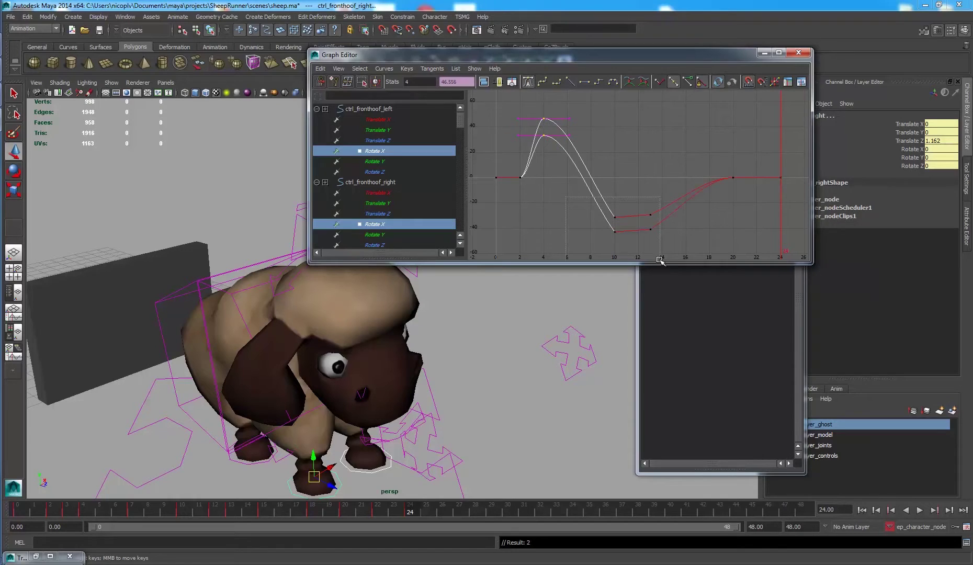
Step: Set spline tangents on both front hooves' Rotate X keys at frames 10 and 13
left_click_drag(659, 260, 660, 260)
left_click(528, 82)
left_click(644, 158)
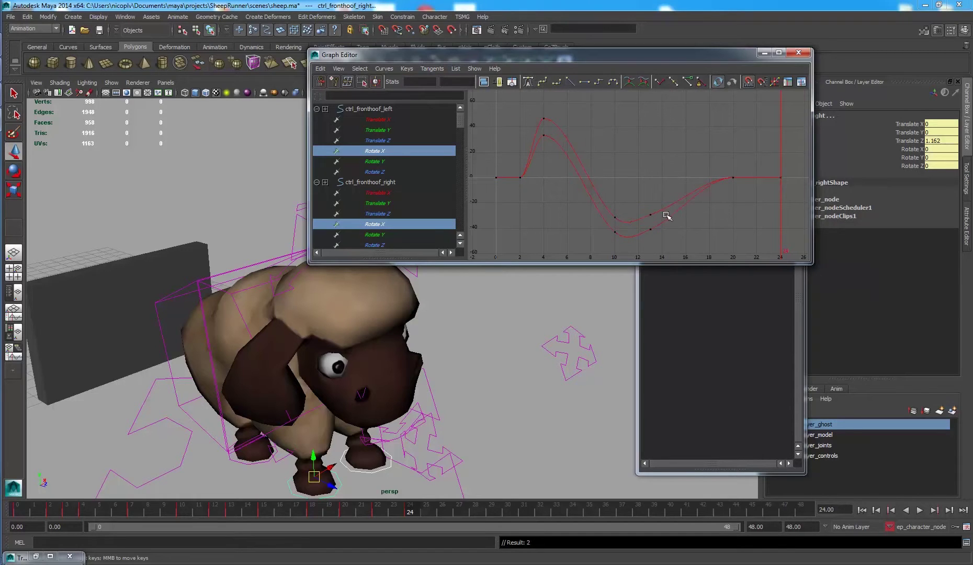
left_click_drag(643, 211, 682, 244)
left_click(626, 156)
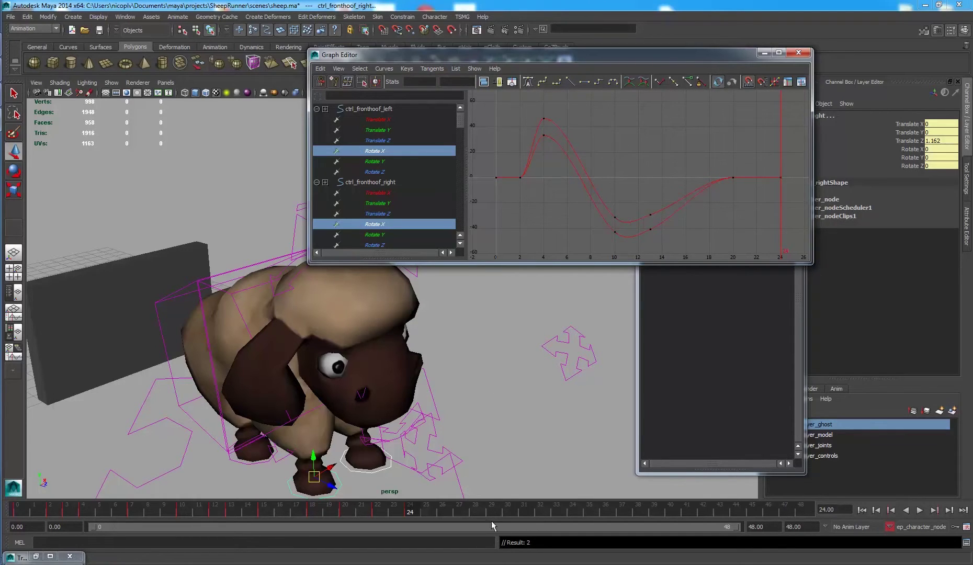
Step: Go to frame 22, select both rear hoof controls and display all their animation curves
mouse_move(421, 508)
left_mouse_down()
mouse_move(110, 505)
mouse_move(377, 509)
left_mouse_up()
left_click_drag(246, 392, 273, 410, "alt")
left_click(362, 417)
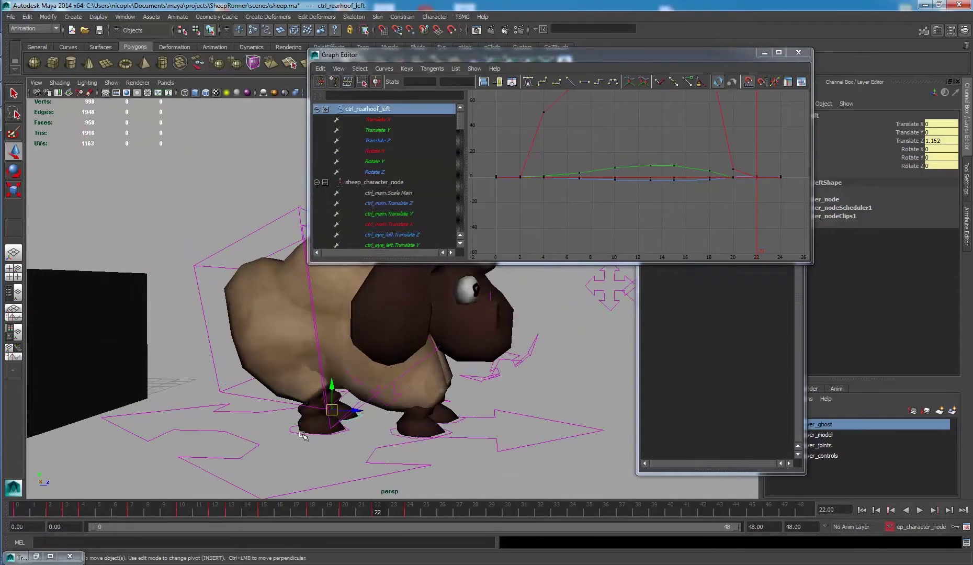
left_click(300, 433, "shift")
key("a")
left_click_drag(547, 123, 634, 191)
Step: Delete all Translate X, Rotate Y and Rotate Z keys between frames 0 and 24 on both rear hooves
left_click(387, 120)
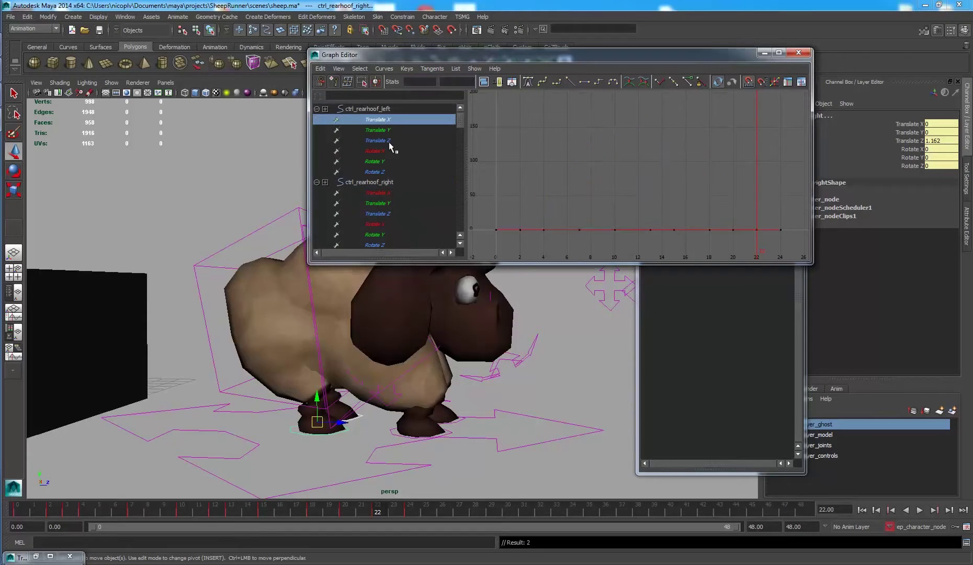
left_click_drag(386, 161, 385, 172, "ctrl")
left_click(392, 193, "ctrl")
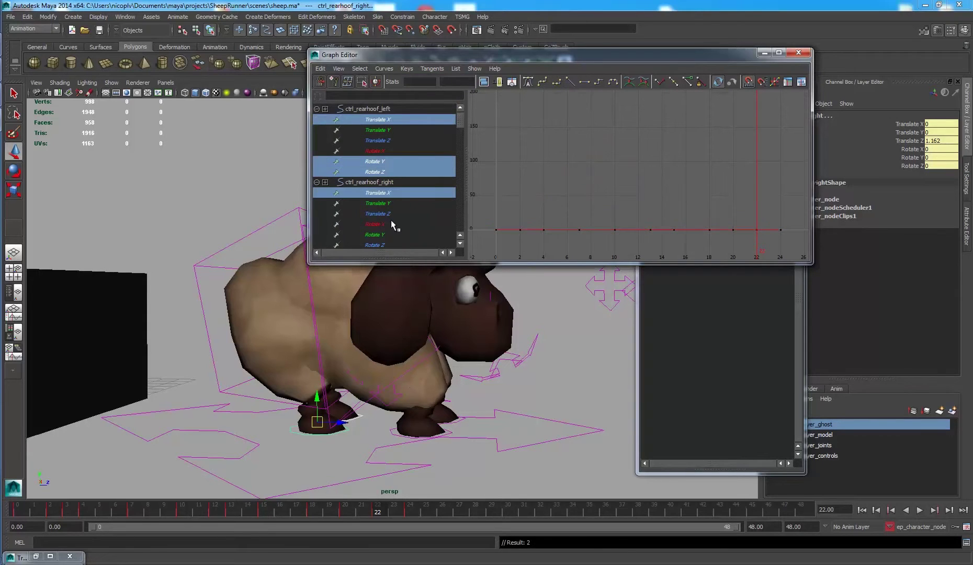
left_click_drag(385, 234, 381, 244, "ctrl")
key("a")
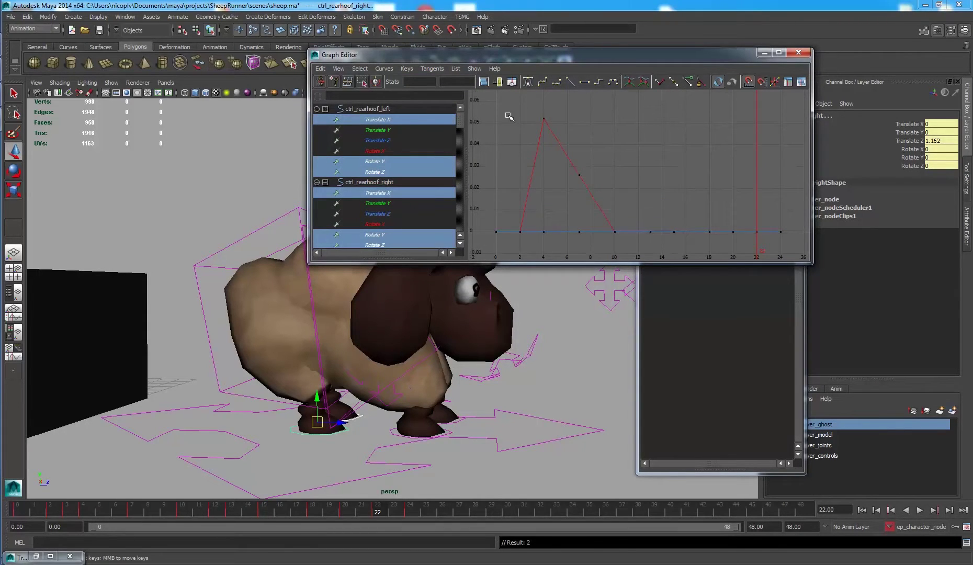
left_click_drag(619, 216, 759, 250)
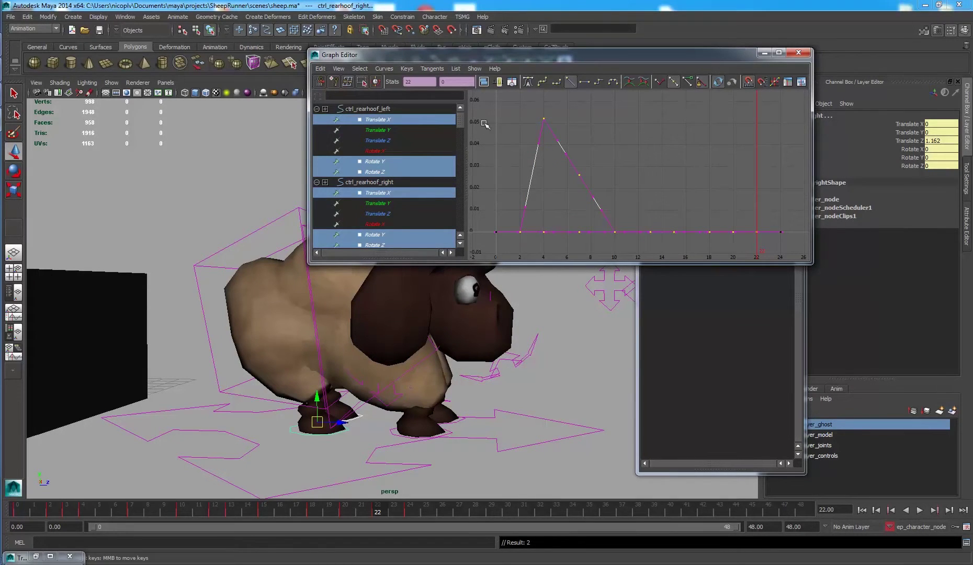
key("Delete")
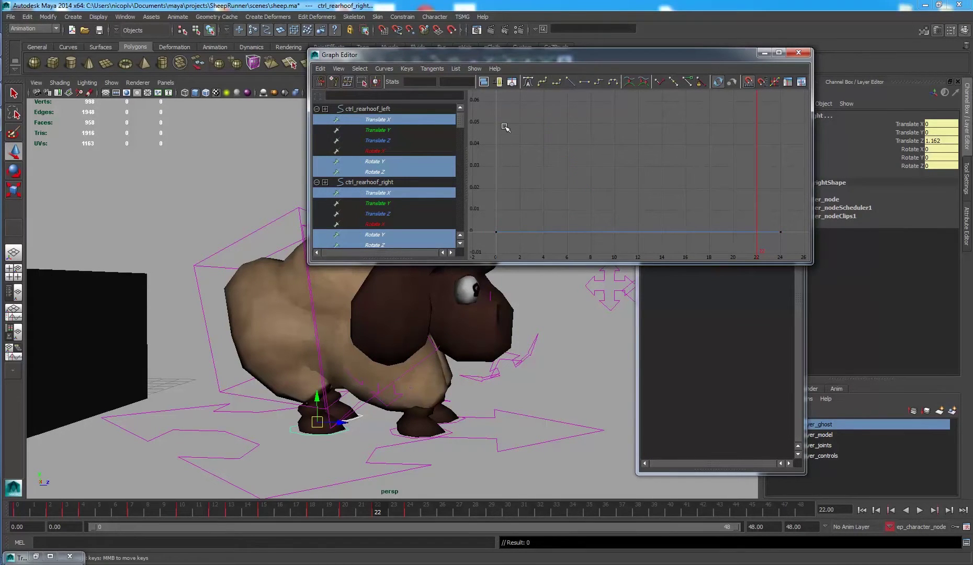
Step: Delete both rear hooves' Translate Y keys at frames 4, 7, 10, 18 and 22
left_click(405, 131)
left_click(401, 204, "ctrl")
key("f")
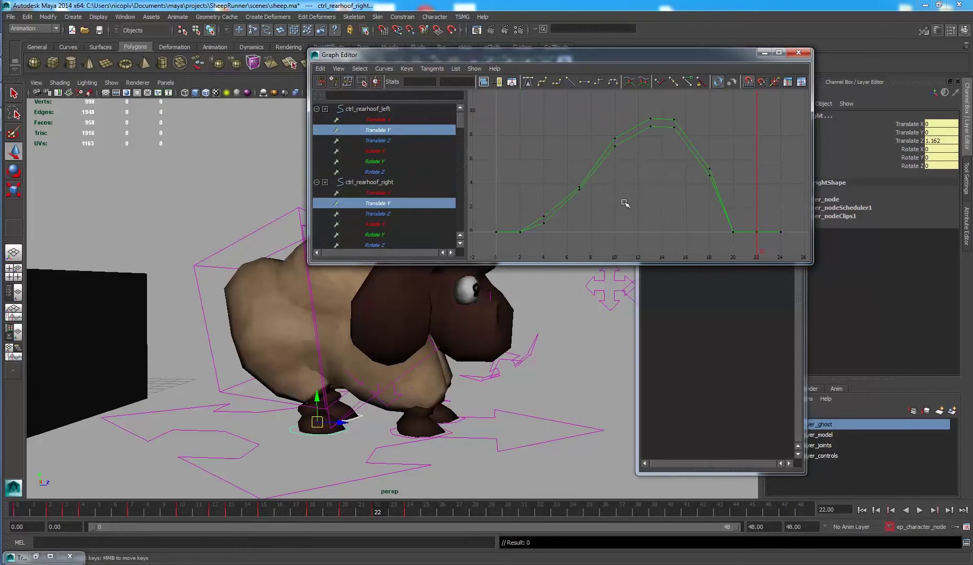
left_click_drag(522, 176, 622, 239)
left_click_drag(599, 127, 625, 152, "shift")
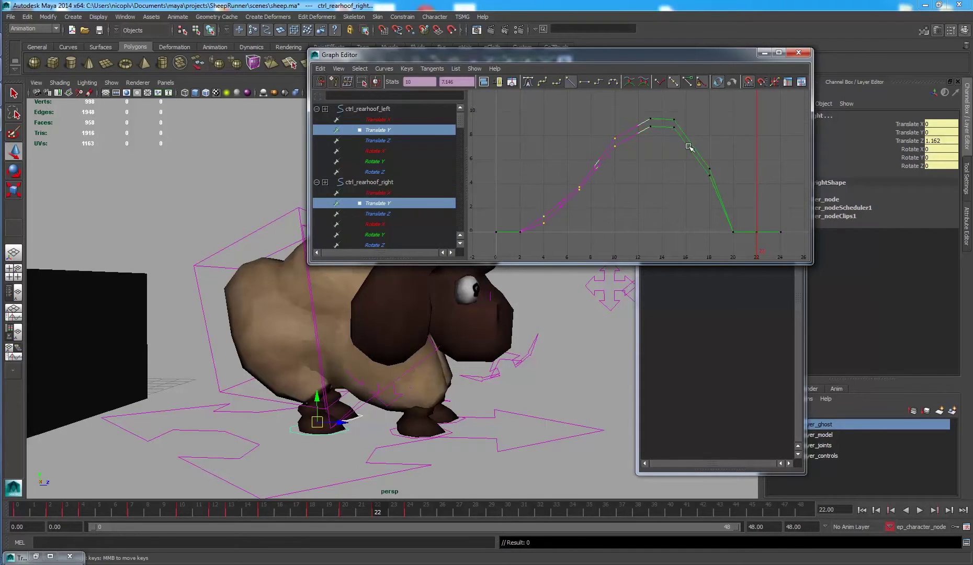
left_click_drag(731, 227, 729, 223)
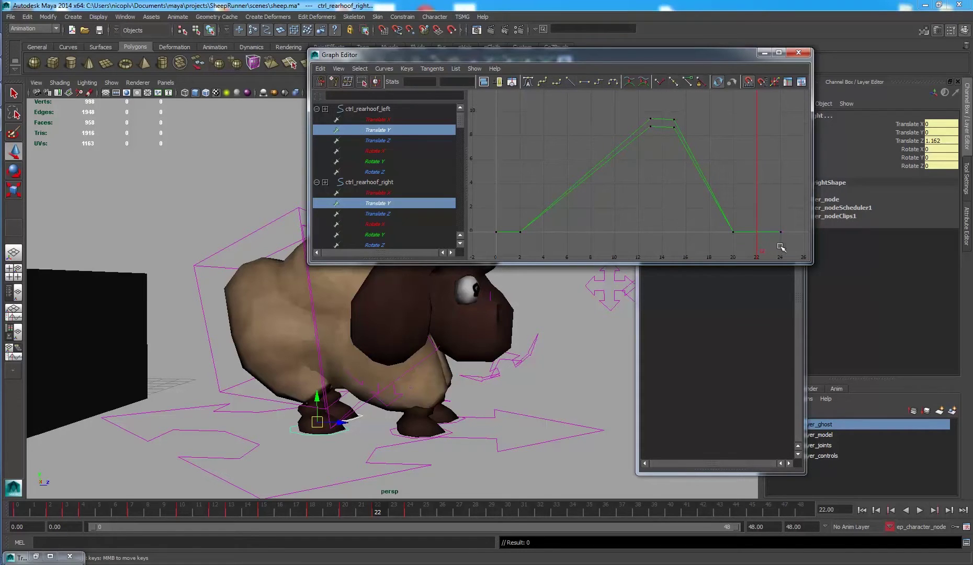
Step: Smooth both rear hooves' Translate Y curves with auto tangents on the ground keys and spline tangents at frames 13 and 15, and save the scene
left_click_drag(781, 248, 480, 219)
left_click(556, 82)
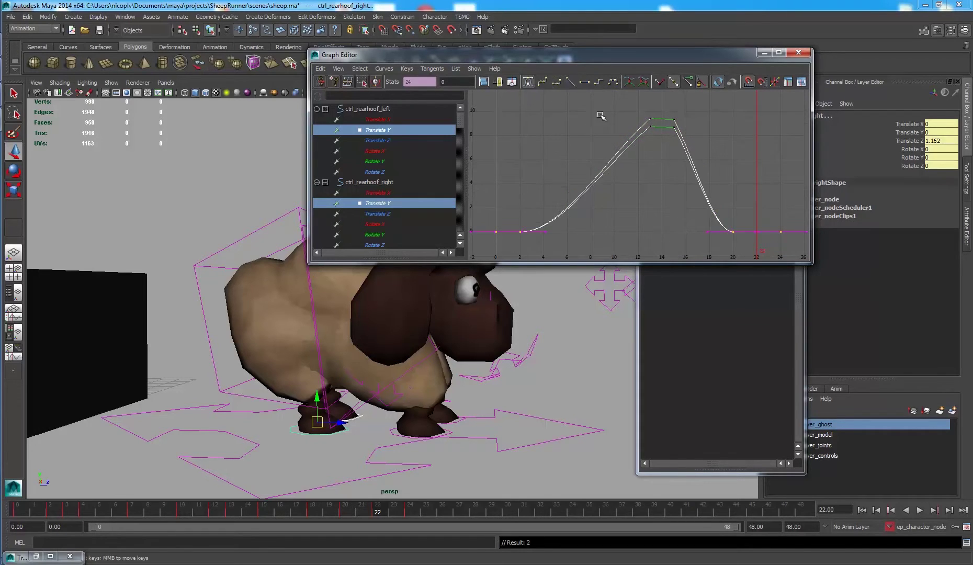
left_click(542, 82)
left_click(579, 176)
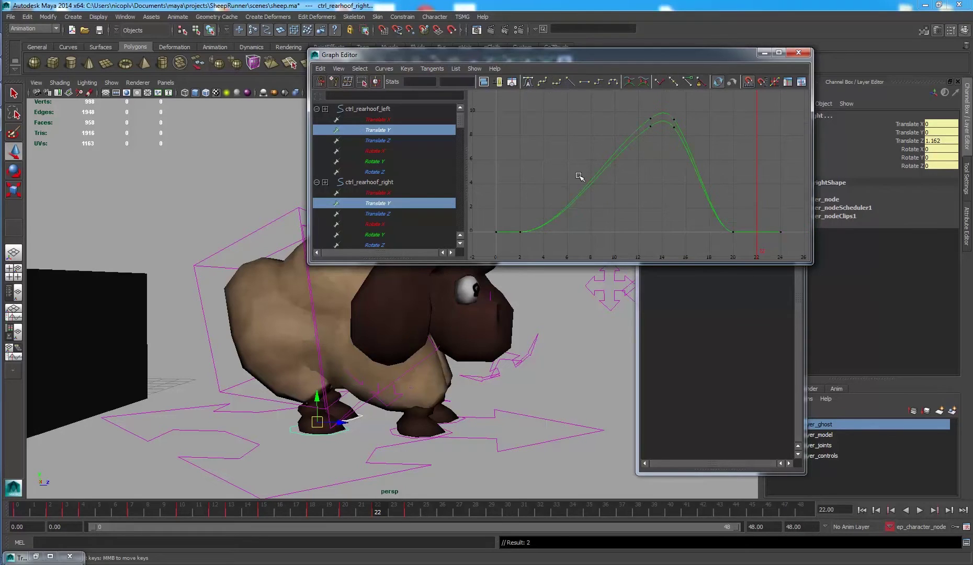
key("ctrl+s")
Step: Delete both rear hooves' Translate Z keys at frames 4, 7, 10, 18 and 20
left_click(387, 140)
left_click(390, 213, "ctrl")
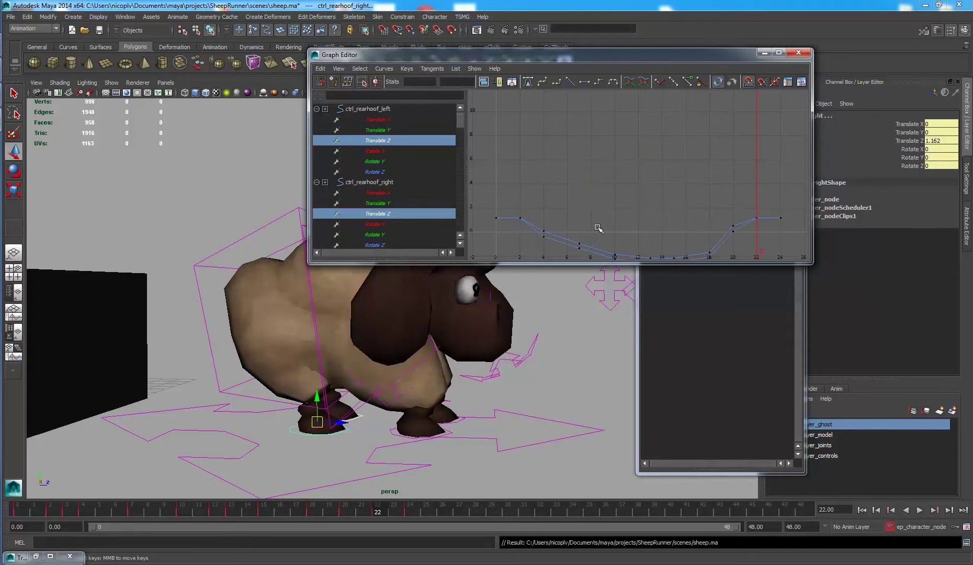
key("f")
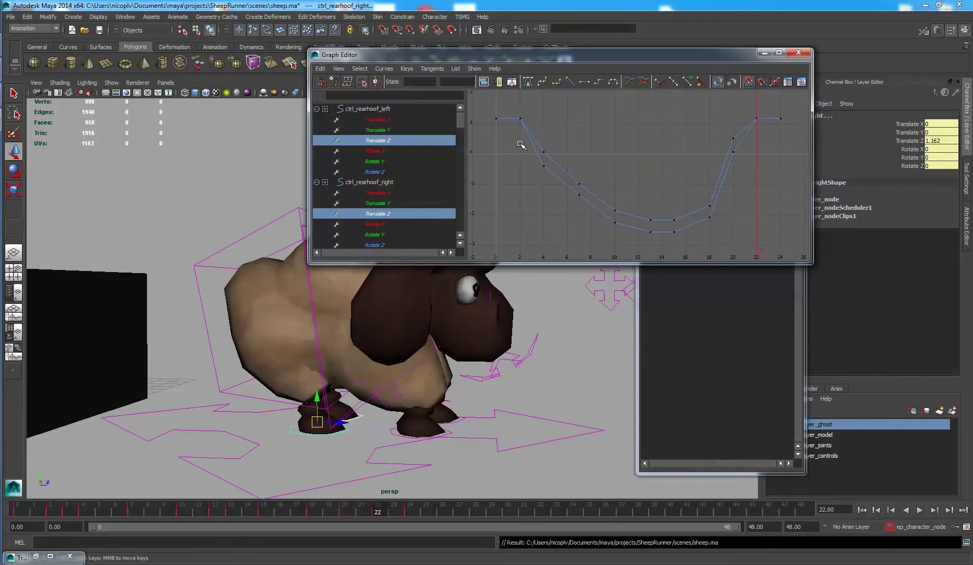
left_click_drag(520, 144, 631, 242)
key("Delete")
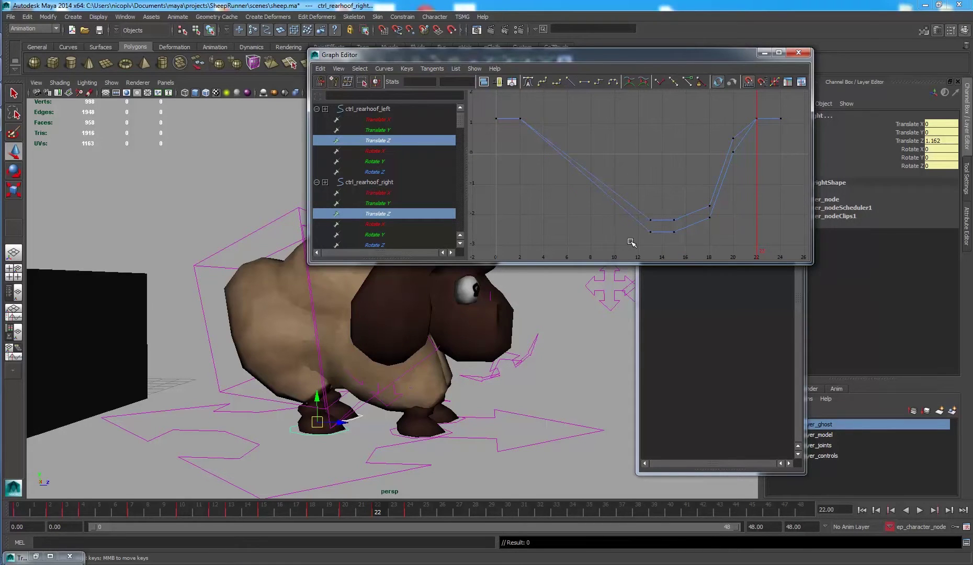
left_click_drag(713, 152, 697, 134)
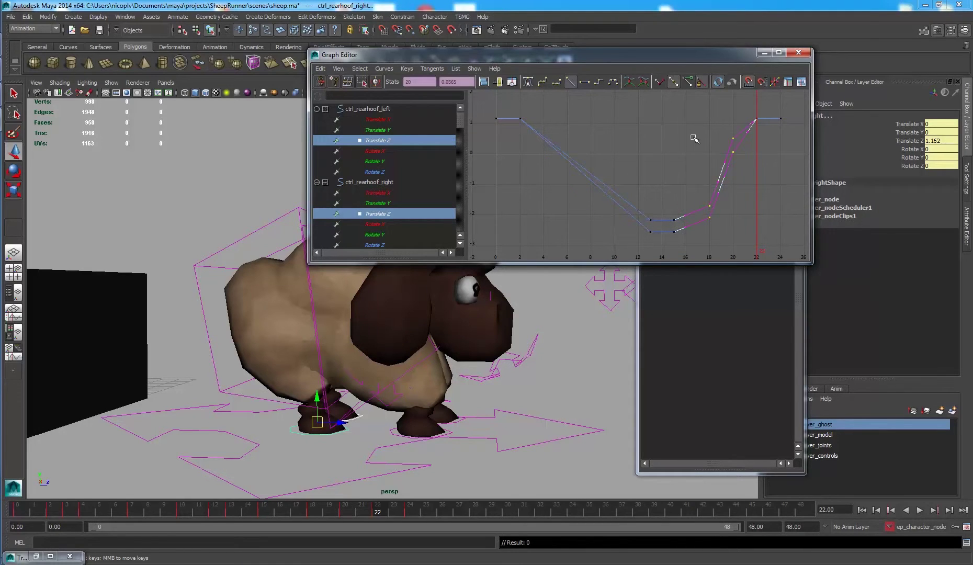
key("Delete")
Step: Apply auto tangents to both rear hooves' Translate Z keys at frames 0, 2, 22 and 24, and spline tangents at 13 and 15
left_click_drag(460, 93, 800, 245)
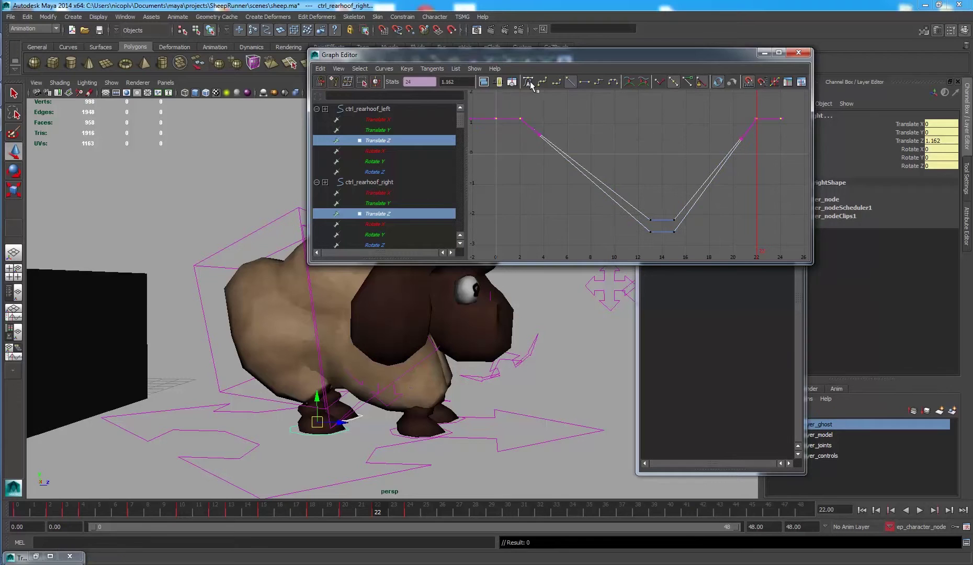
left_click(543, 81)
left_click_drag(710, 243, 594, 191)
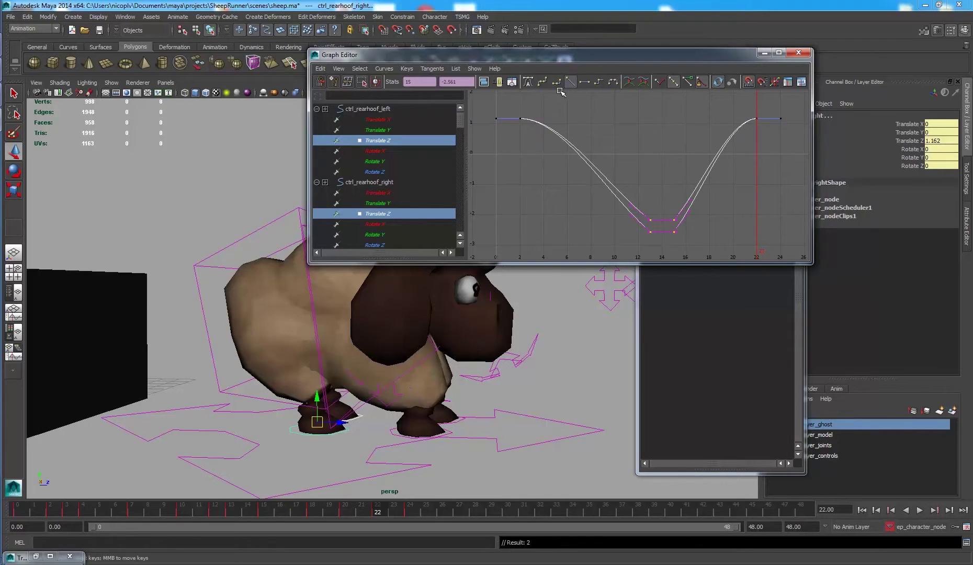
left_click(542, 82)
left_click(621, 217)
Step: Delete both rear hooves' Rotate X keys at frames 4, 7, 10, 18 and 22
left_click(384, 151)
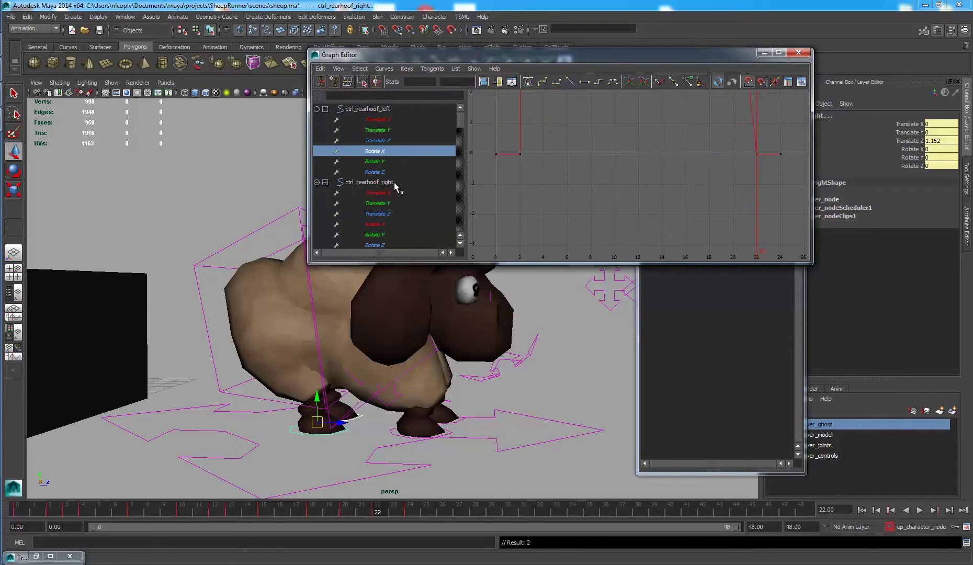
left_click(387, 223, "ctrl")
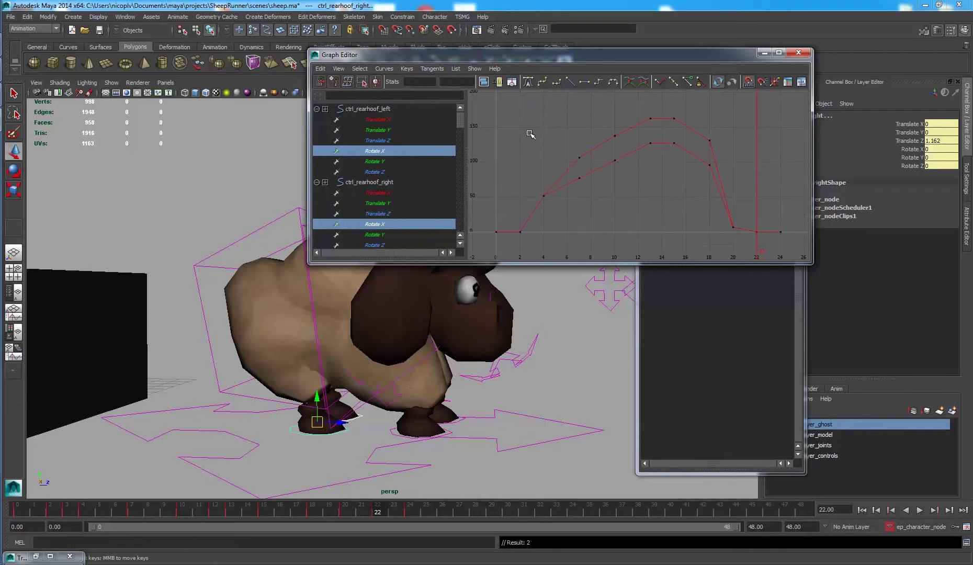
left_click_drag(530, 134, 626, 210)
key("Delete")
left_click_drag(741, 207, 766, 242)
key("Delete")
Step: Apply auto tangents to both rear hooves' Rotate X keys at frames 0, 2, 20 and 24, and spline tangents at 13 and 15
left_click_drag(596, 229, 478, 206)
left_click(528, 82)
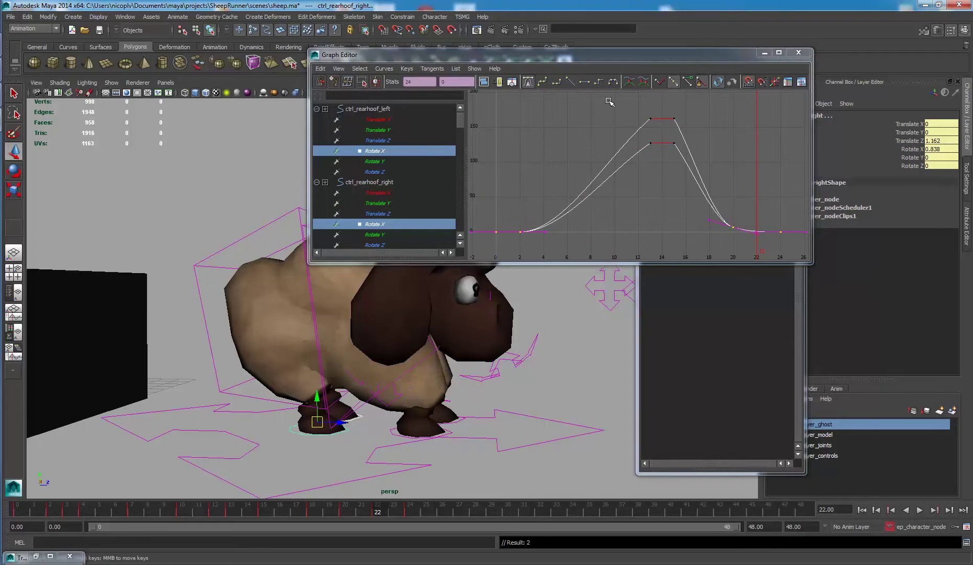
left_click_drag(609, 101, 683, 151)
left_click(542, 82)
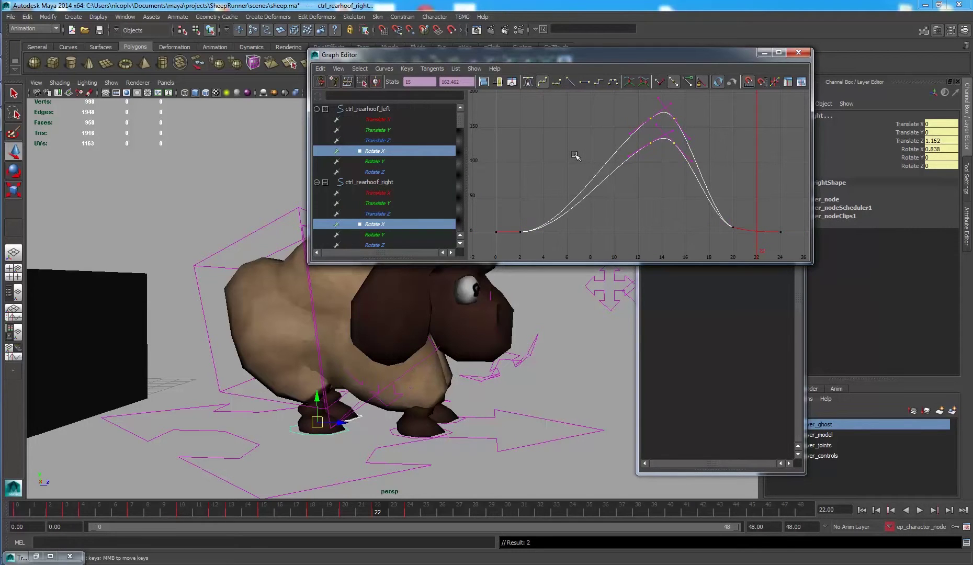
left_click(575, 156)
Step: Close the Graph Editor, deselect everything and review the full jump animation from frame 0
left_click(798, 52)
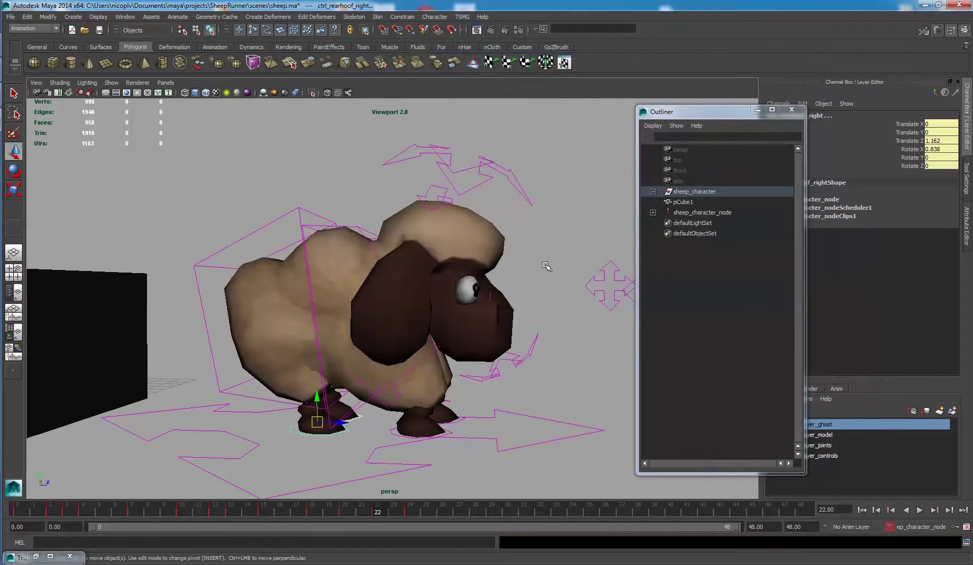
left_click(546, 267)
scroll(546, 266, "down", 6)
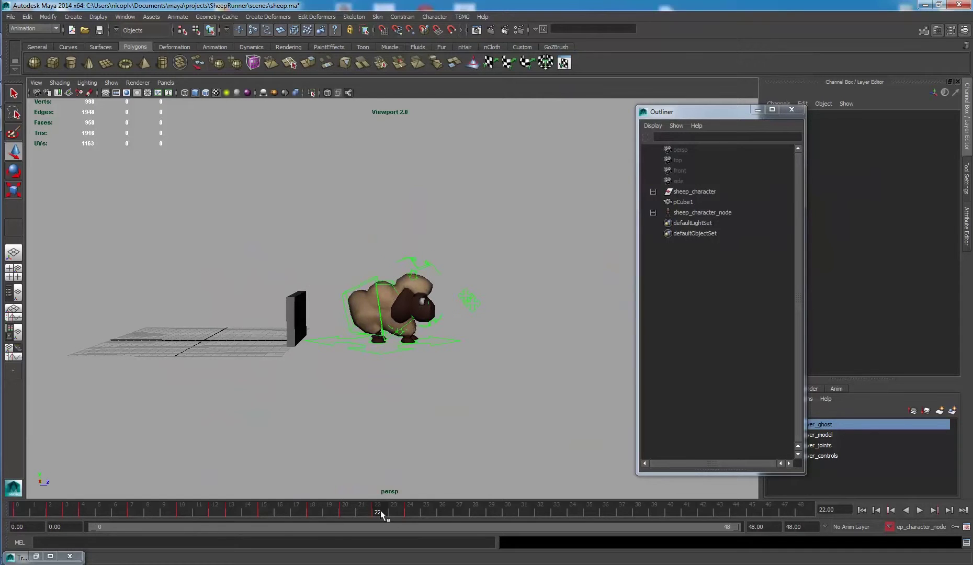
left_click_drag(380, 510, 16, 515)
middle_click_drag(246, 311, 324, 334, "alt")
left_click_drag(324, 334, 287, 351, "alt")
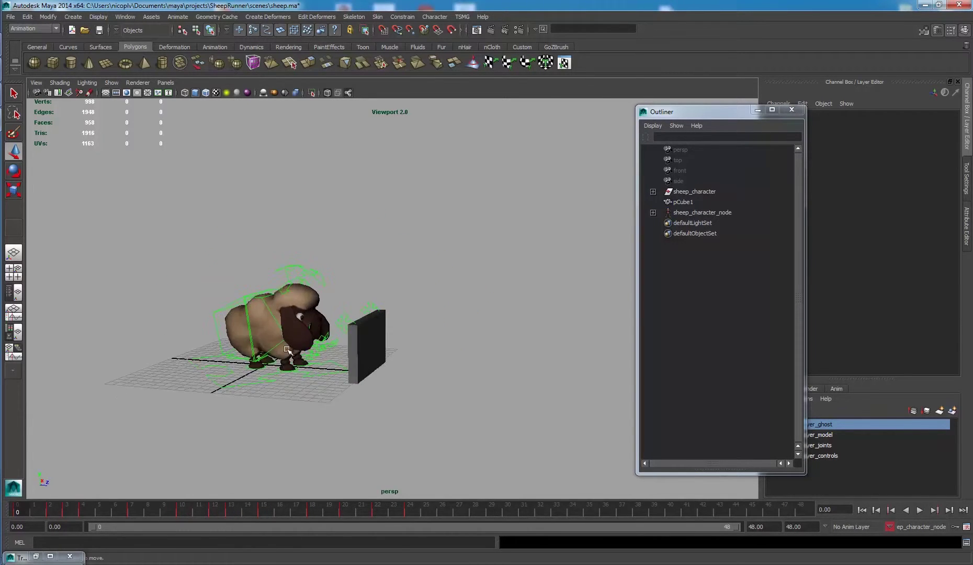
middle_click_drag(287, 350, 369, 358, "alt")
left_click_drag(41, 504, 16, 514)
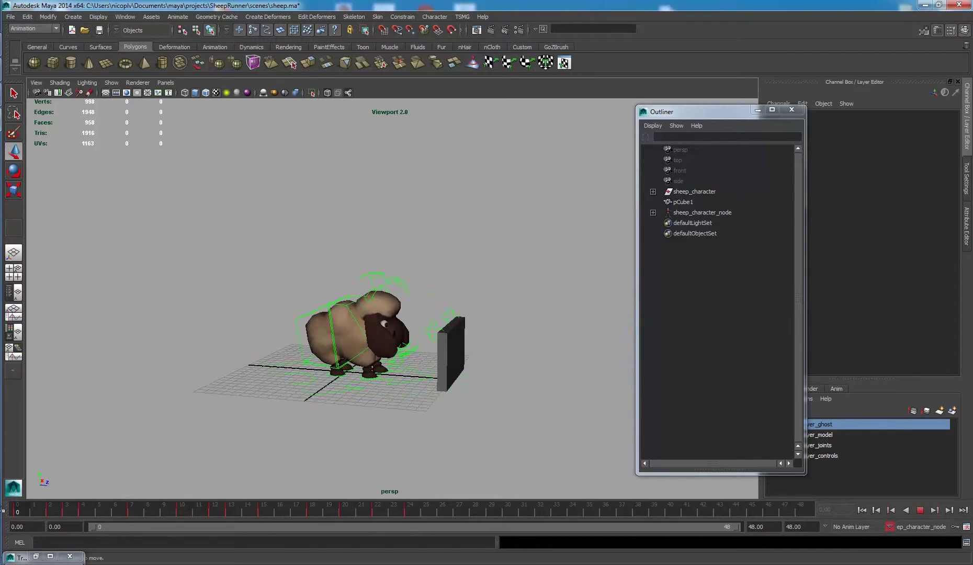
Step: Delete the obstacle block pCube1 in front of the sheep
left_click(455, 351)
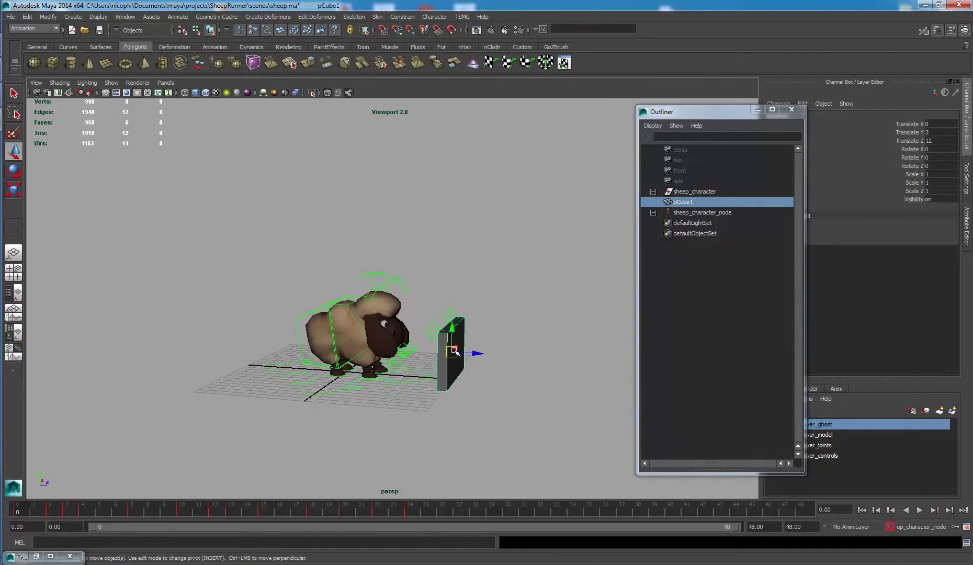
key("Delete")
scroll(451, 345, "up", 4)
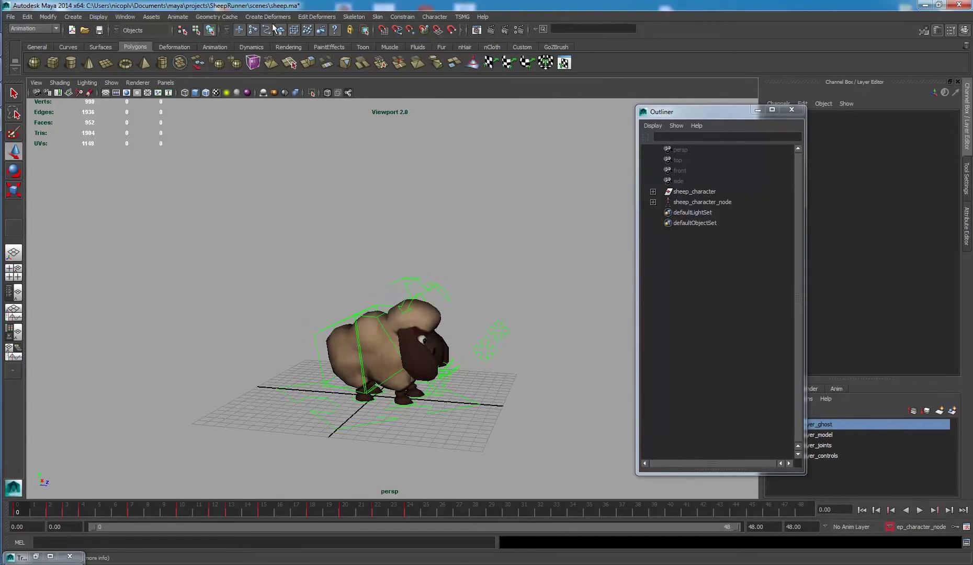
Step: Restore the minimized Trax Editor and set sheep_character_node as the current character set
double_click(22, 553)
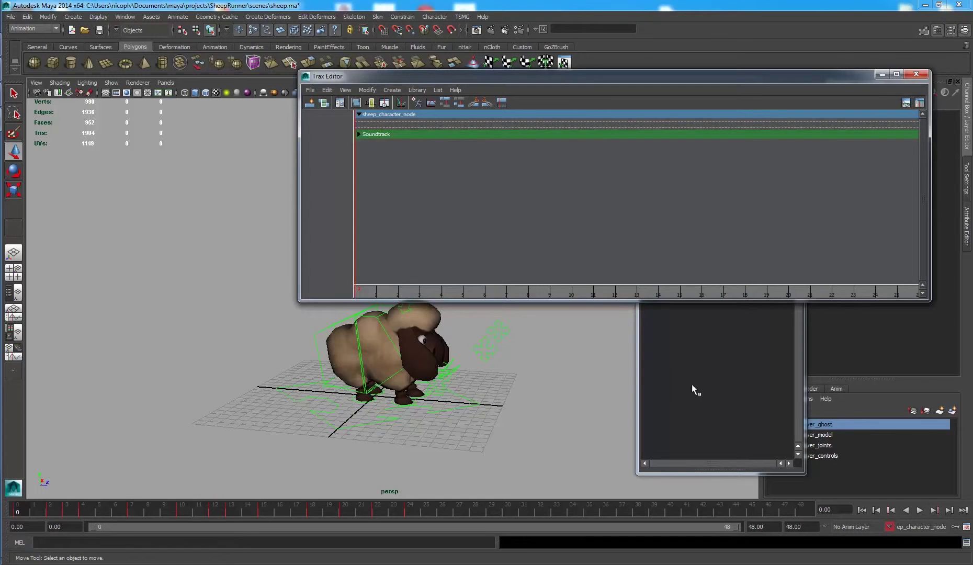
left_click(922, 528)
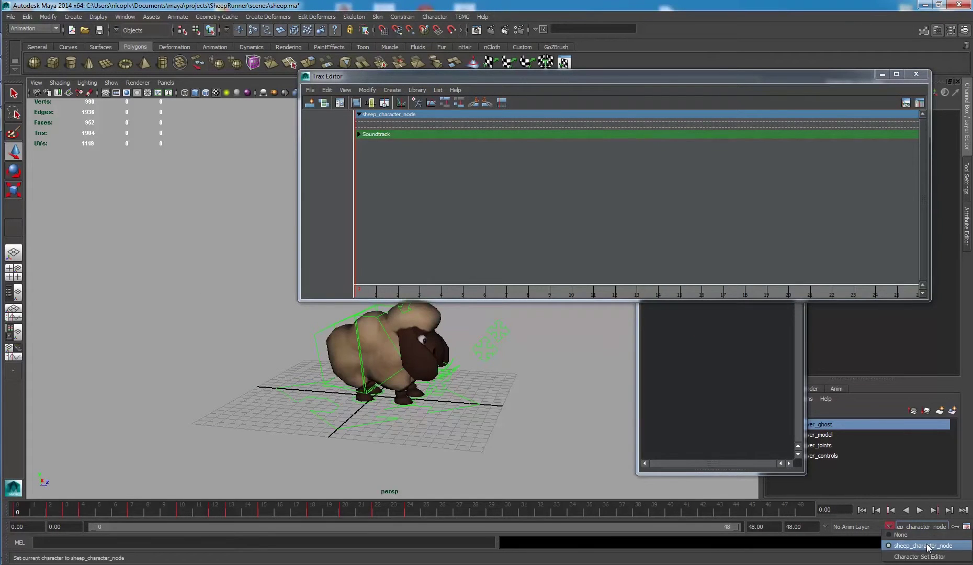
left_click(923, 546)
Step: Create an animation clip named saut for the sheep, with end time 24 and the offset set to Relative root(s) only
left_click(400, 91)
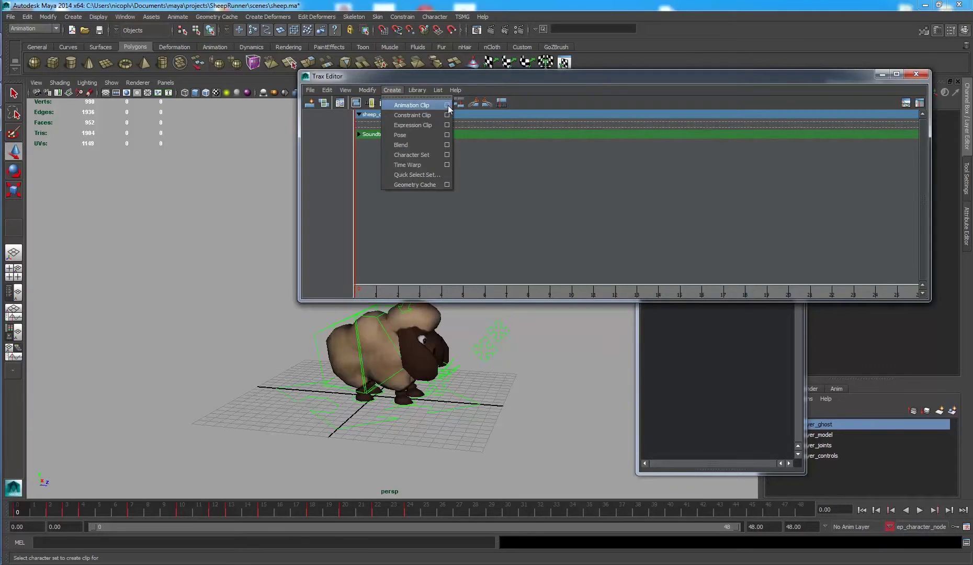
left_click(447, 106)
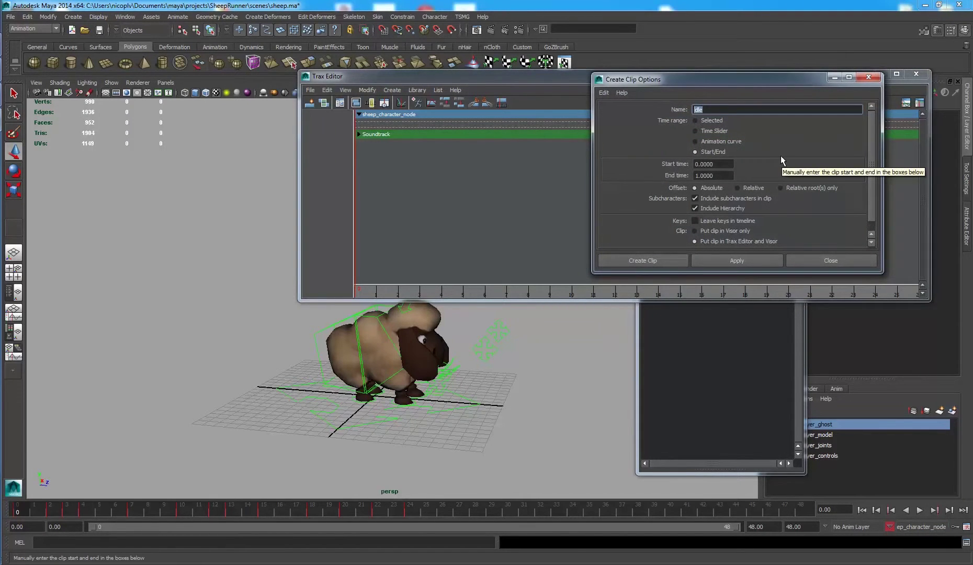
type("saut")
left_click(701, 176)
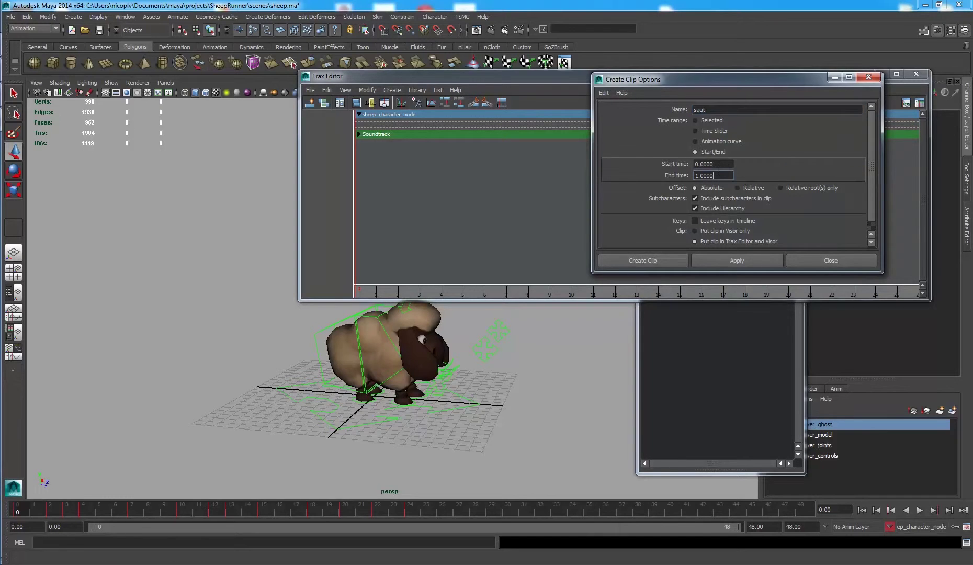
type("24")
key("Tab")
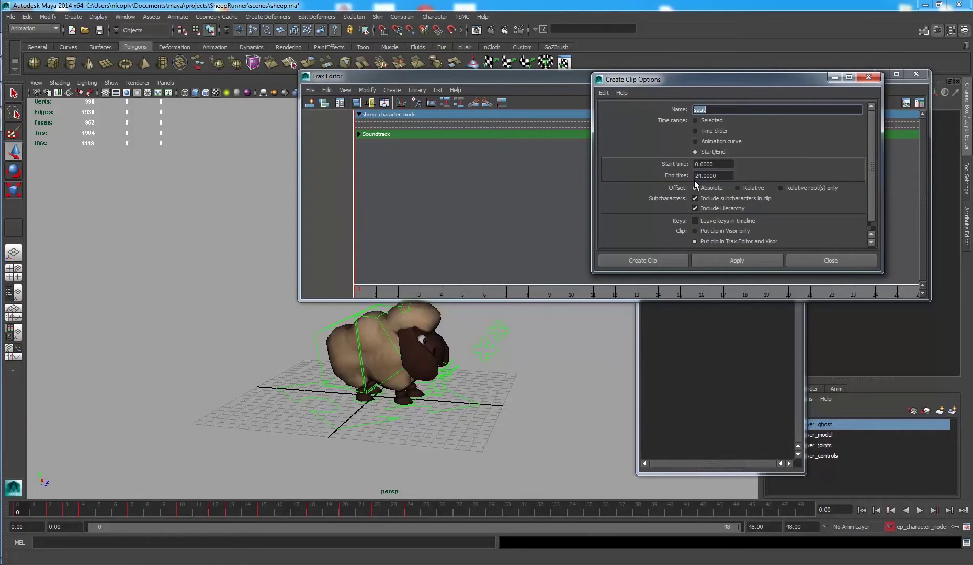
left_click(809, 184)
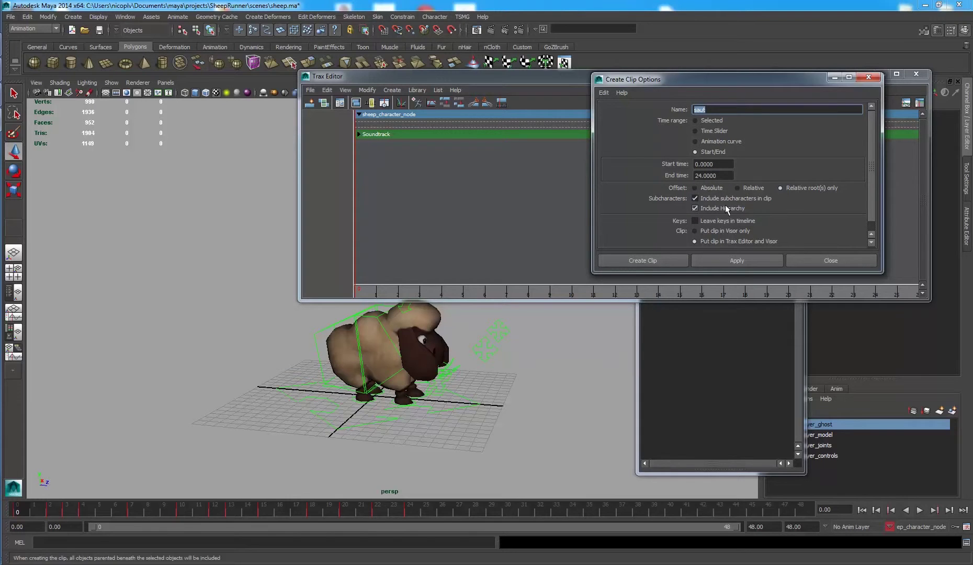
left_click(656, 257)
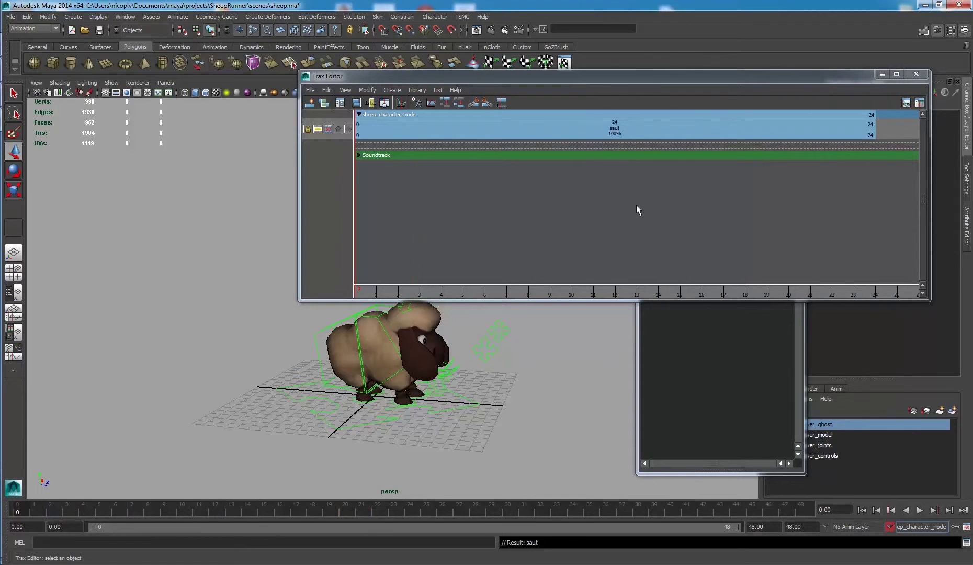
Step: Frame the track contents and delete the saut clip from the sheep_character_node track
key("a")
mouse_move(473, 290)
left_mouse_down()
mouse_move(749, 282)
mouse_move(472, 280)
mouse_move(480, 274)
left_mouse_up()
left_click(498, 133)
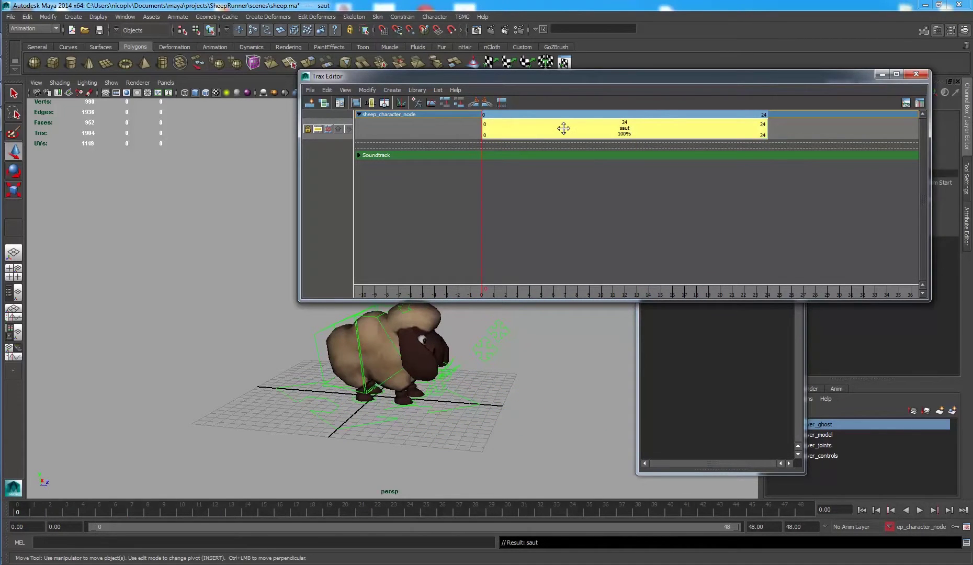
key("Delete")
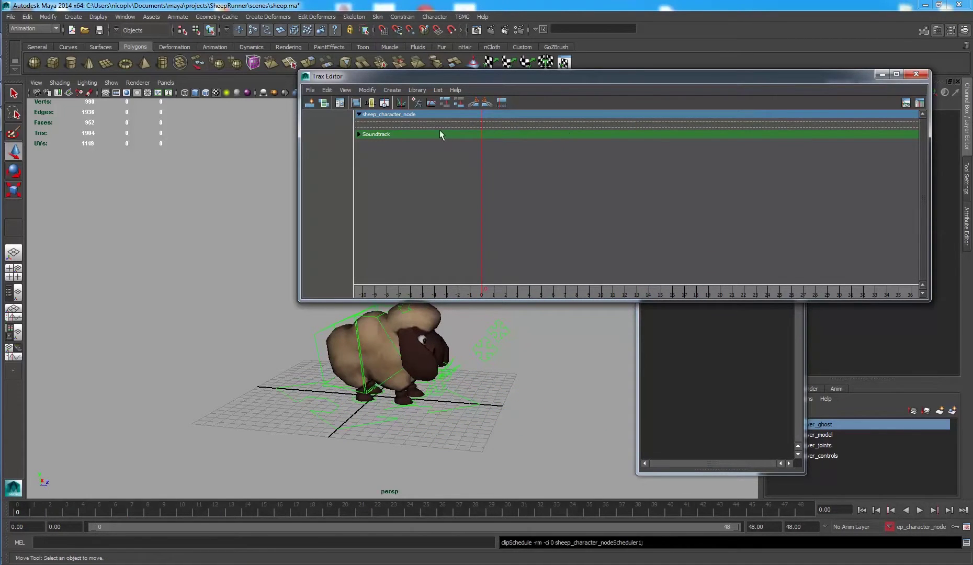
Step: Insert idle_pose from the library to put the sheep in its idle stance, and delete the pose clip from the track
left_click(416, 90)
mouse_move(432, 105)
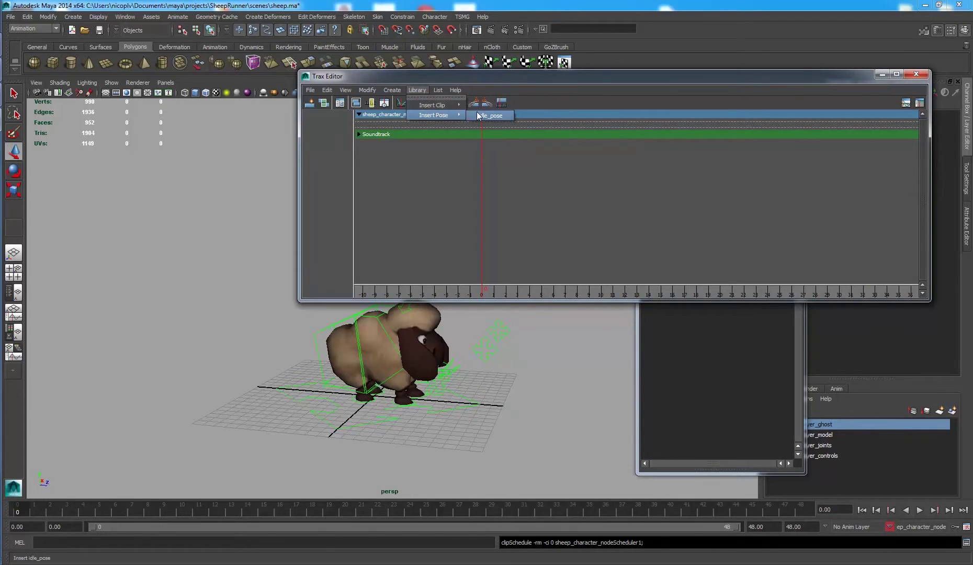
left_click(478, 115)
left_click(486, 130)
key("Delete")
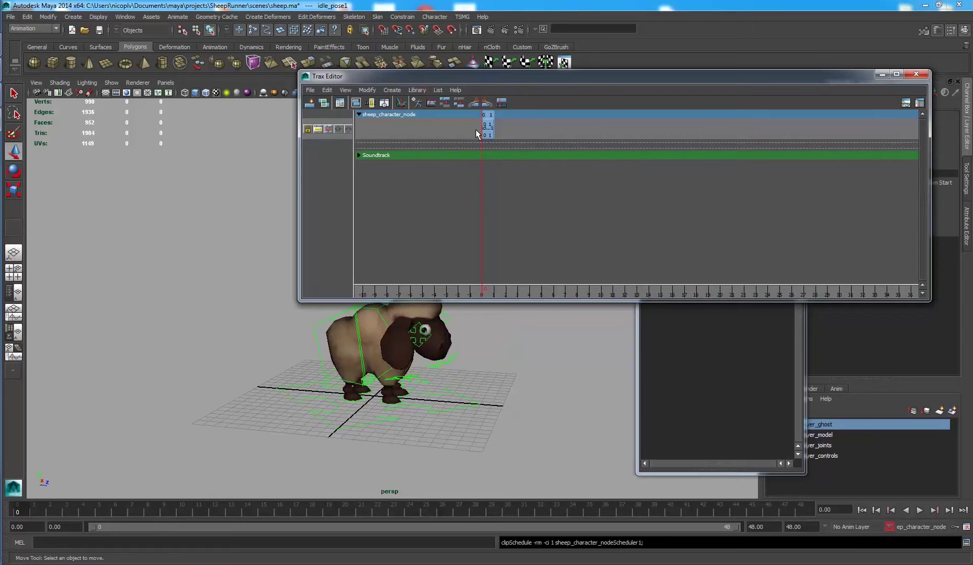
scroll(440, 368, "up", 3)
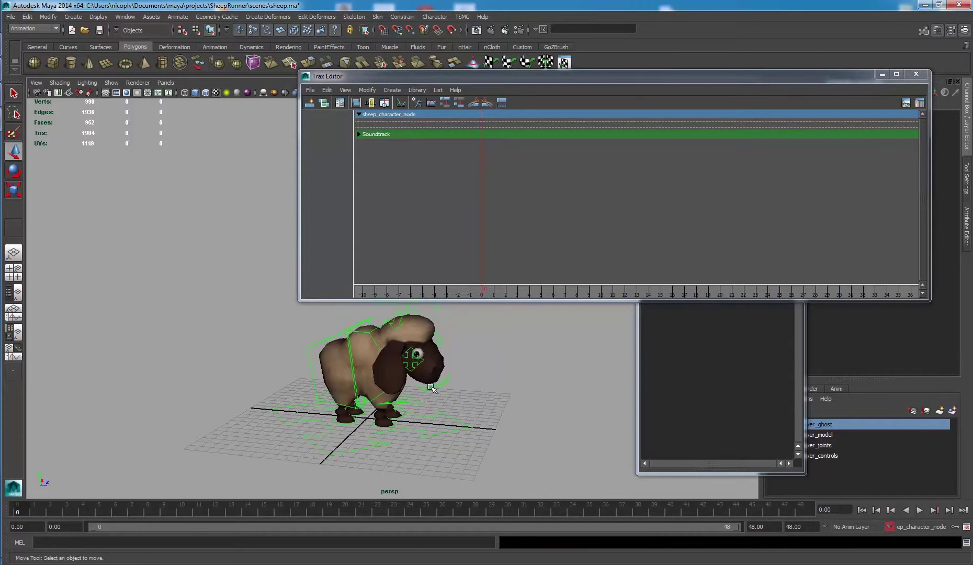
left_click_drag(432, 386, 413, 379, "alt")
middle_click_drag(413, 380, 403, 376, "alt")
scroll(408, 375, "up", 2)
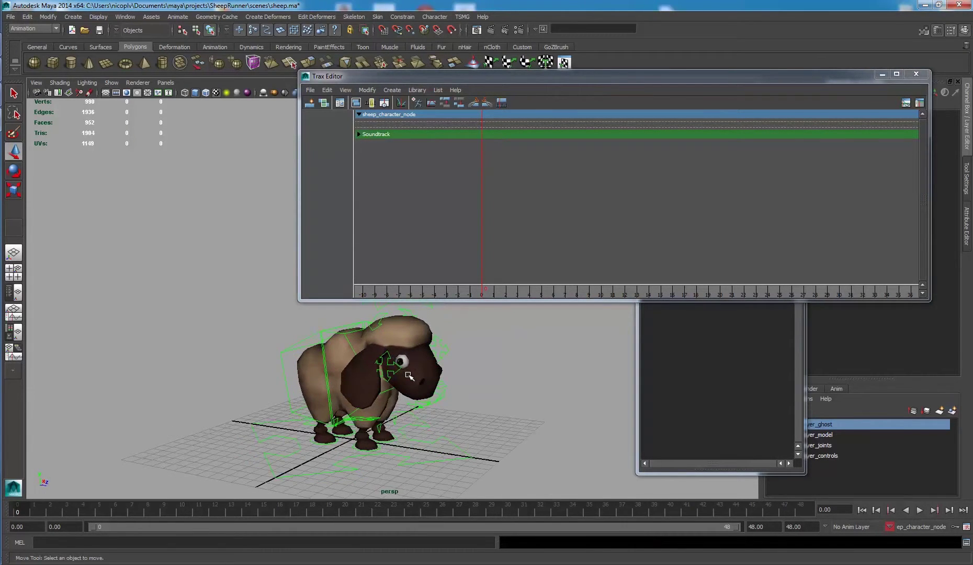